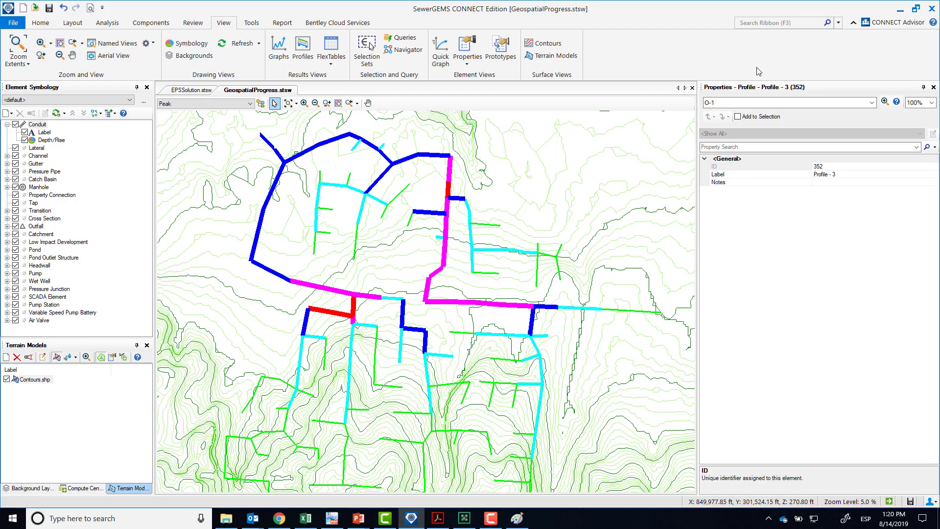
# Step: Close Profile - 3's properties and zoom to the full network and terrain extent
pyautogui.click(933, 87)
pyautogui.click(288, 104)
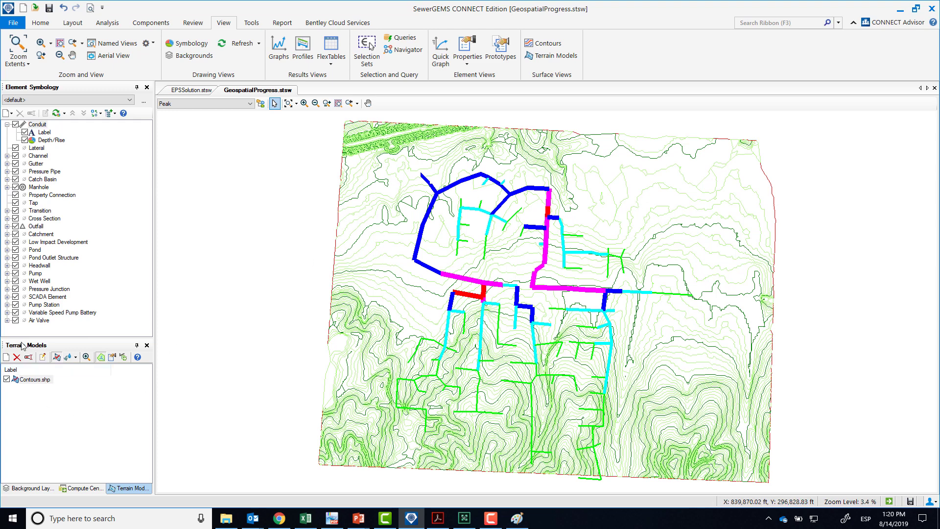
# Step: Turn off the Contours.shp terrain contours and turn on the Contours background layer, zoomed in
pyautogui.click(147, 345)
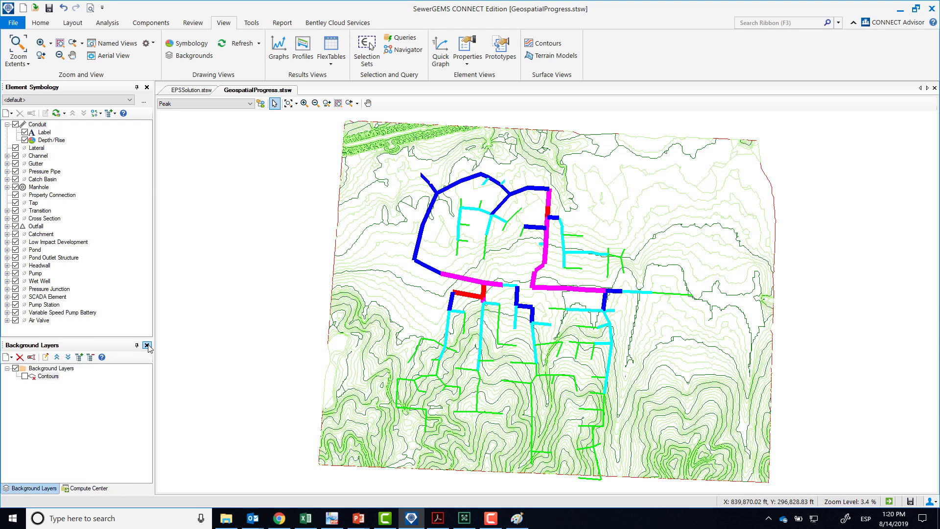
pyautogui.click(552, 55)
pyautogui.click(7, 379)
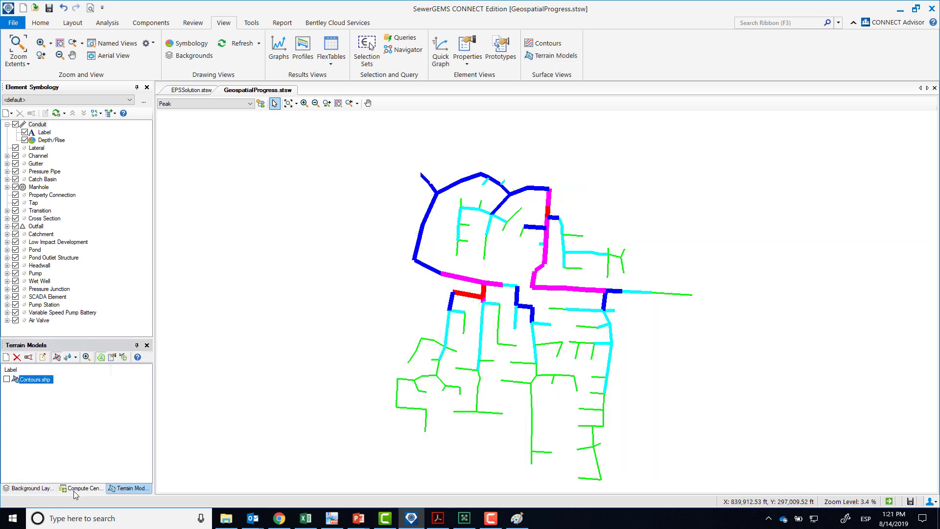
pyautogui.click(42, 488)
pyautogui.click(25, 376)
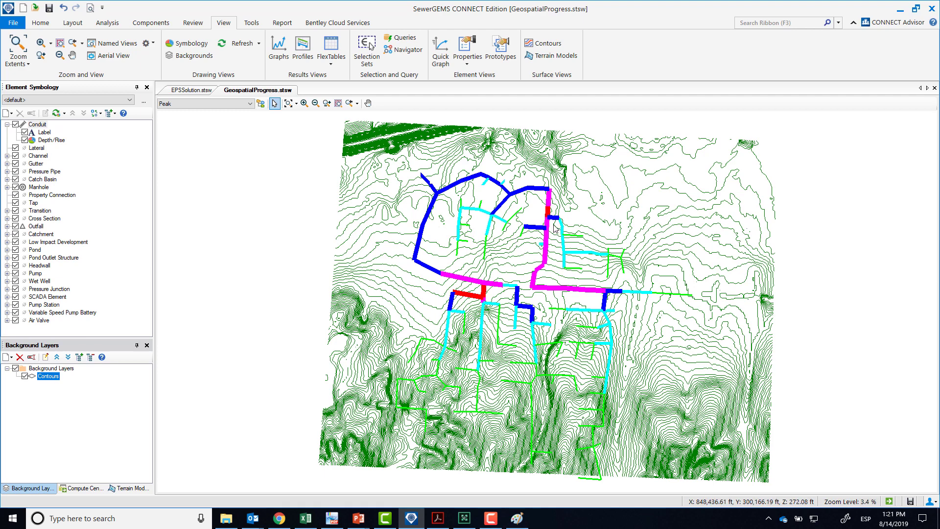
pyautogui.scroll(3, 486, 289)
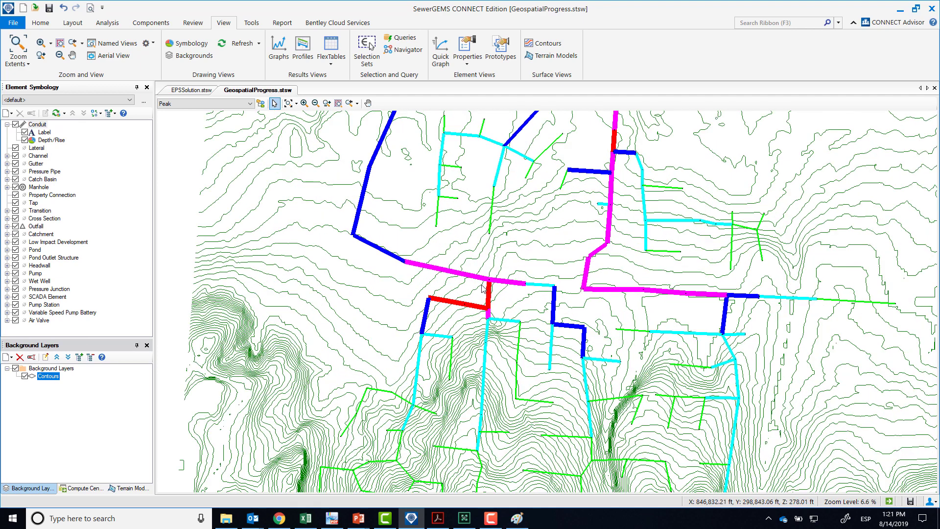
pyautogui.scroll(2, 486, 288)
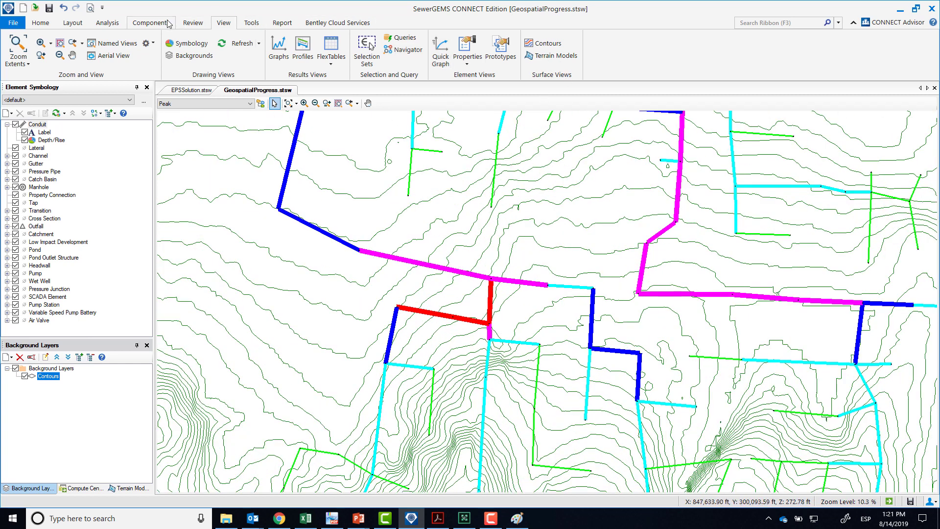
# Step: Try TRex with the Contours Esri Shapefile, cancel it, and view manhole MH-21's properties
pyautogui.click(252, 23)
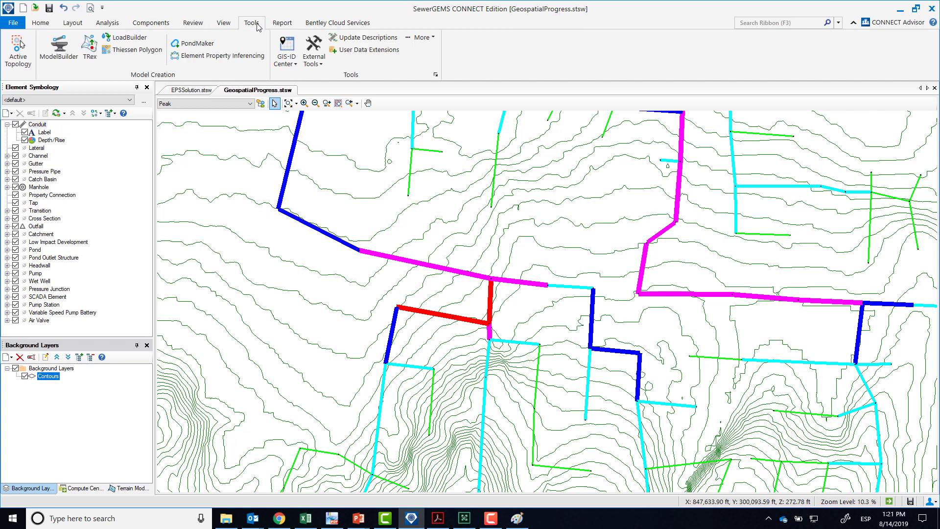
pyautogui.click(97, 59)
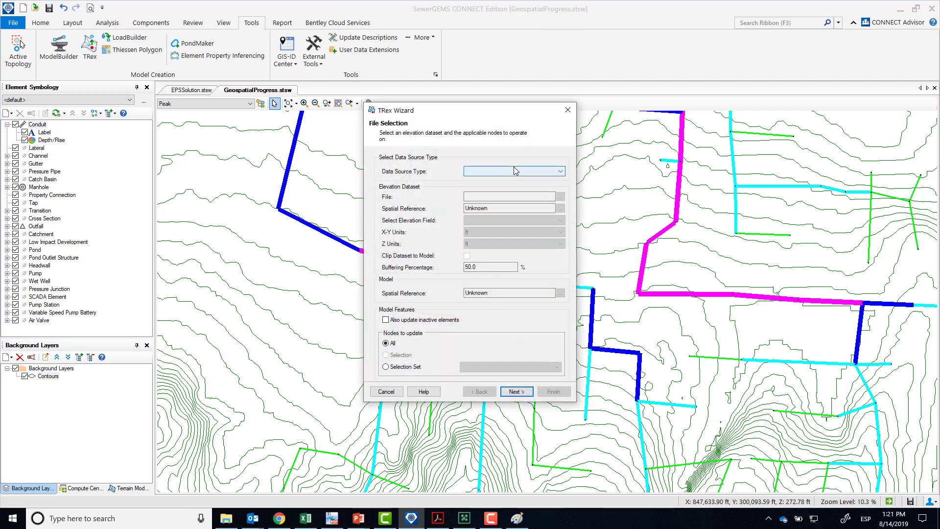
pyautogui.click(514, 171)
pyautogui.click(556, 200)
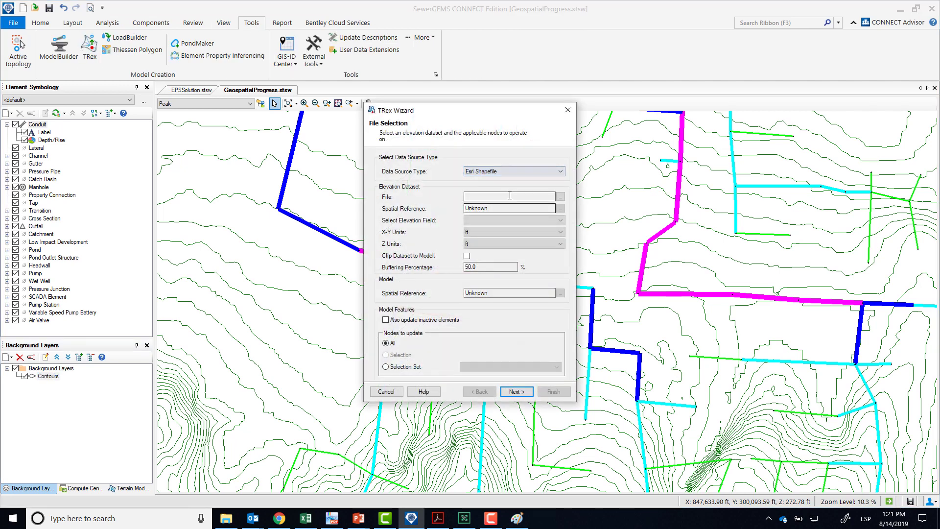
pyautogui.click(560, 198)
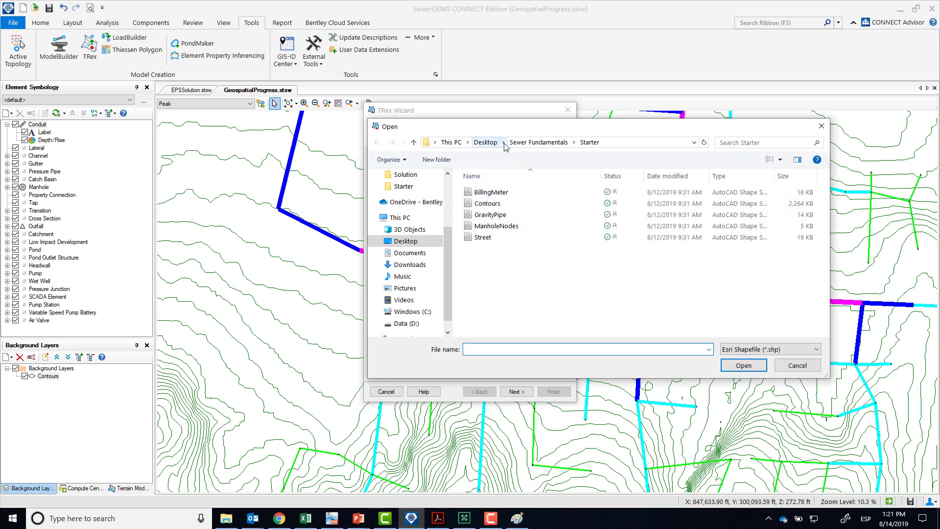
pyautogui.click(495, 204)
pyautogui.click(737, 367)
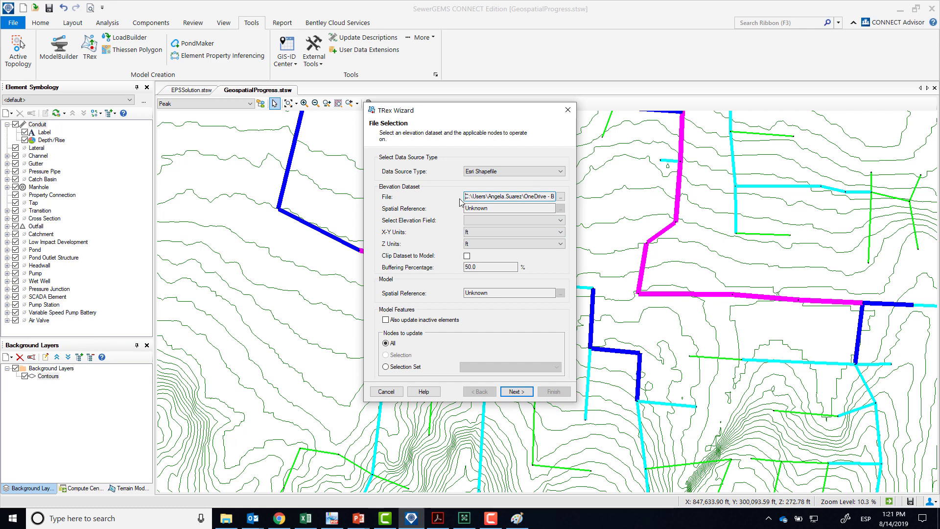
pyautogui.click(386, 391)
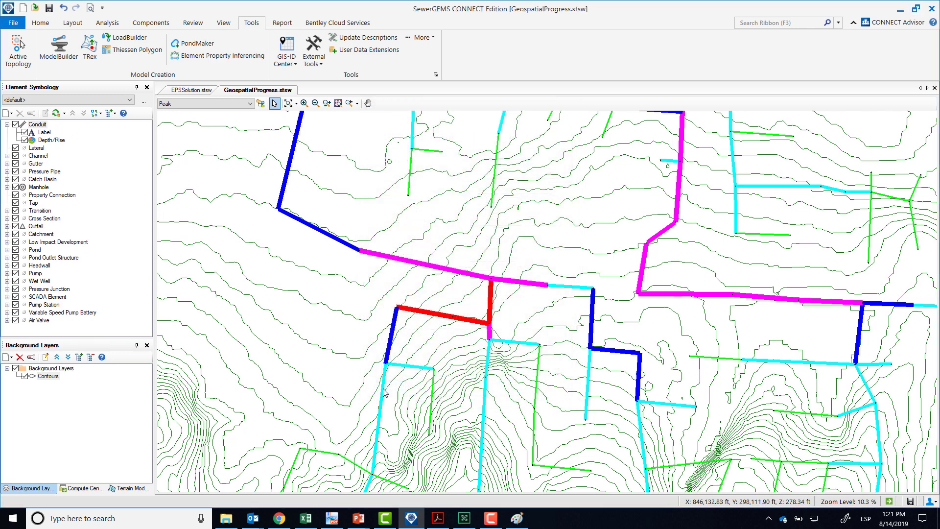
pyautogui.doubleClick(278, 210)
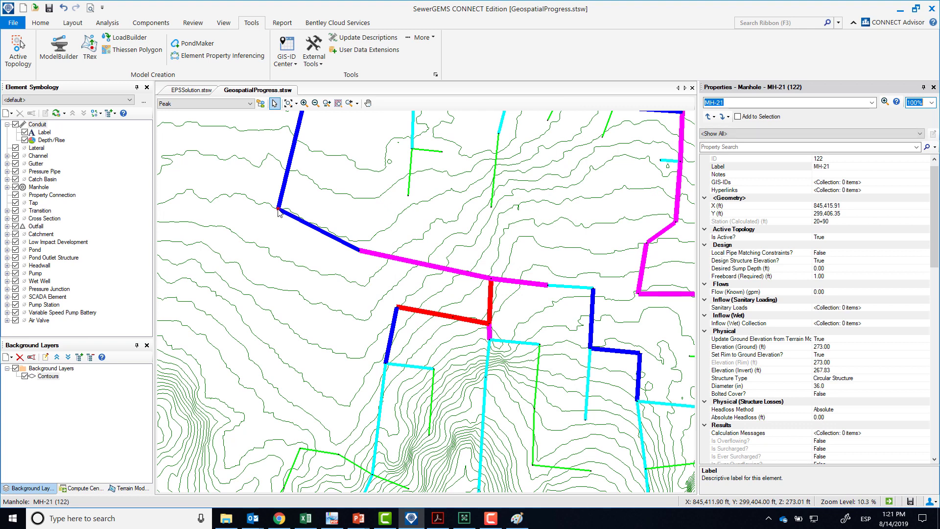
# Step: Close MH-21's properties and bring up the Terrain Models list with Contours.shp
pyautogui.click(934, 88)
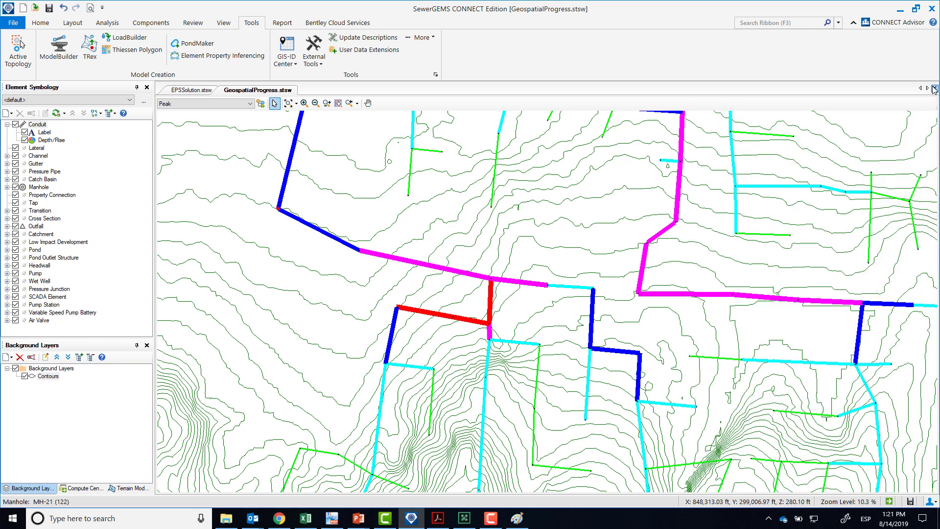
pyautogui.click(226, 25)
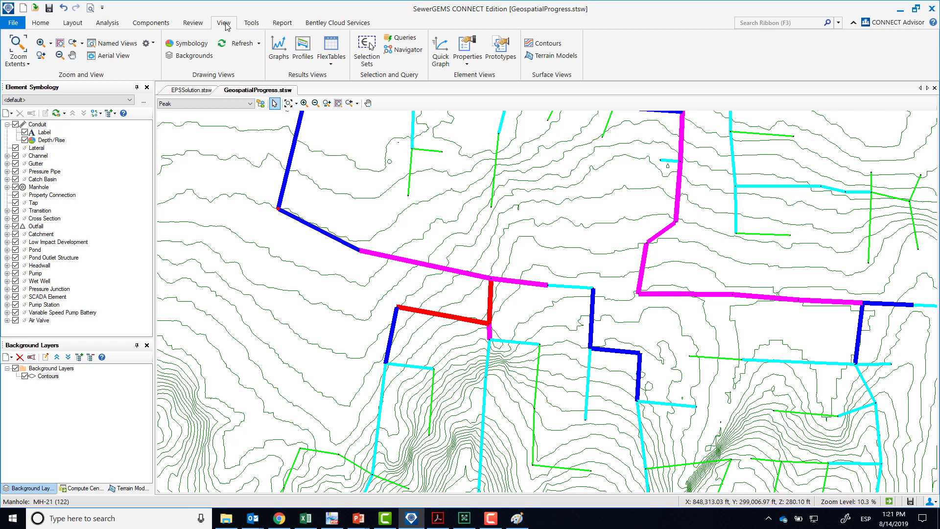
pyautogui.click(530, 55)
pyautogui.rightClick(27, 382)
pyautogui.click(48, 389)
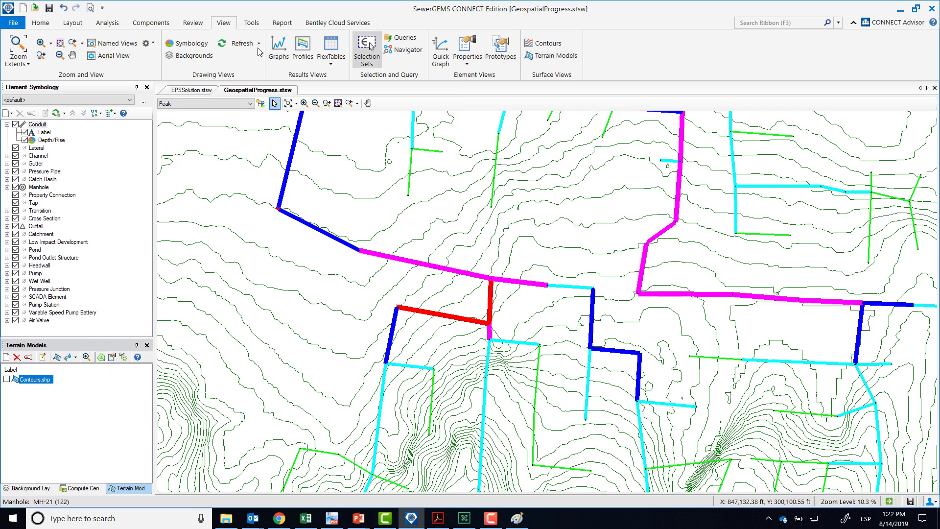
# Step: Activate Contours.shp as the terrain model and display its contour lines
pyautogui.click(555, 57)
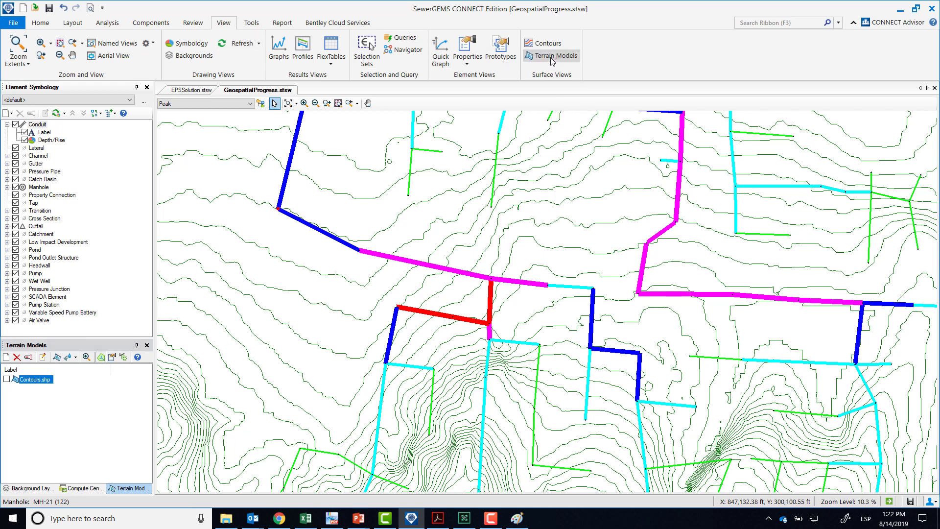
pyautogui.rightClick(22, 381)
pyautogui.click(34, 386)
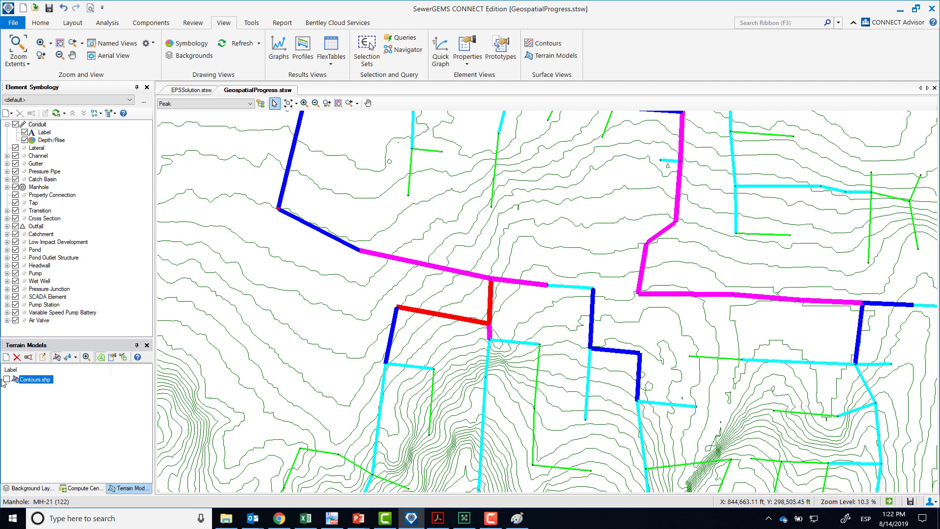
pyautogui.click(6, 380)
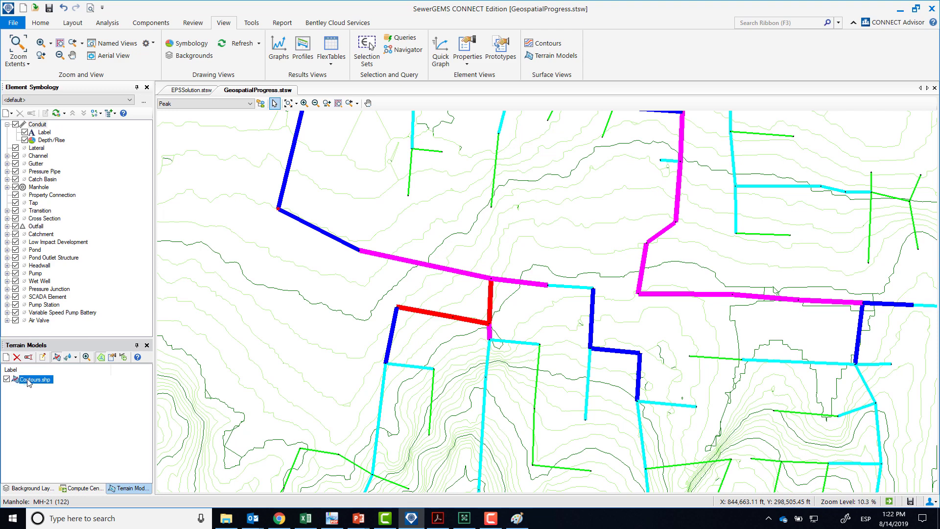
pyautogui.press('space')
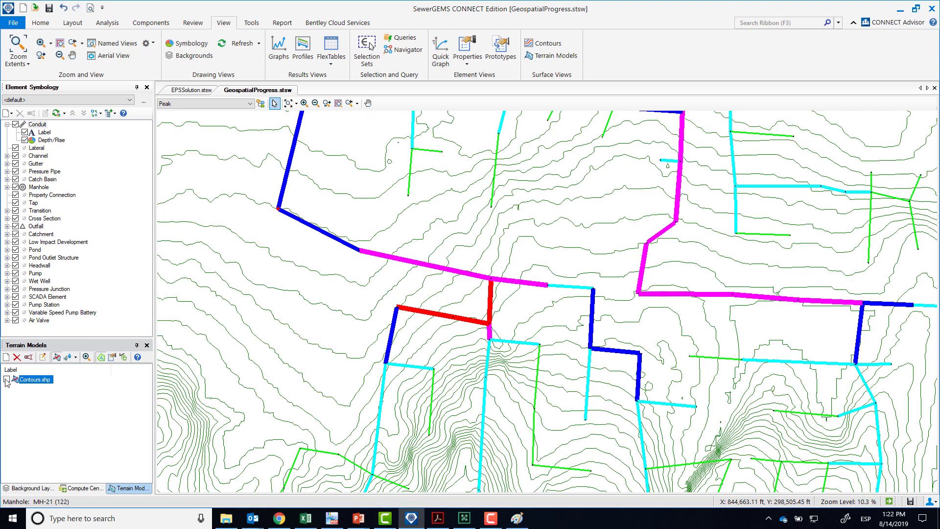
pyautogui.click(6, 380)
pyautogui.rightClick(17, 380)
pyautogui.click(44, 437)
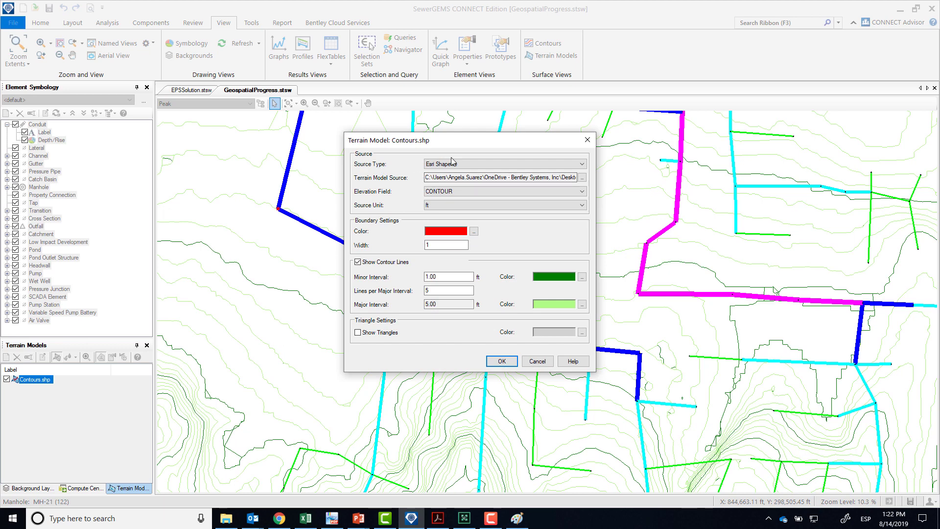
pyautogui.click(480, 165)
pyautogui.click(484, 167)
pyautogui.click(582, 177)
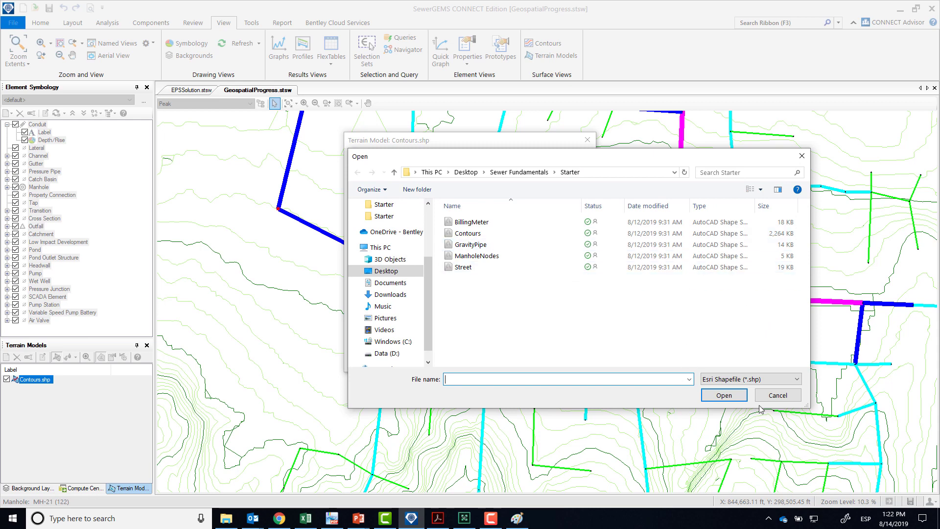
pyautogui.click(781, 396)
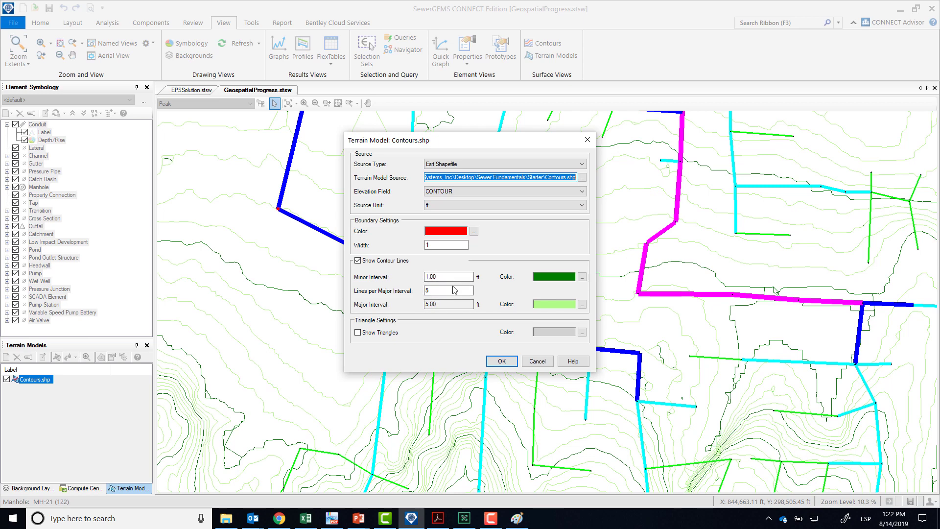
pyautogui.click(502, 361)
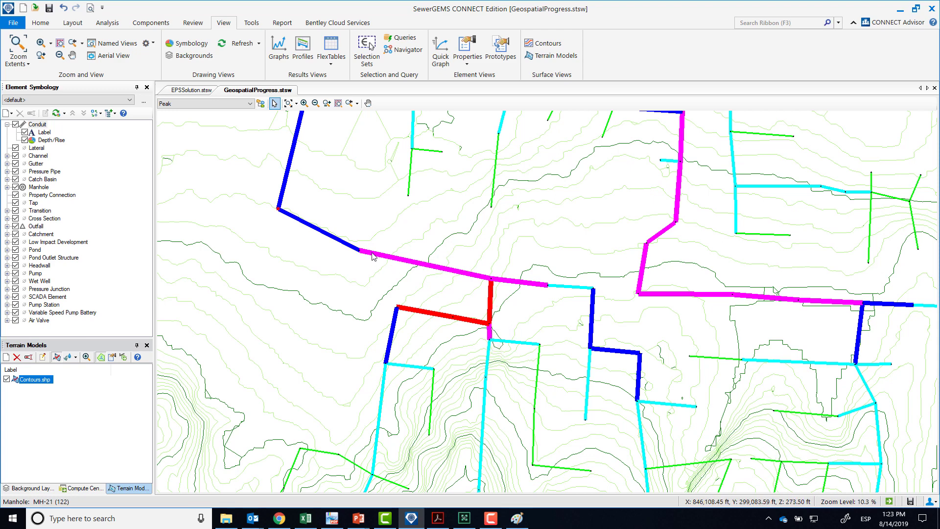
# Step: Set MH-22's Update Ground Elevation from Terrain Model to True, giving 273.25 ft
pyautogui.scroll(2, 360, 264)
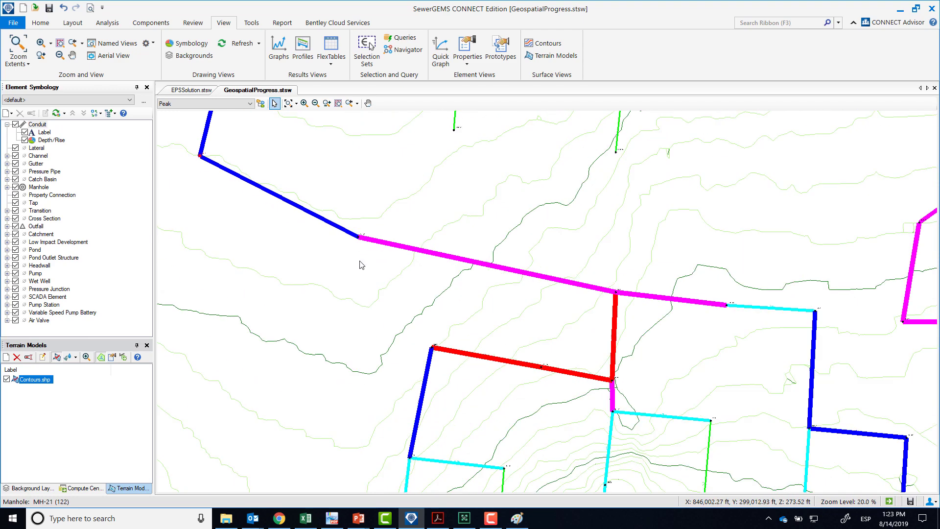
pyautogui.scroll(1, 361, 263)
pyautogui.scroll(-1, 361, 263)
pyautogui.click(358, 238)
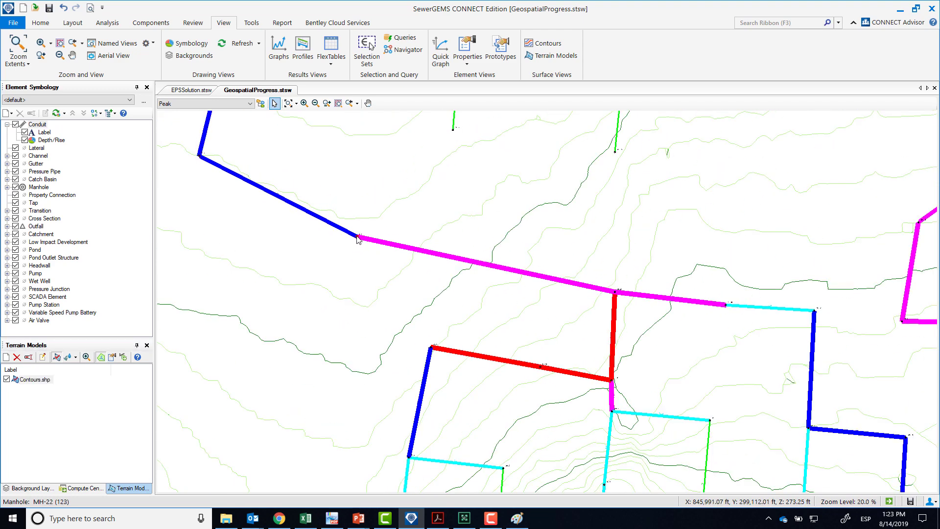
pyautogui.doubleClick(357, 239)
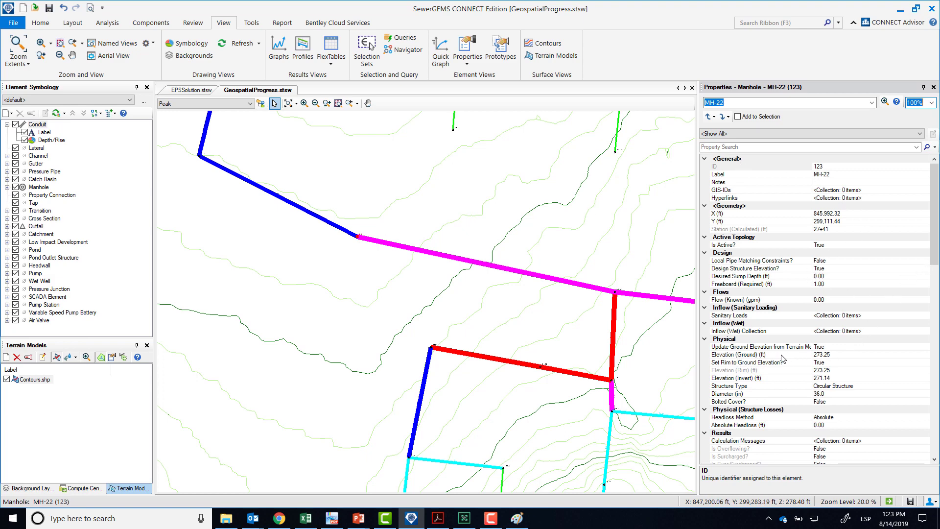
pyautogui.click(831, 347)
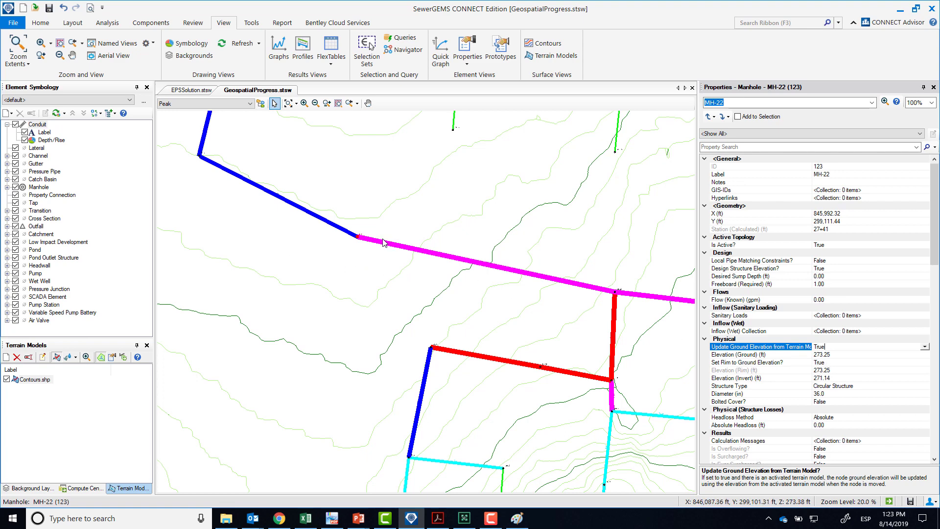
pyautogui.moveTo(358, 237); pyautogui.dragTo(377, 211)
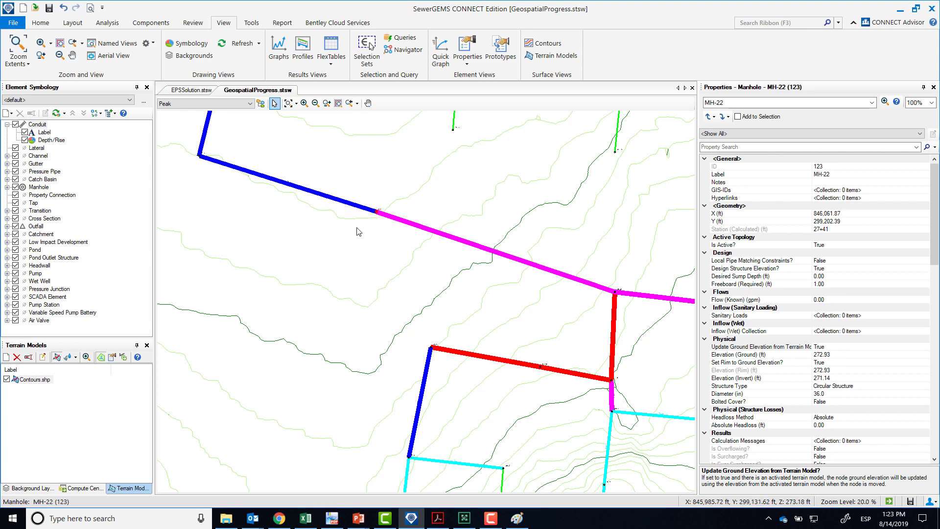
pyautogui.moveTo(377, 212); pyautogui.dragTo(368, 225)
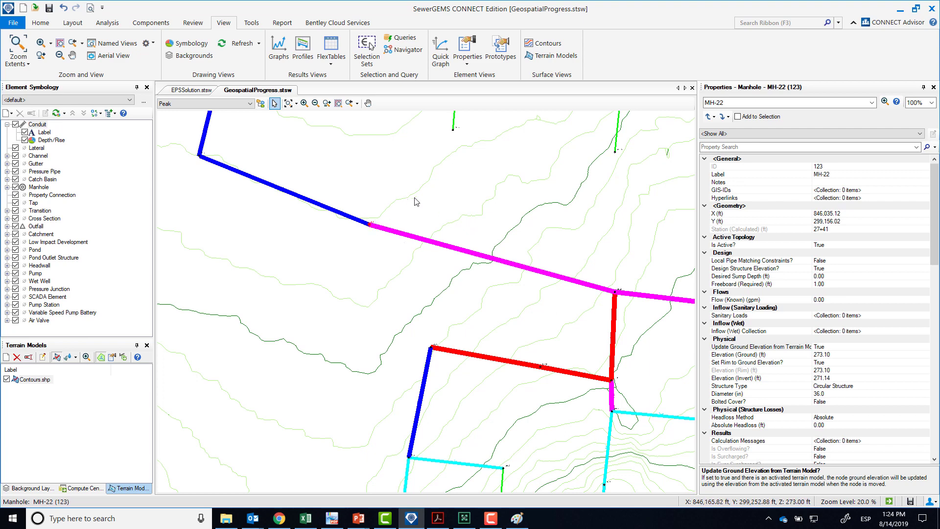
pyautogui.scroll(2, 357, 198)
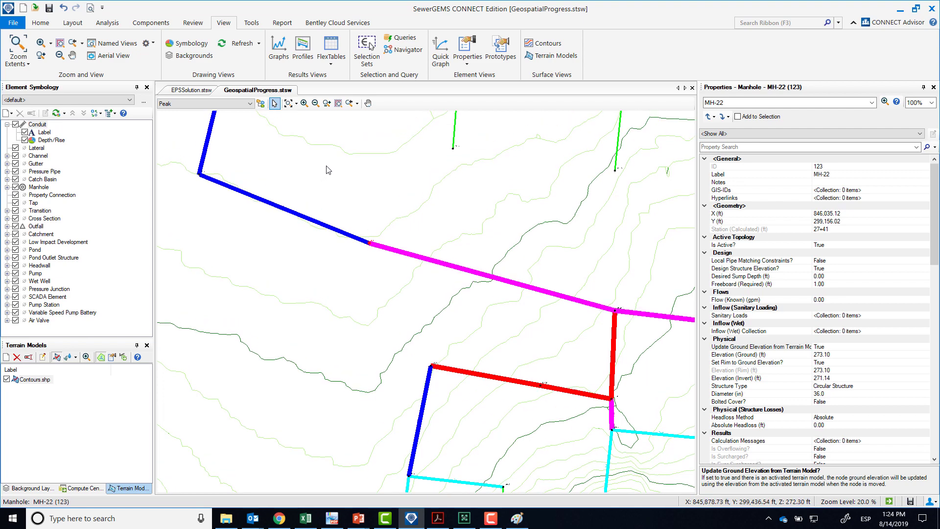
pyautogui.hotkey('ctrl', 'z')
pyautogui.hotkey('ctrl', 'y')
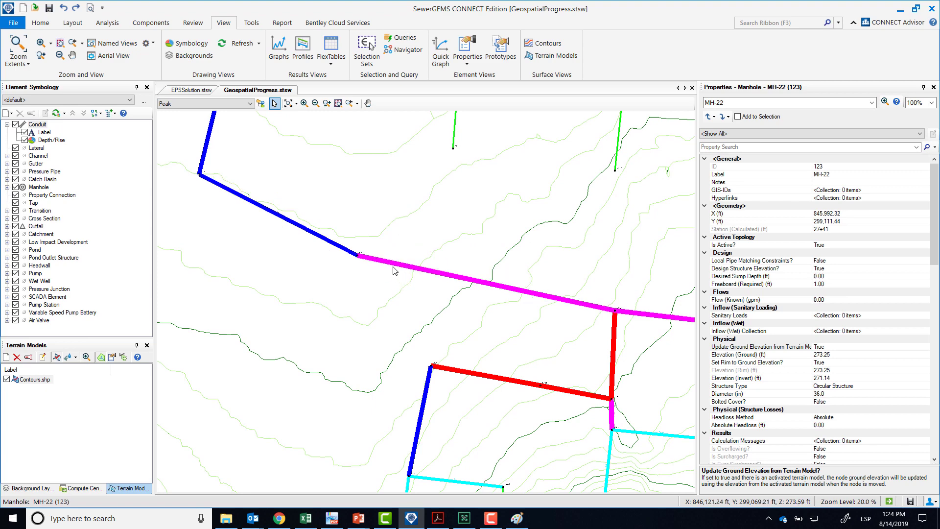
# Step: Zoom out and pan to the whole network, then bring up Profiles to select Profile - 3
pyautogui.scroll(-5, 473, 279)
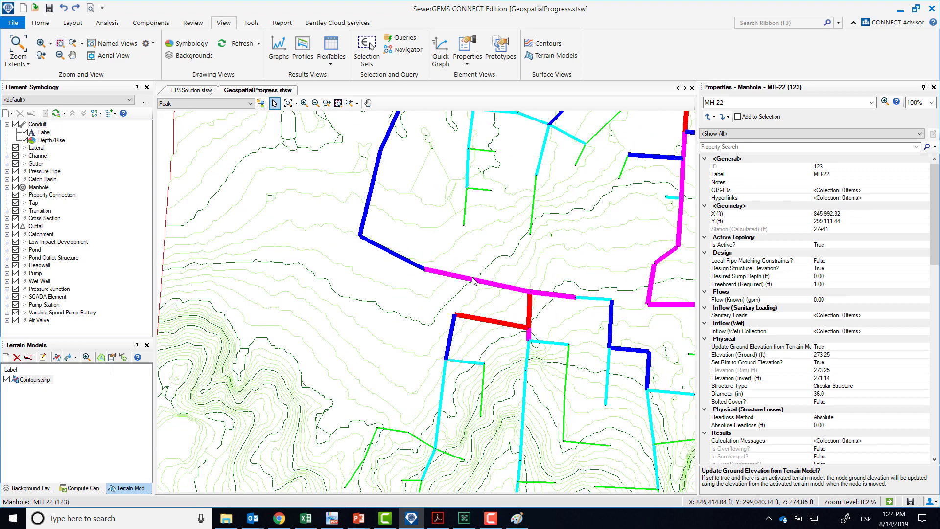
pyautogui.moveTo(473, 280); pyautogui.dragTo(342, 340)
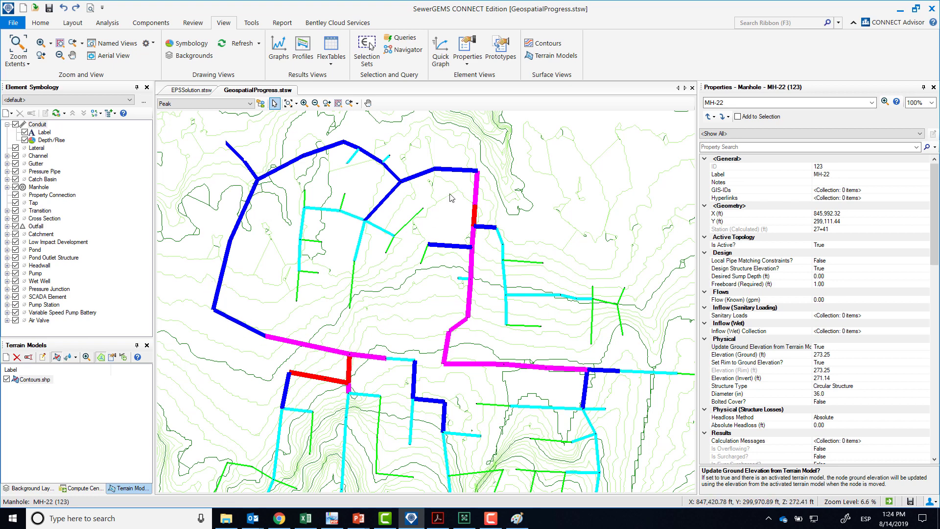
pyautogui.click(304, 46)
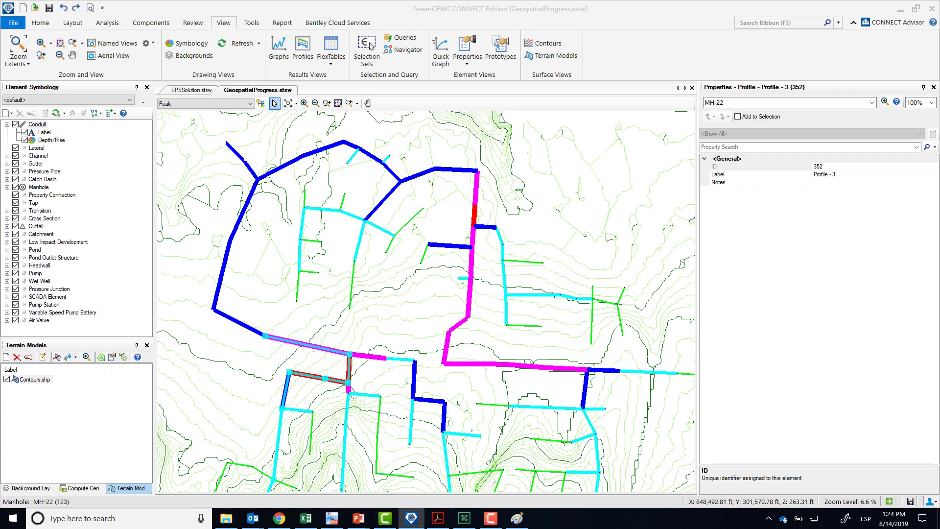
# Step: Maximize the Profile - 3 - Peak chart and hide its annotation table
pyautogui.scroll(-5, 293, 441)
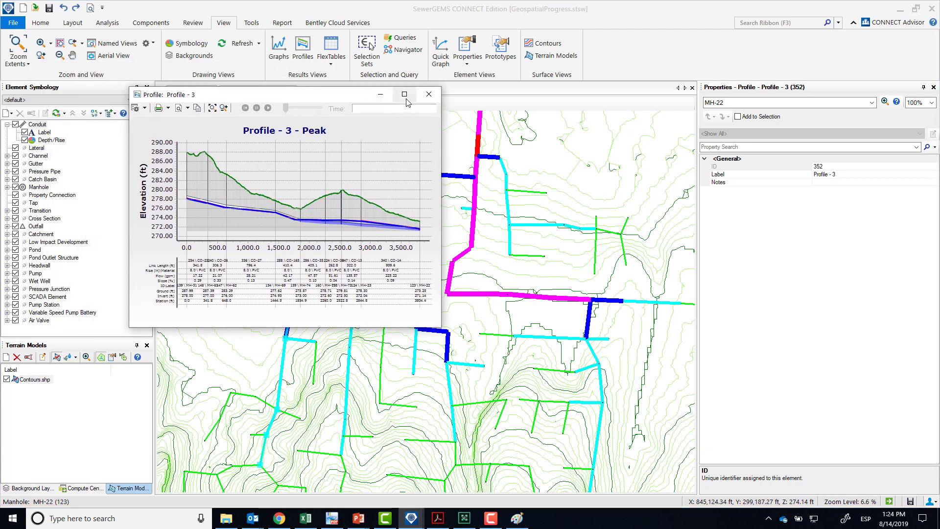
pyautogui.click(414, 91)
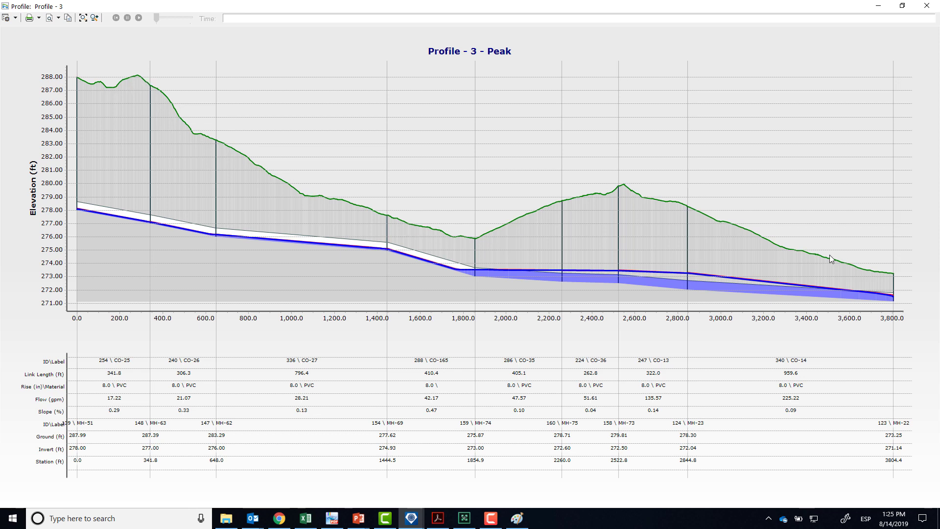
pyautogui.click(15, 18)
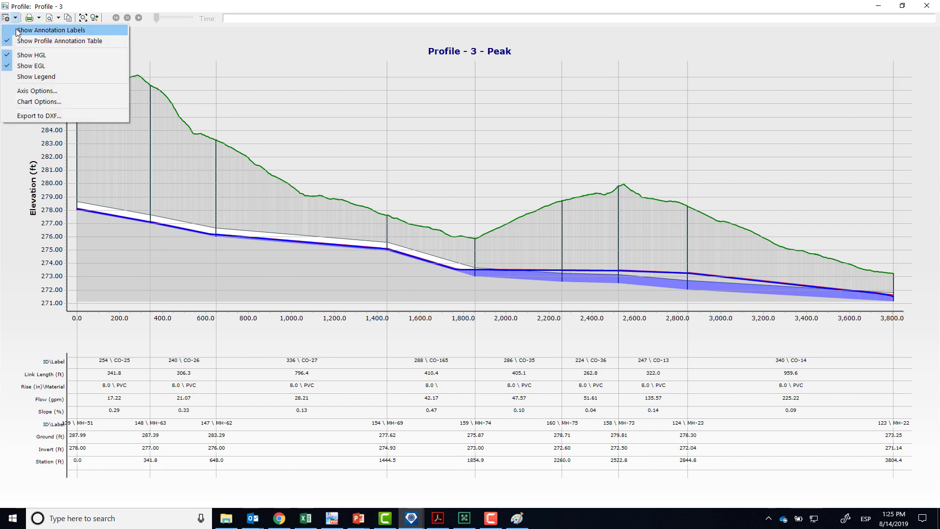
# Step: Turn the Profile - 3 annotation table back on through Chart Settings
pyautogui.click(20, 40)
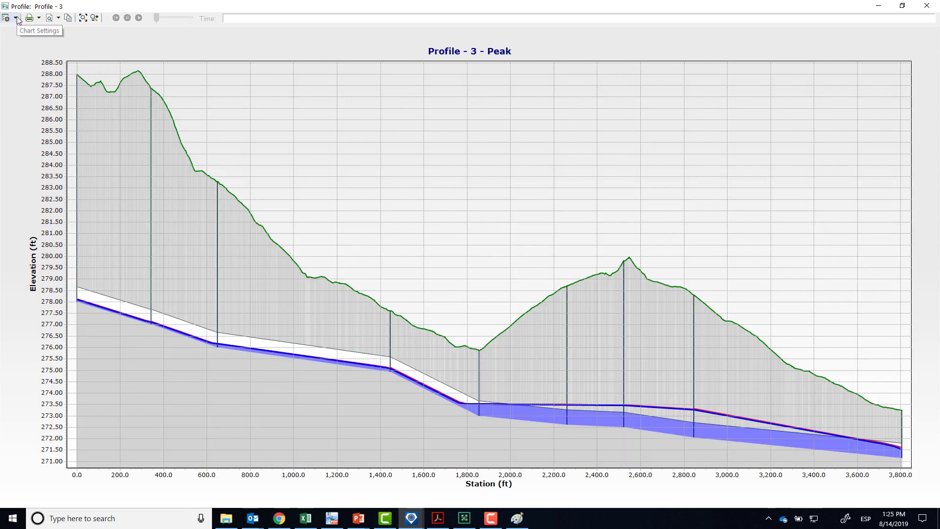
pyautogui.click(15, 18)
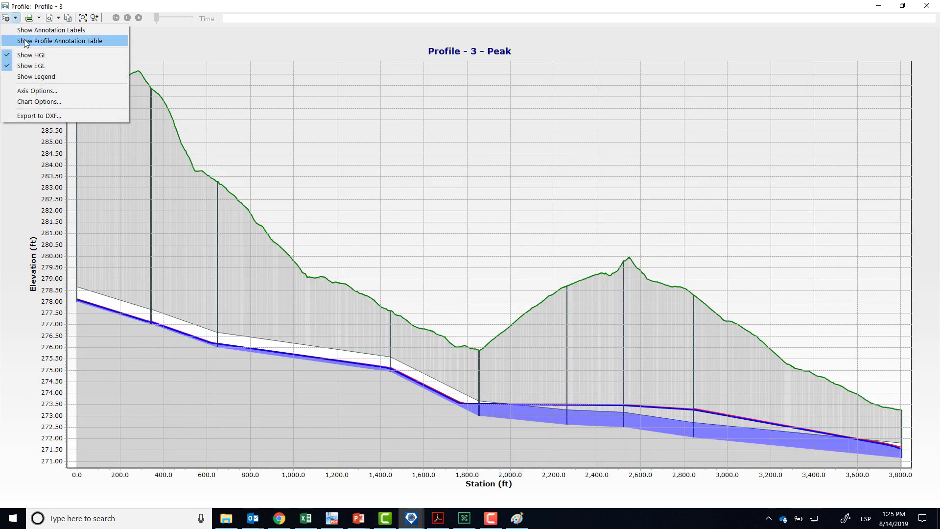
pyautogui.click(66, 41)
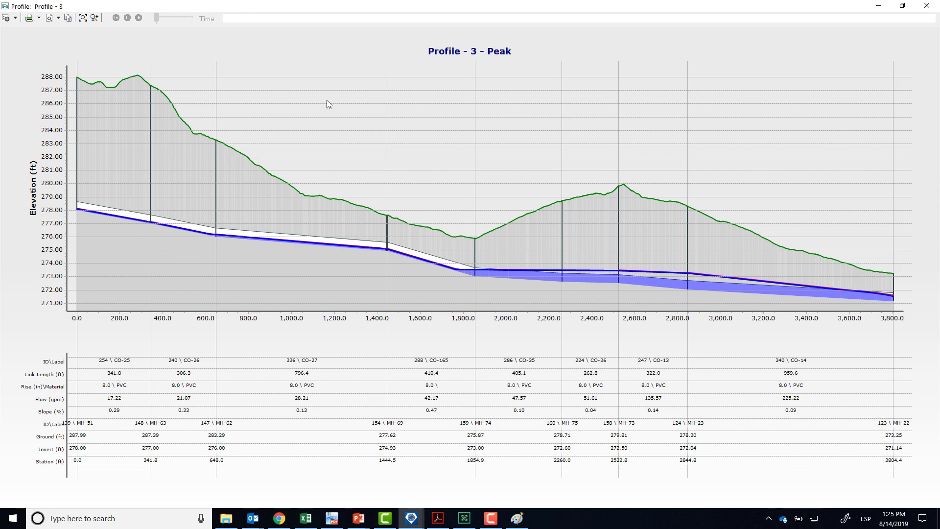
pyautogui.click(935, 7)
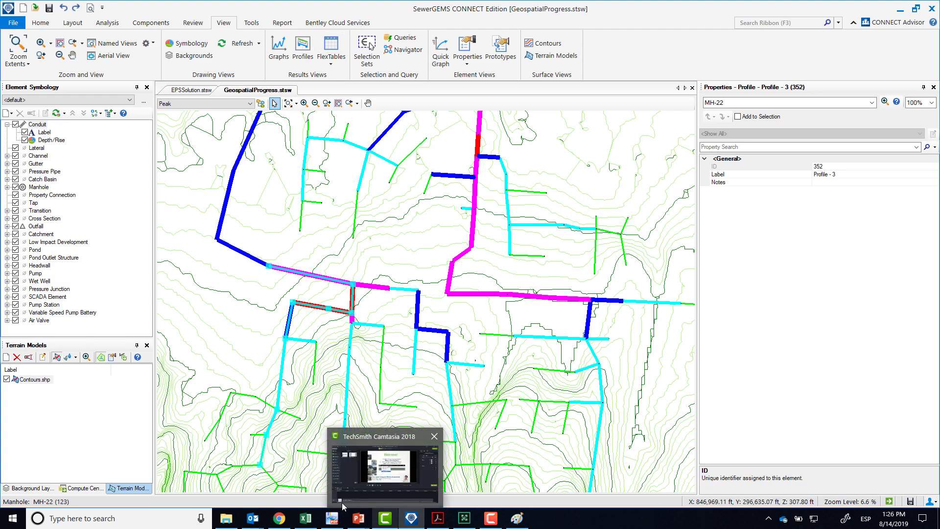
pyautogui.moveTo(437, 521)
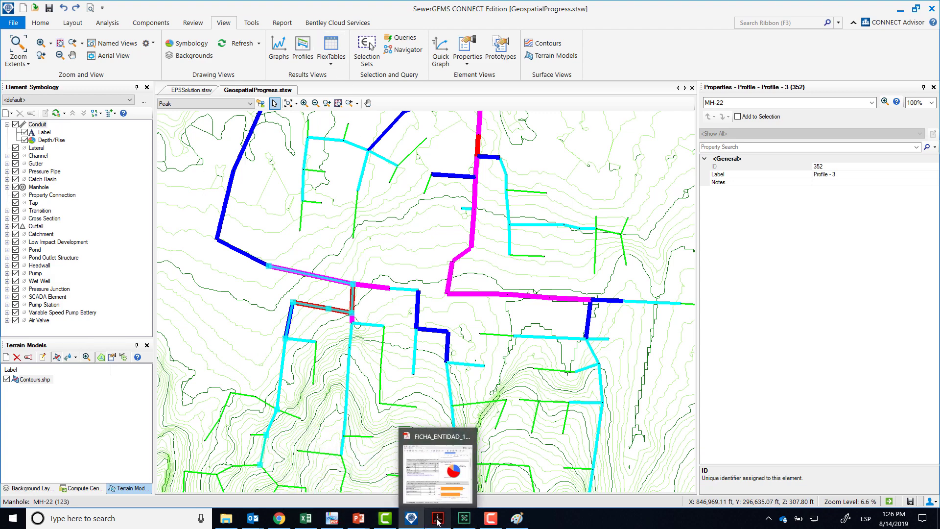
pyautogui.click(332, 518)
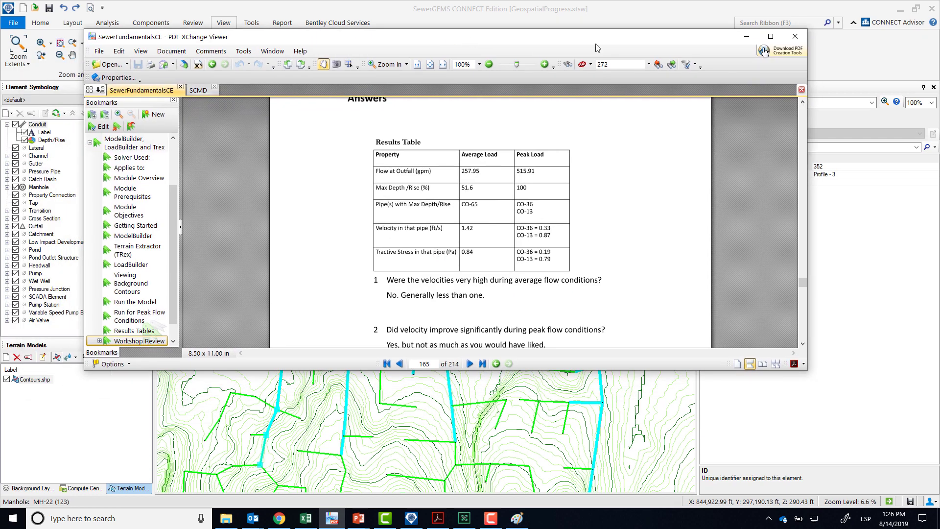
pyautogui.click(771, 36)
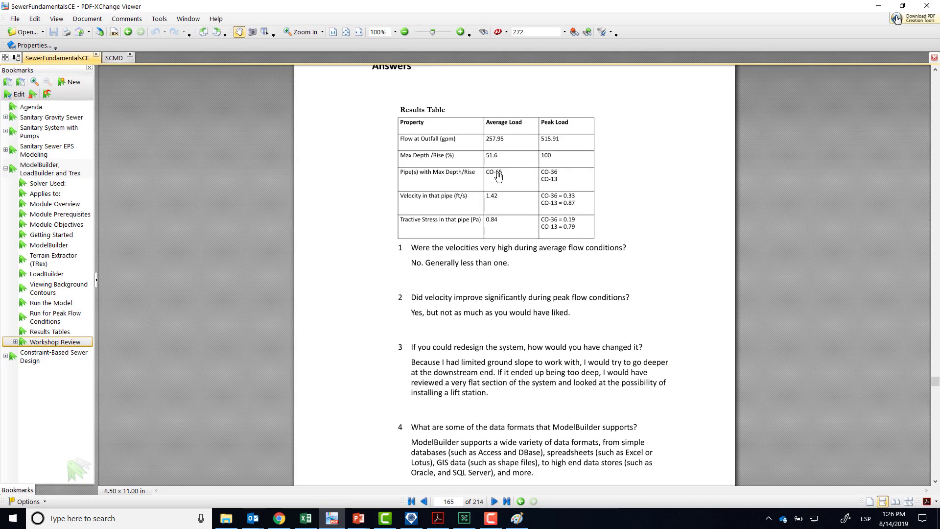
pyautogui.scroll(1, 494, 171)
pyautogui.moveTo(494, 168); pyautogui.dragTo(491, 190)
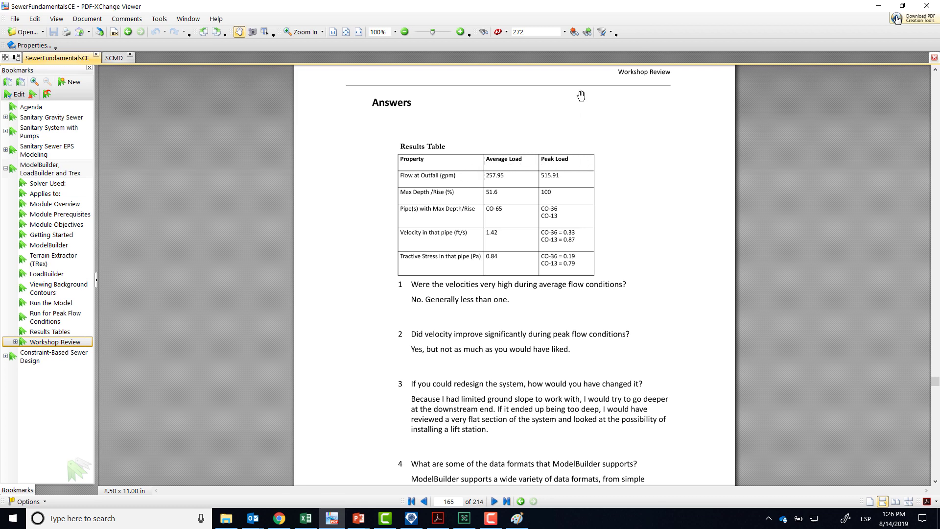
pyautogui.doubleClick(570, 5)
pyautogui.click(843, 6)
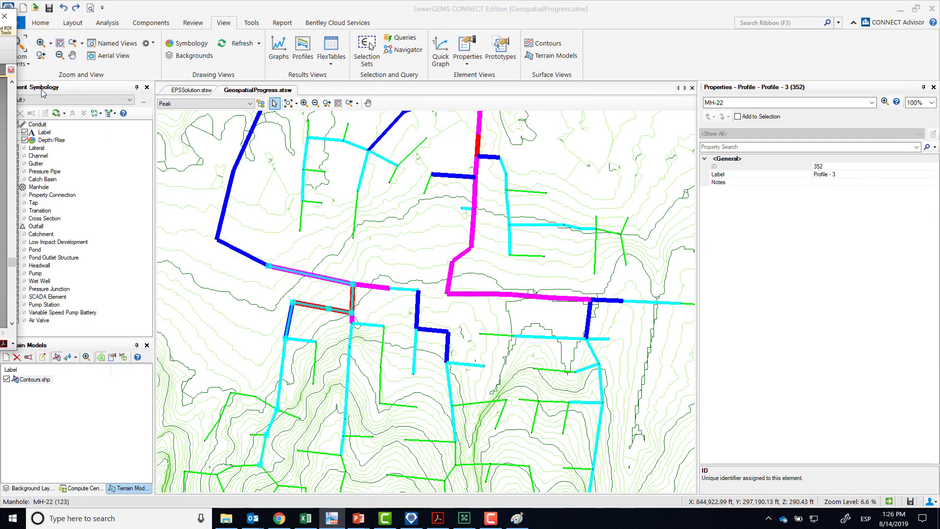
# Step: Switch the active scenario to Base and zoom in toward outfall O-1
pyautogui.click(195, 103)
pyautogui.click(186, 115)
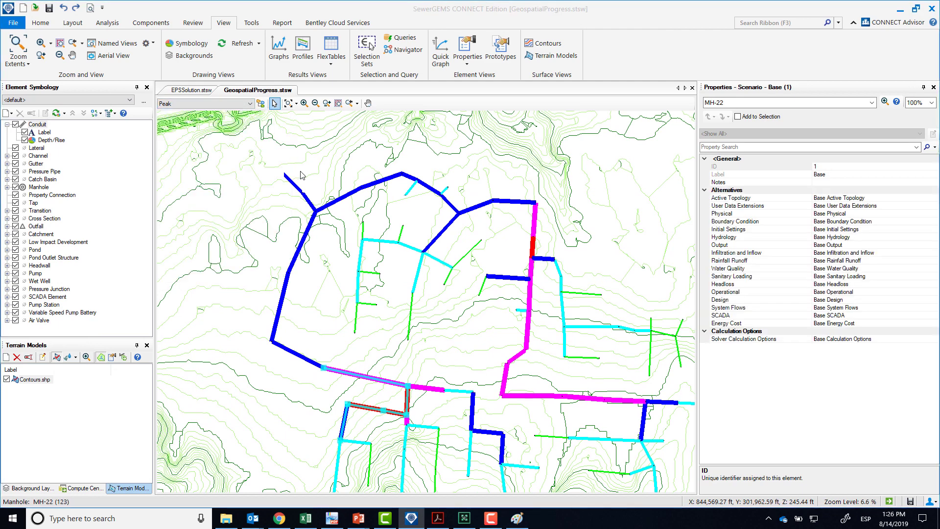
pyautogui.scroll(10, 287, 187)
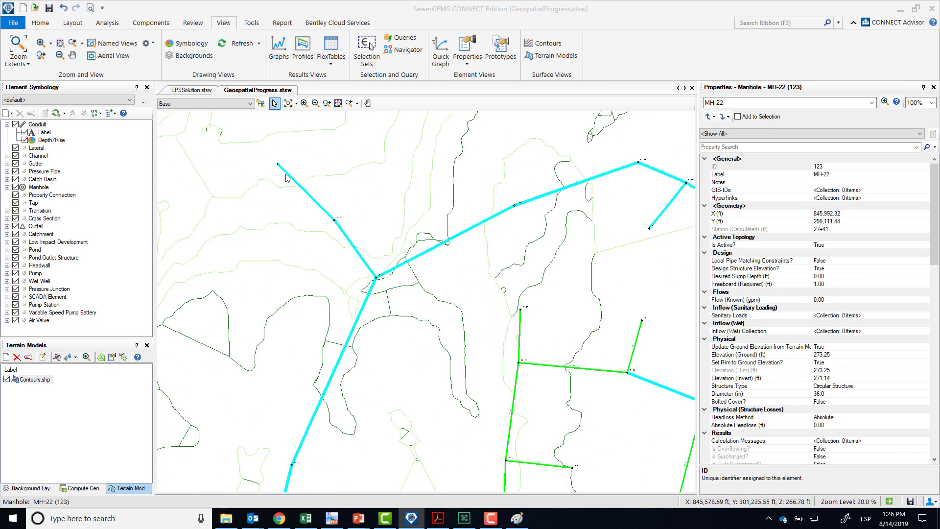
pyautogui.scroll(2, 260, 168)
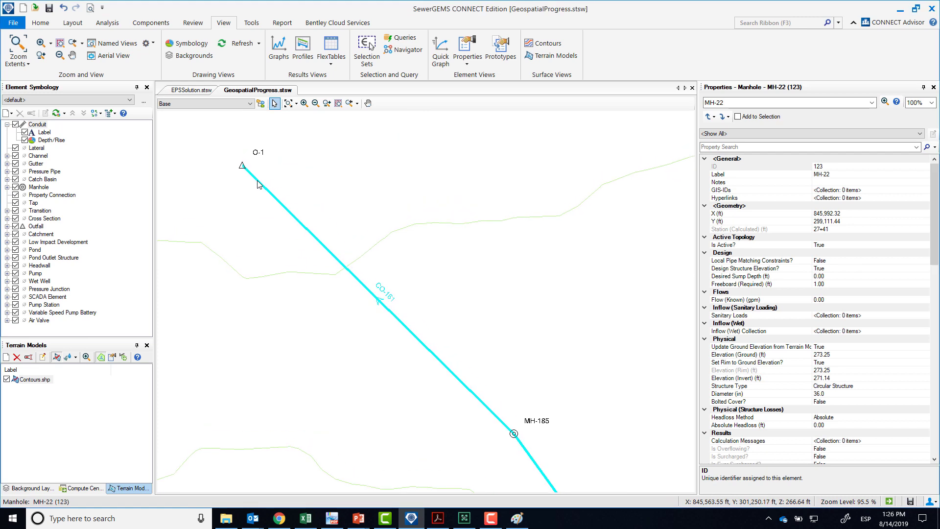
# Step: Compare O-1 outflow in a data table with Base and Peak series: 257.95 vs 515.91 gpm
pyautogui.click(243, 167)
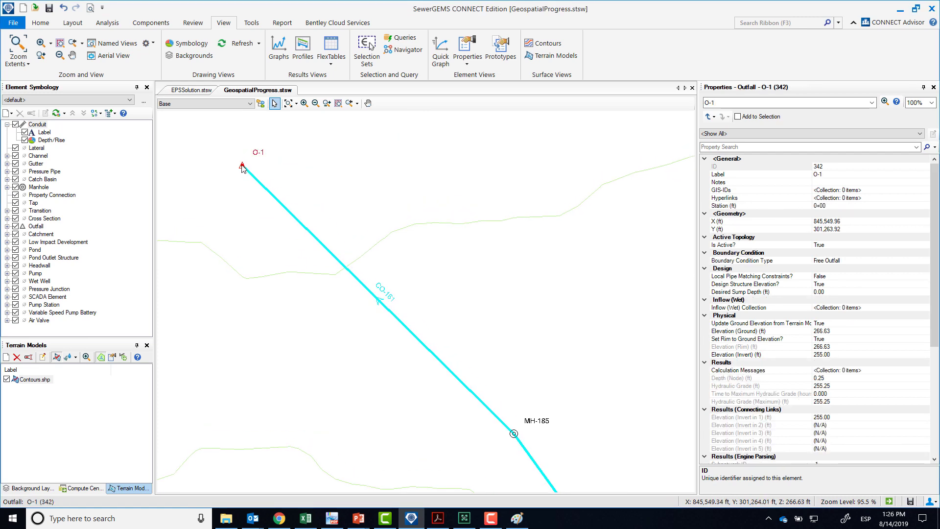
pyautogui.rightClick(242, 167)
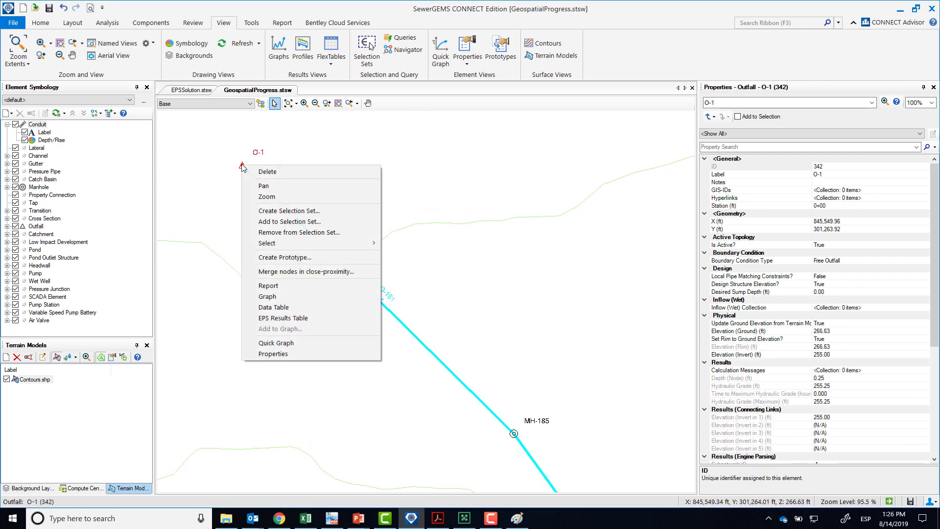
pyautogui.click(283, 306)
pyautogui.click(235, 229)
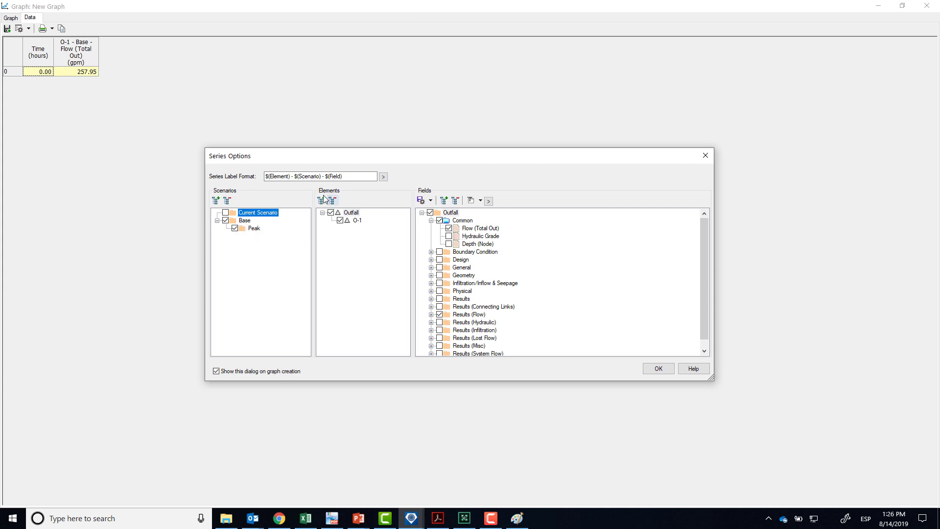
pyautogui.click(662, 369)
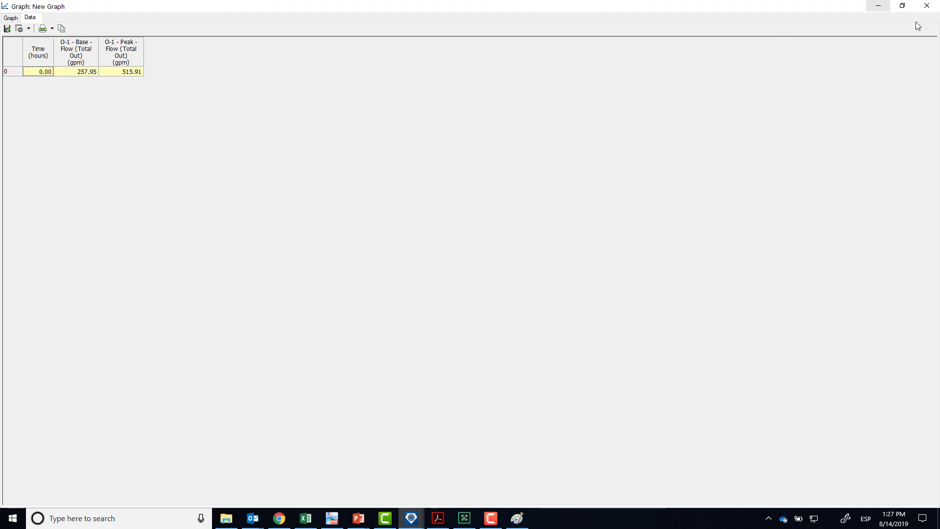
pyautogui.click(926, 7)
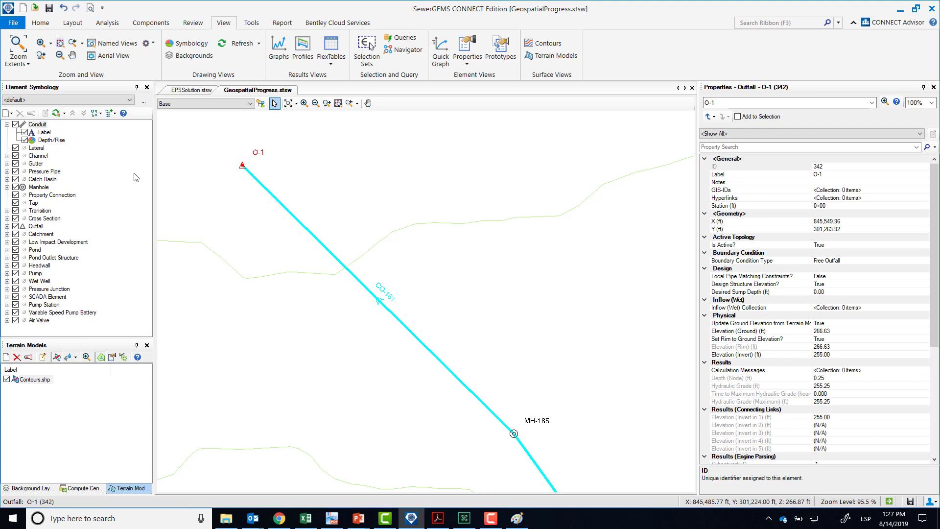
# Step: Zoom out to the full network and bring up Profile - 3 in the Profiles manager
pyautogui.scroll(-5, 321, 265)
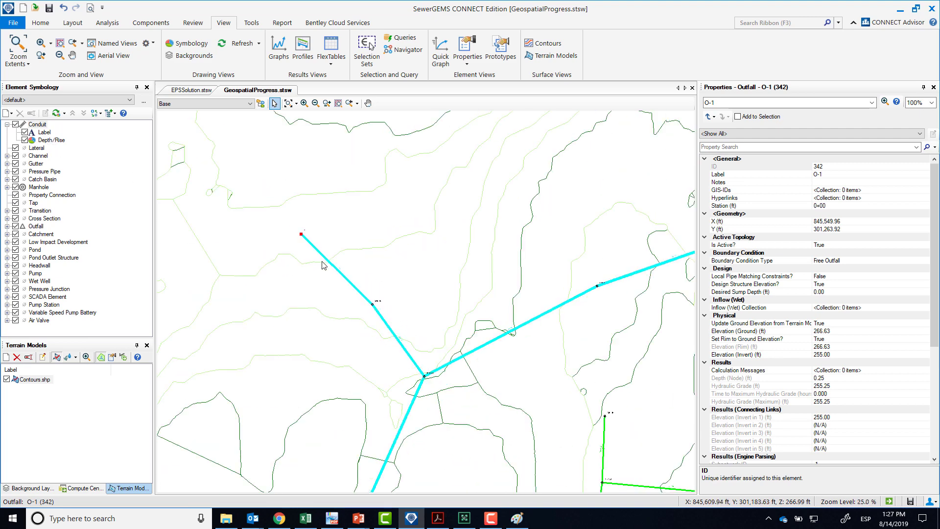
pyautogui.scroll(-5, 328, 311)
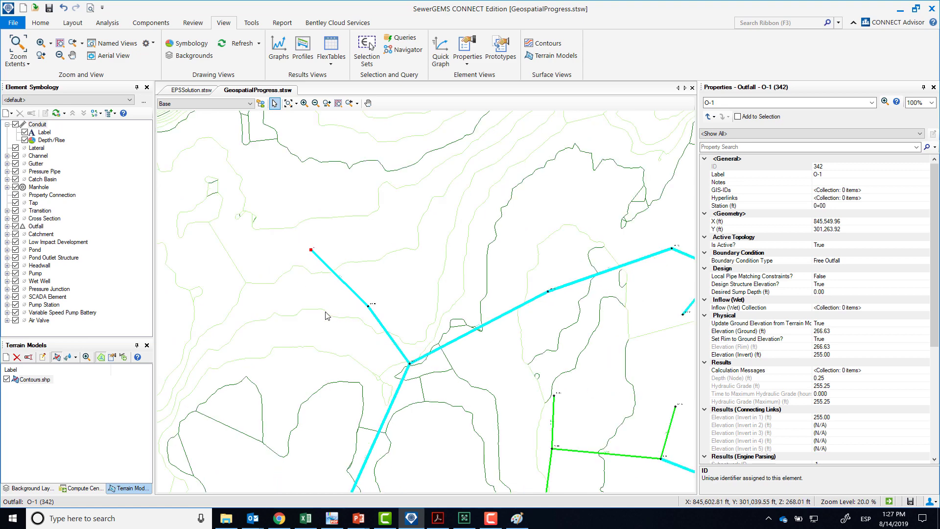
pyautogui.click(302, 49)
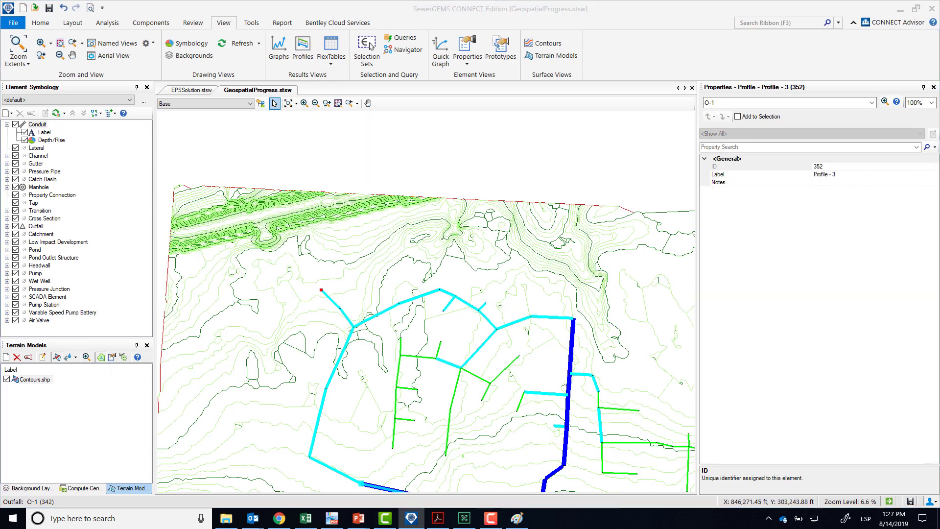
pyautogui.scroll(-1, 357, 259)
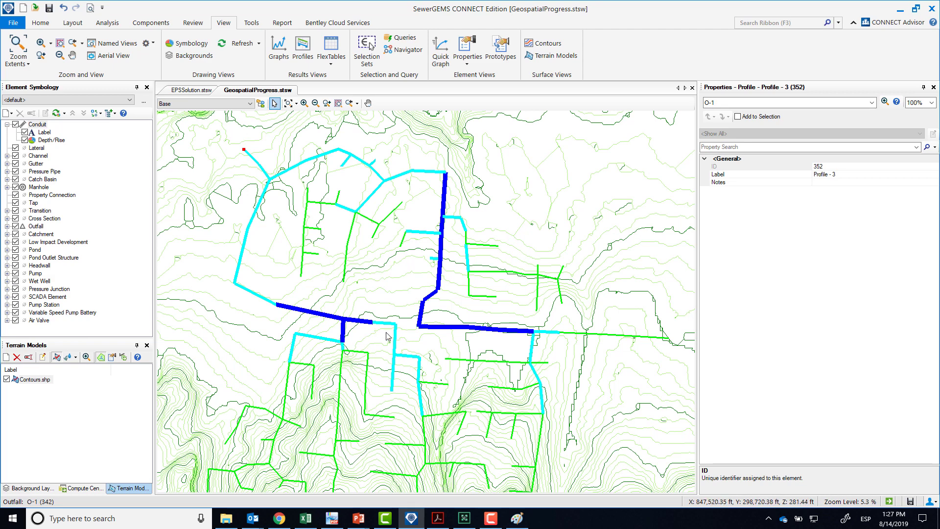
# Step: Open the Conduit Table from the FlexTables list
pyautogui.click(331, 48)
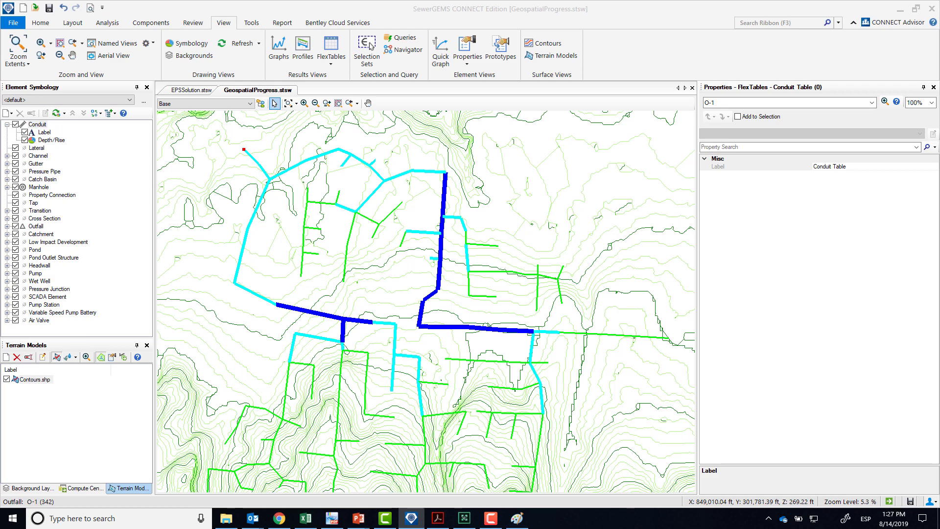
pyautogui.moveTo(372, 242); pyautogui.dragTo(585, 161)
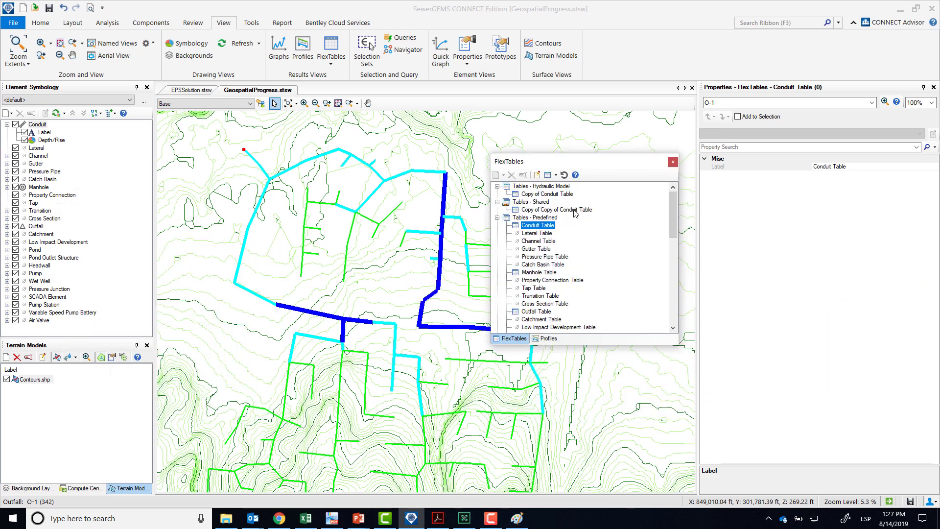
pyautogui.doubleClick(553, 229)
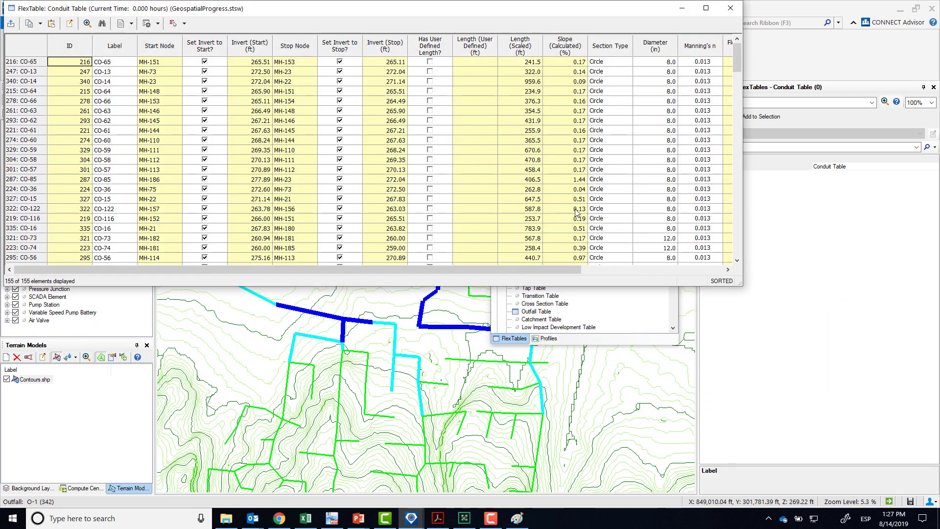
pyautogui.click(730, 10)
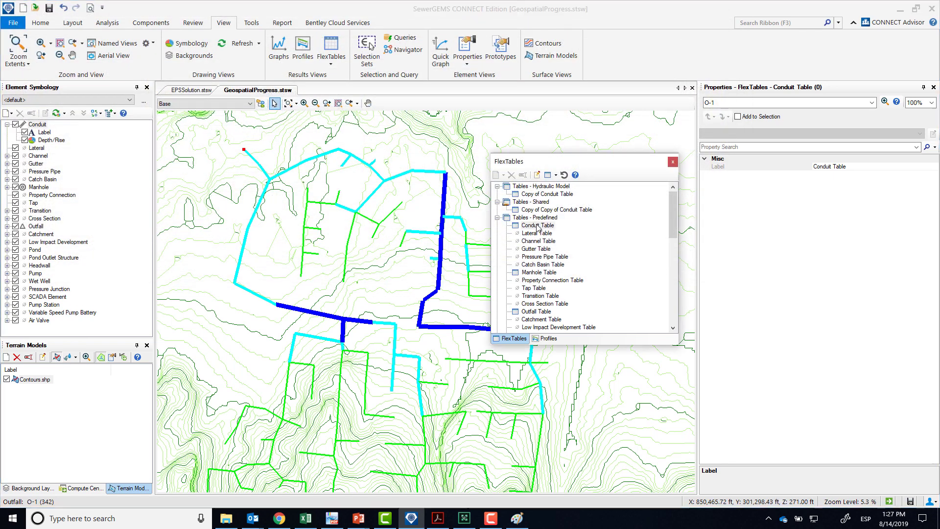
pyautogui.rightClick(541, 227)
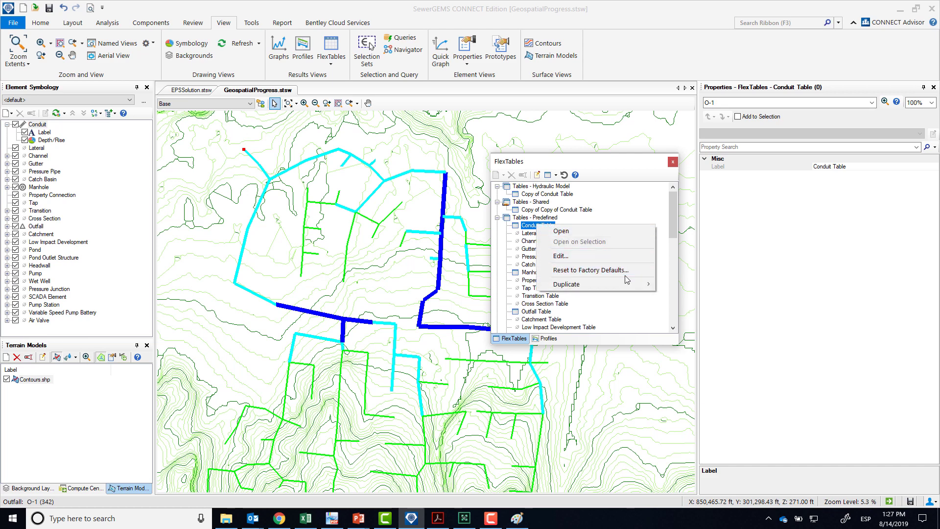
pyautogui.click(616, 171)
pyautogui.doubleClick(538, 231)
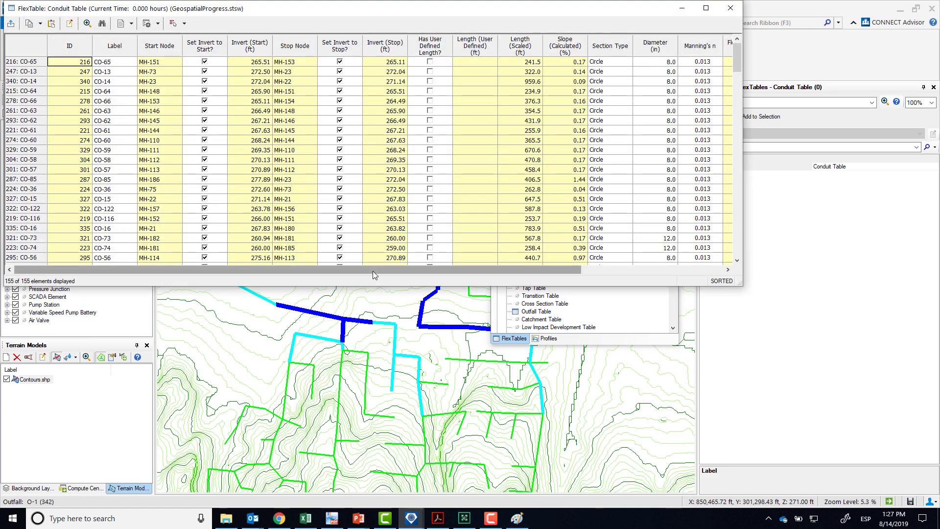
# Step: Sort the 155 conduits by Depth/Rise descending, starting at 51.6%
pyautogui.moveTo(372, 271); pyautogui.dragTo(570, 270)
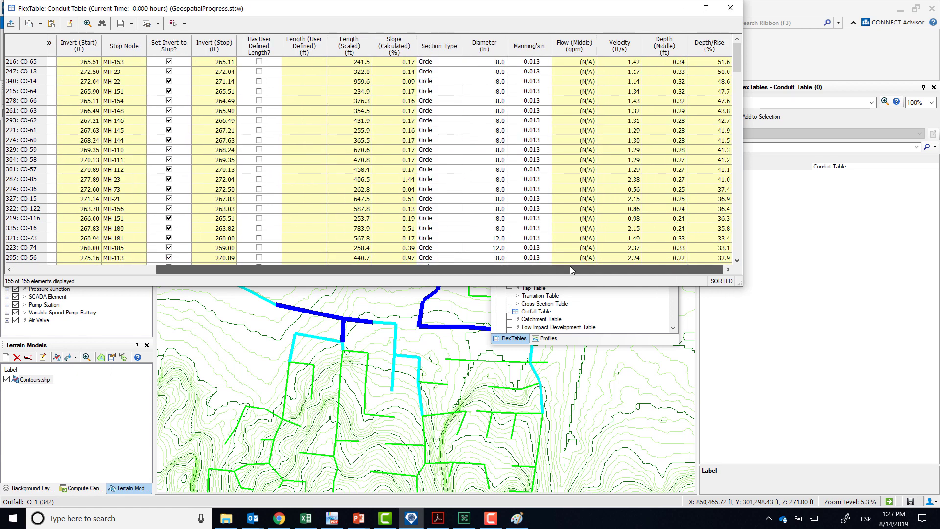
pyautogui.moveTo(687, 261); pyautogui.dragTo(688, 260)
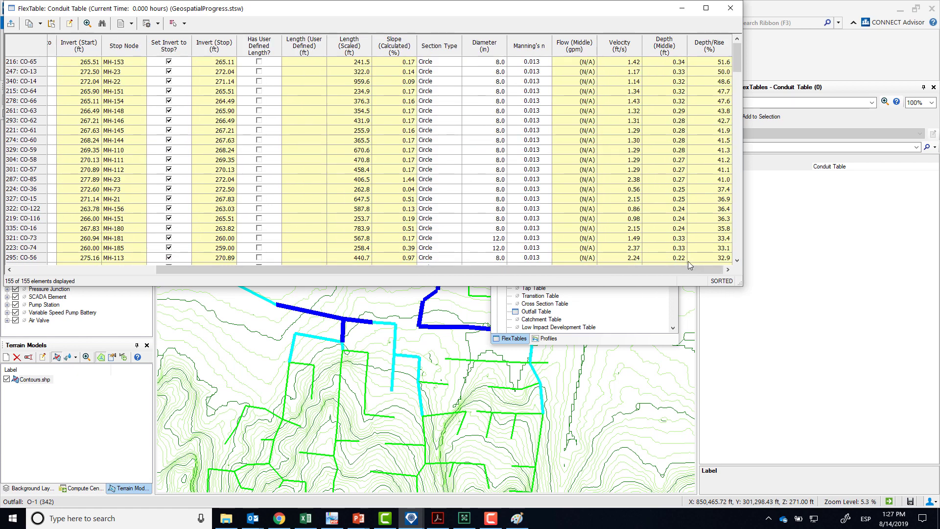
pyautogui.rightClick(705, 49)
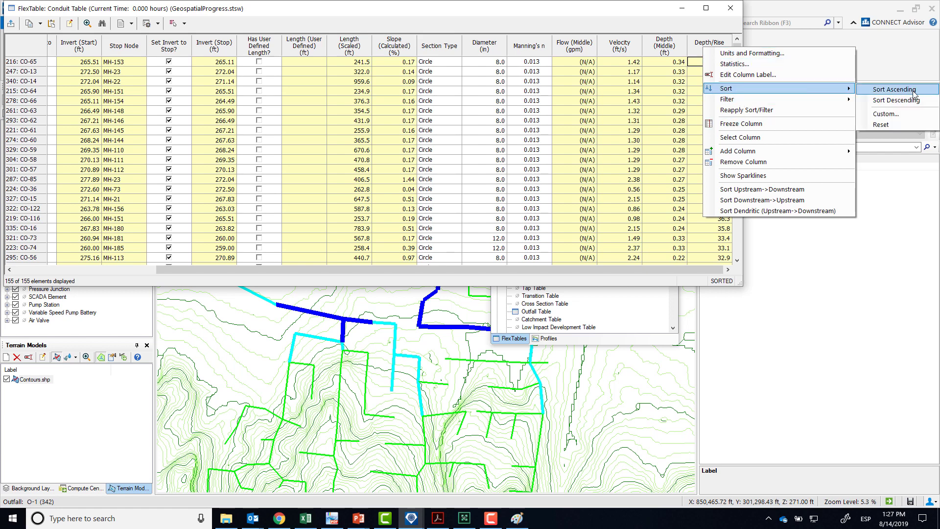
pyautogui.click(912, 99)
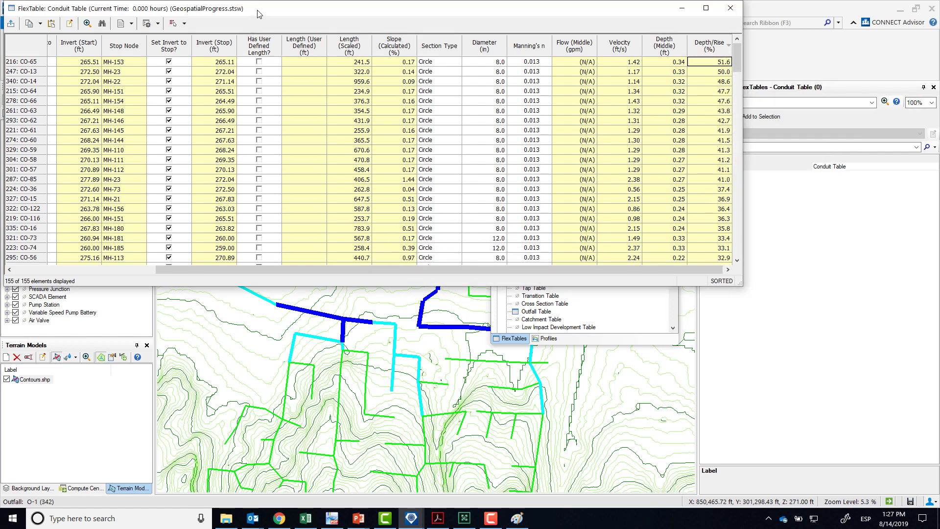
pyautogui.moveTo(259, 14); pyautogui.dragTo(286, 163)
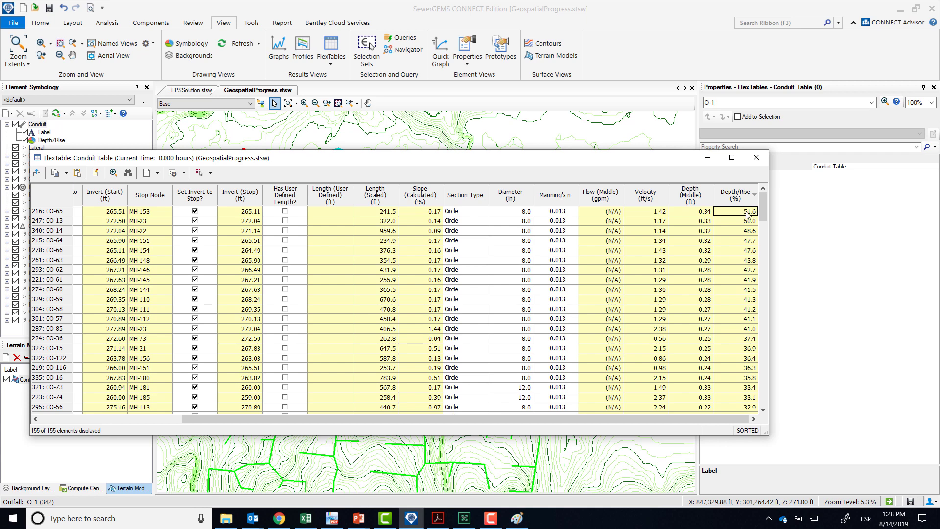
# Step: Select conduit CO-65 in the table and zoom the map to it
pyautogui.click(48, 214)
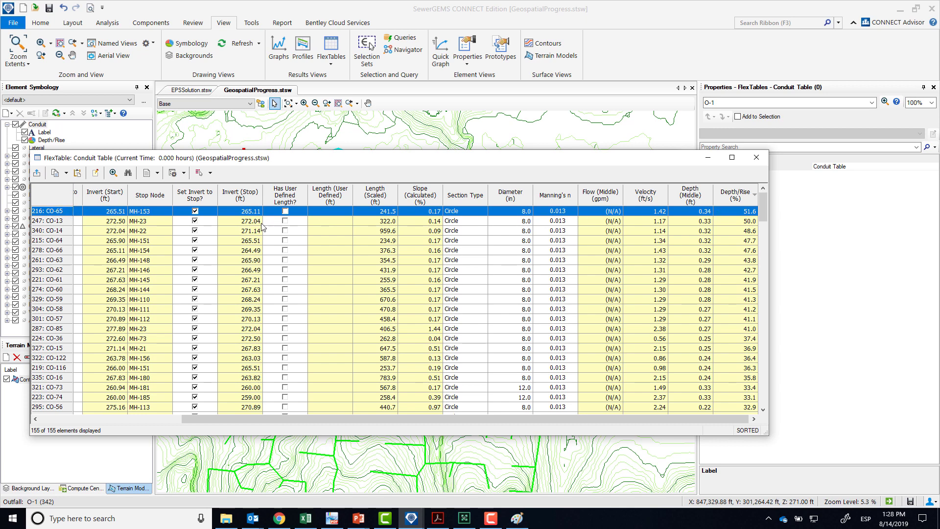
pyautogui.click(113, 173)
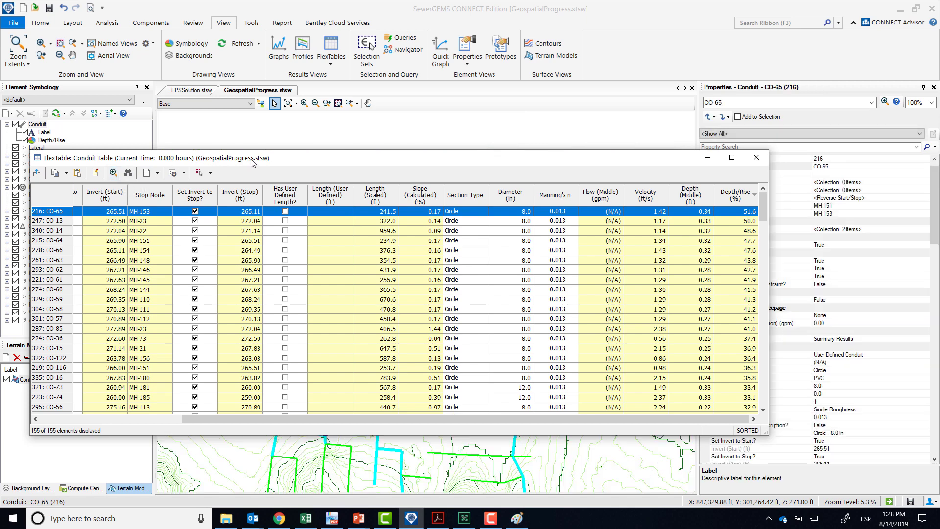
pyautogui.moveTo(250, 163); pyautogui.dragTo(382, 374)
pyautogui.scroll(5, 384, 313)
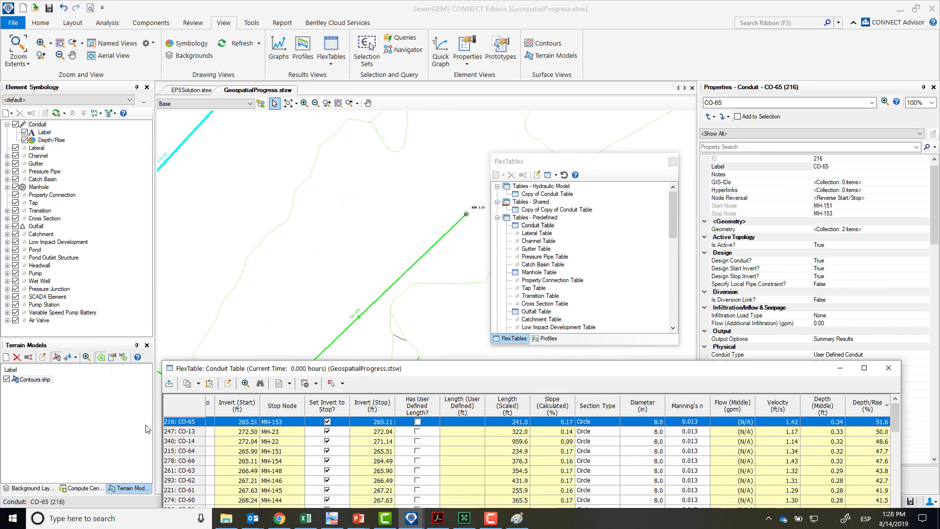
pyautogui.click(245, 383)
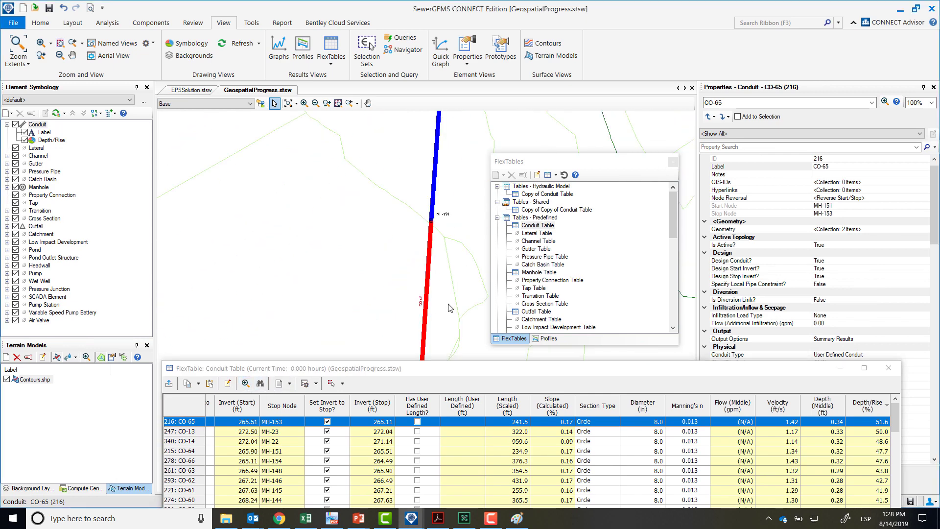
pyautogui.scroll(-3, 450, 307)
pyautogui.moveTo(449, 307); pyautogui.dragTo(334, 287)
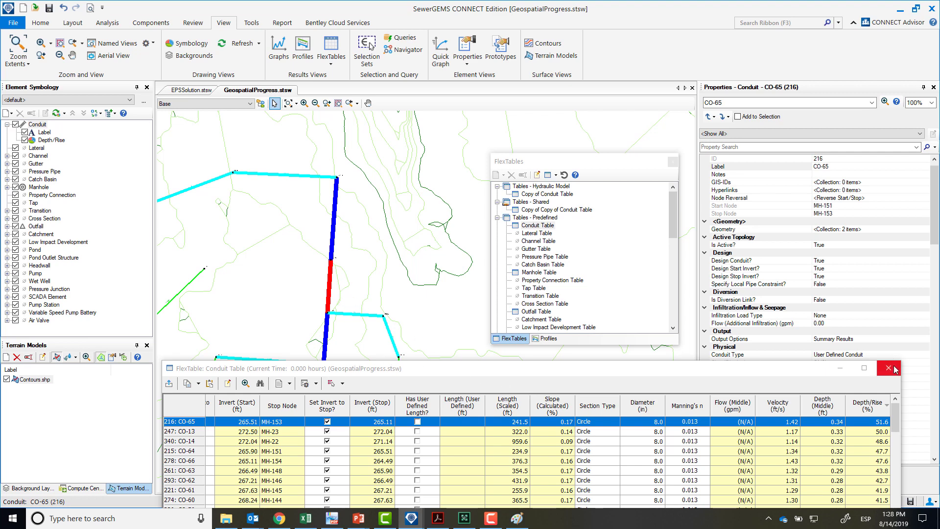
# Step: Switch the active scenario to Peak, raising CO-13 to 100.0% Depth/Rise
pyautogui.click(233, 104)
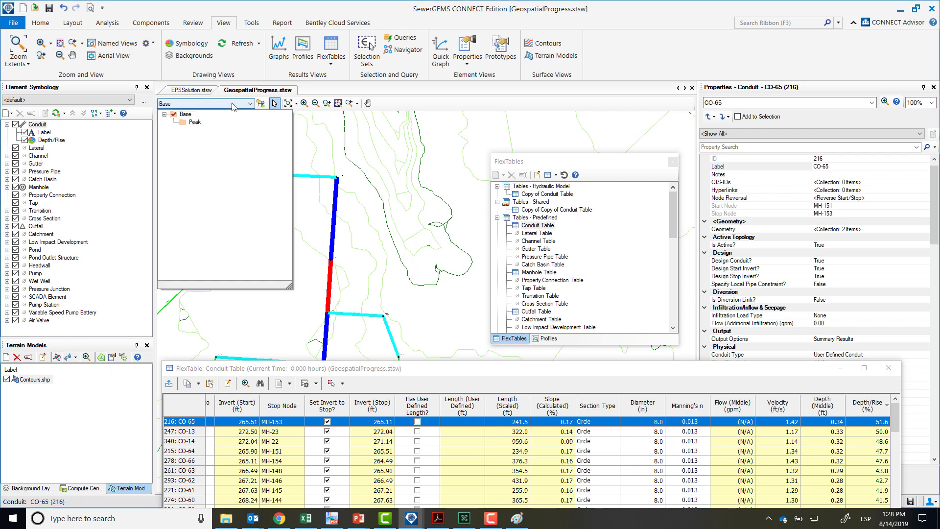
pyautogui.click(194, 123)
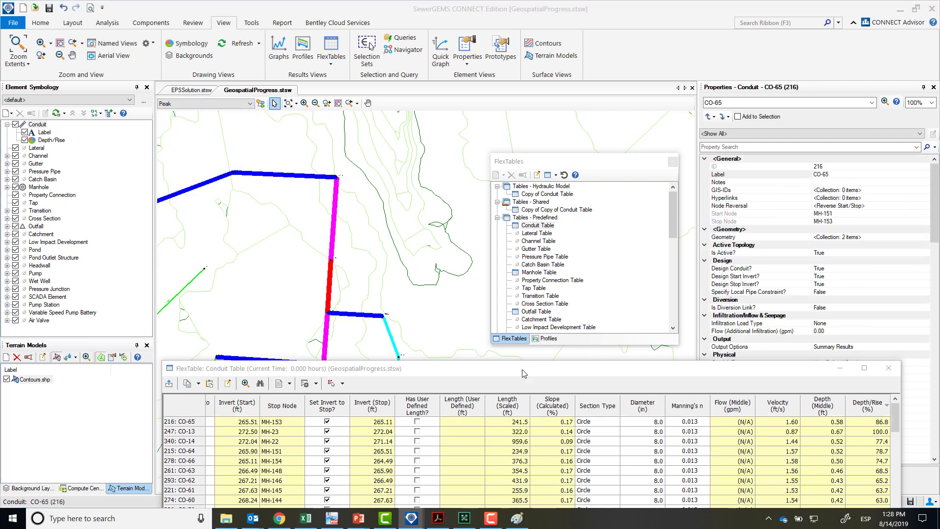
pyautogui.moveTo(523, 369); pyautogui.dragTo(305, 286)
# Step: Re-sort the Conduit Table by Depth/Rise, highest first
pyautogui.moveTo(681, 369); pyautogui.dragTo(766, 368)
pyautogui.rightClick(736, 322)
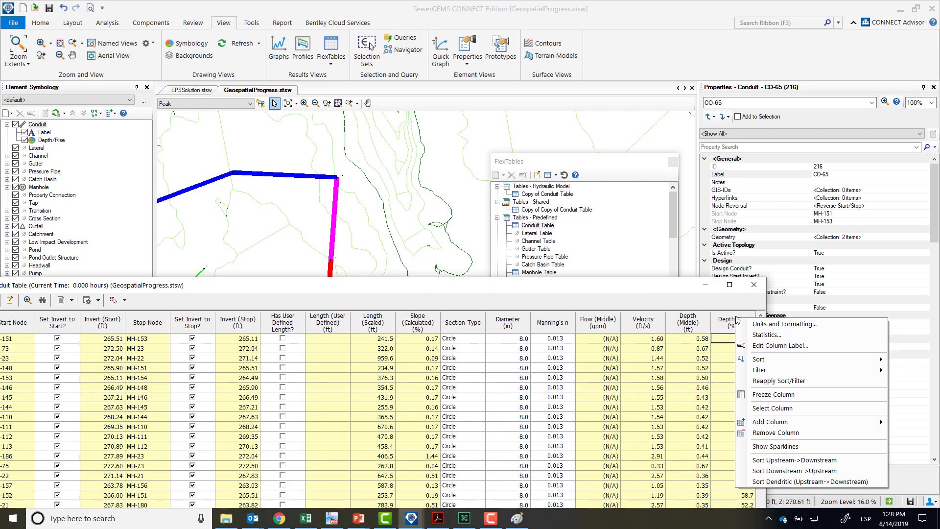
pyautogui.moveTo(761, 356)
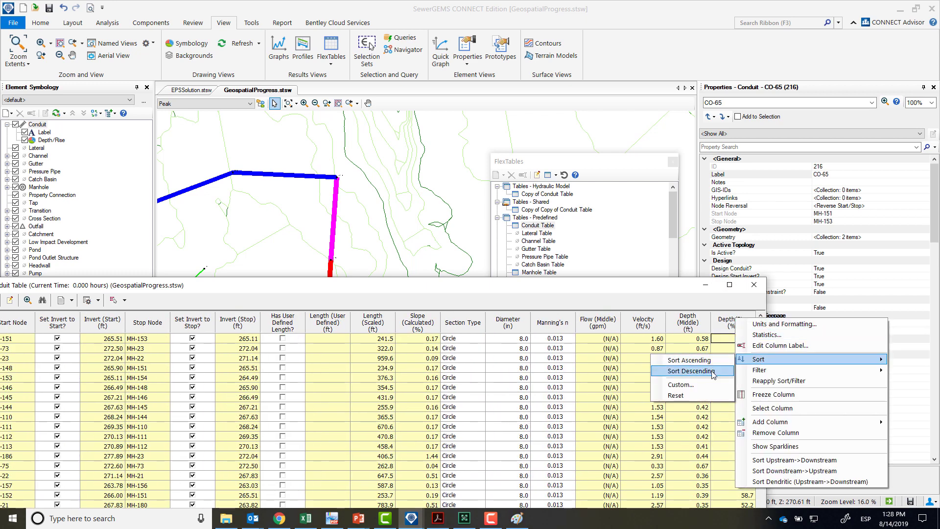
pyautogui.click(714, 372)
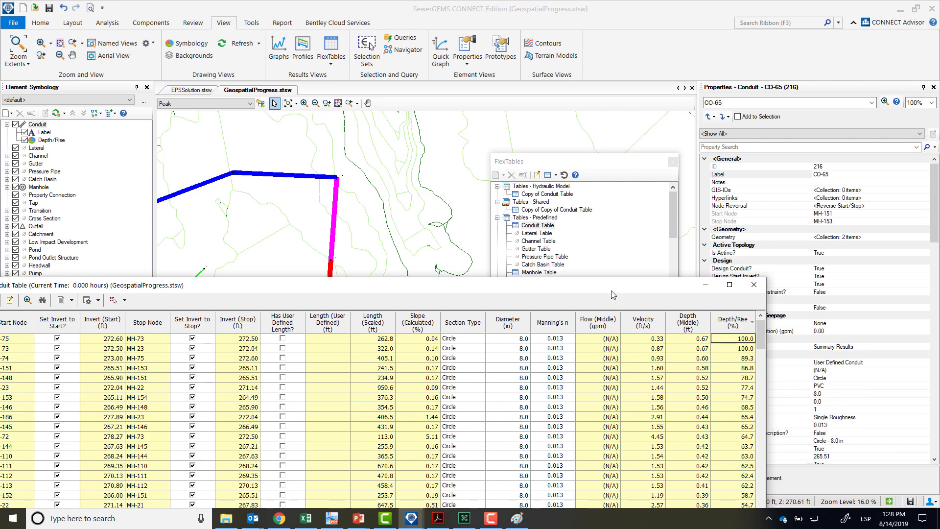
pyautogui.moveTo(613, 294); pyautogui.dragTo(794, 335)
# Step: Zoom to conduits CO-36 and CO-13, revealing CO-13's properties (ID 247, MH-73 to MH-23)
pyautogui.click(160, 380)
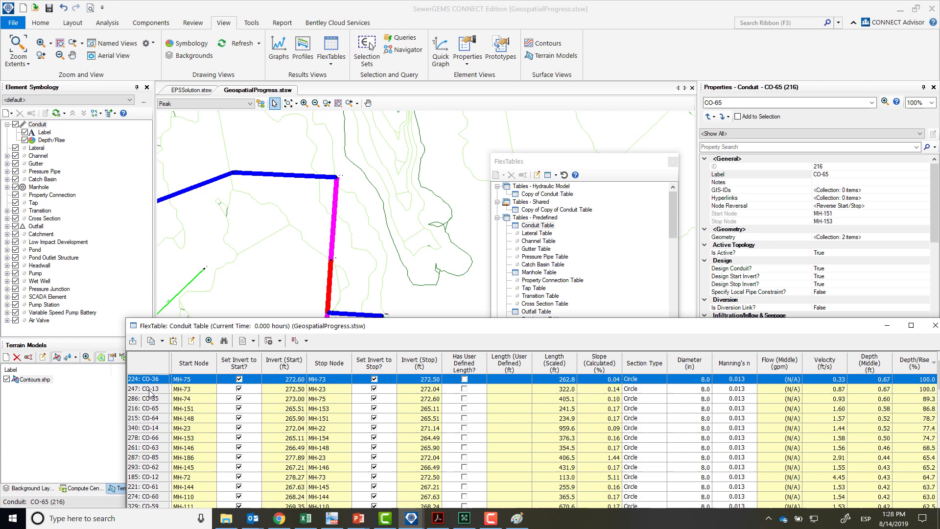
pyautogui.click(209, 341)
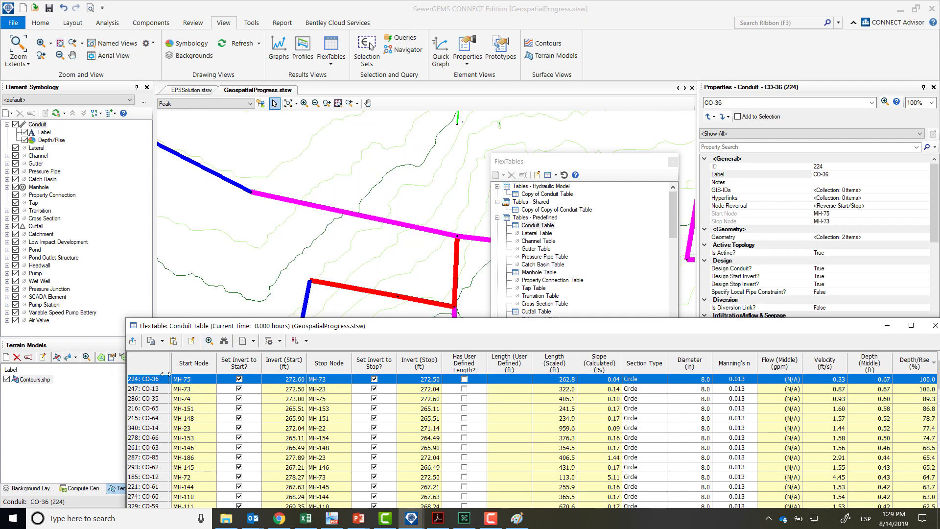
pyautogui.click(150, 390)
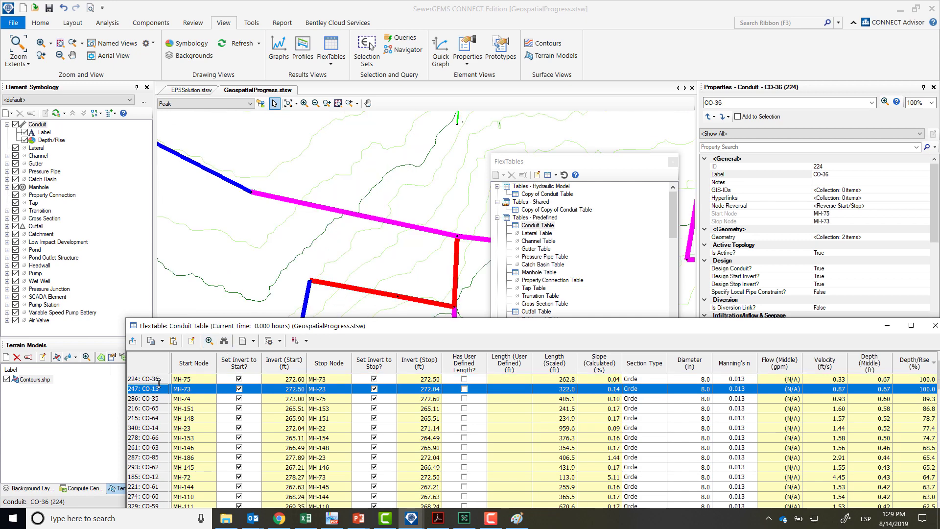
pyautogui.click(209, 341)
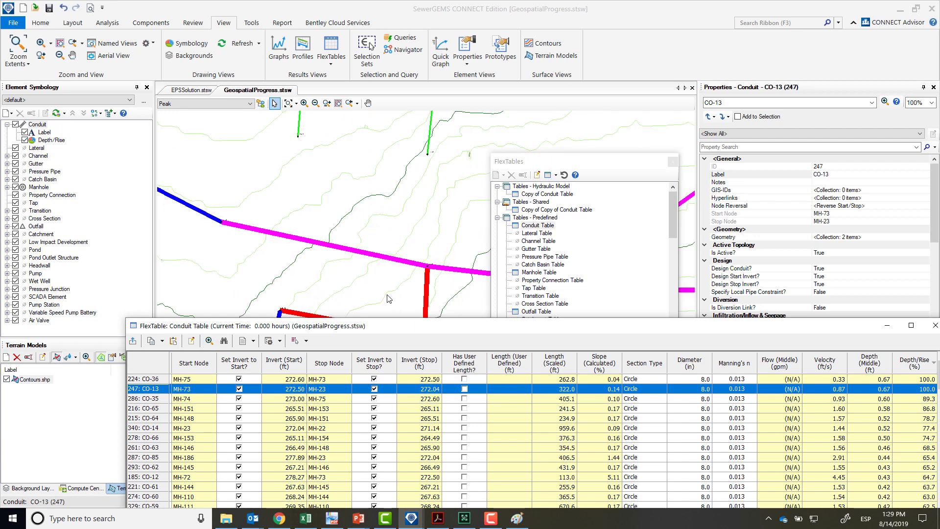
pyautogui.moveTo(426, 328); pyautogui.dragTo(141, 327)
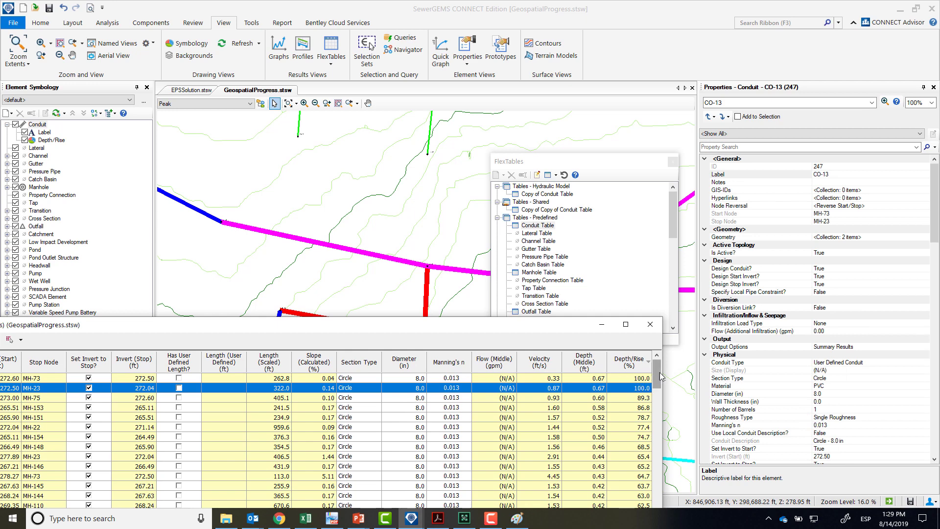
# Step: Close the conduit table and show conduit CO-35's properties
pyautogui.click(650, 325)
pyautogui.scroll(-3, 413, 230)
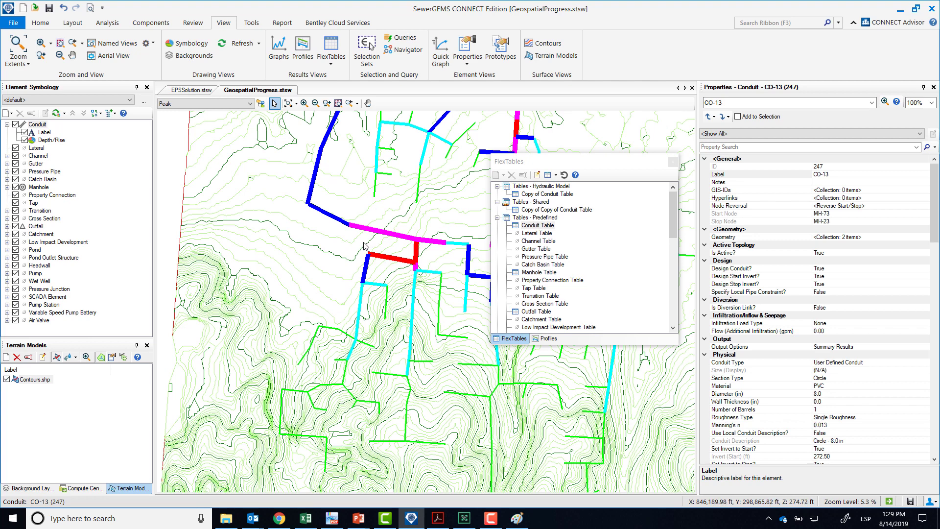
pyautogui.scroll(4, 390, 263)
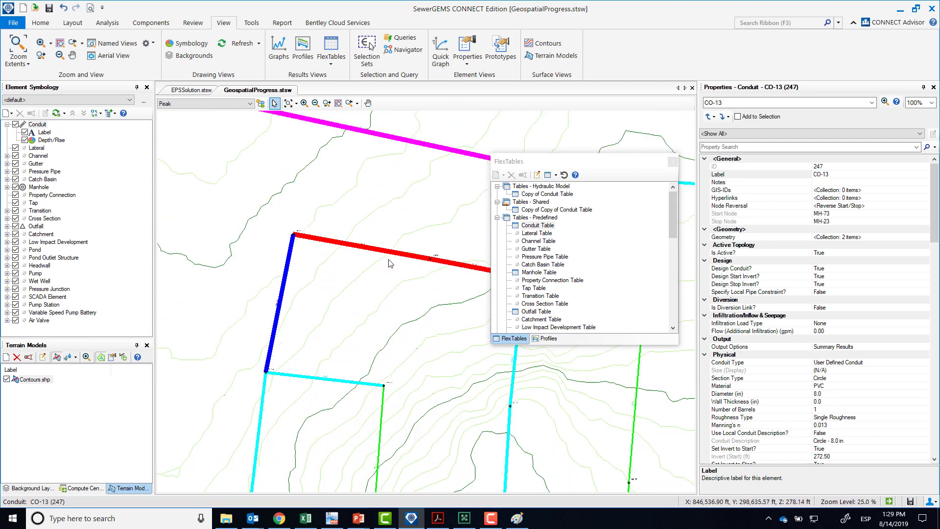
pyautogui.click(417, 260)
# Step: Check the workshop answers PDF, then select conduit CO-36 (ID 224, MH-75 to MH-73)
pyautogui.hotkey('alt', 'Tab')
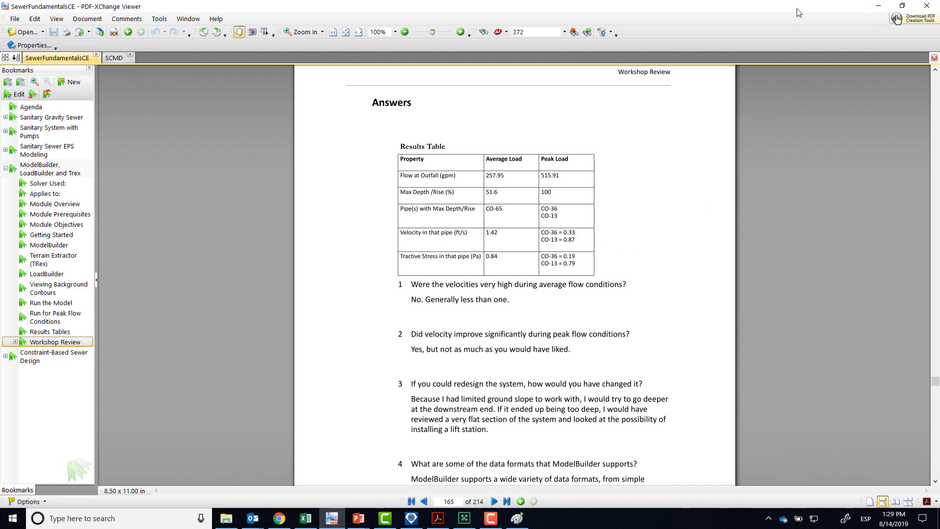
pyautogui.moveTo(797, 9); pyautogui.dragTo(0, 10)
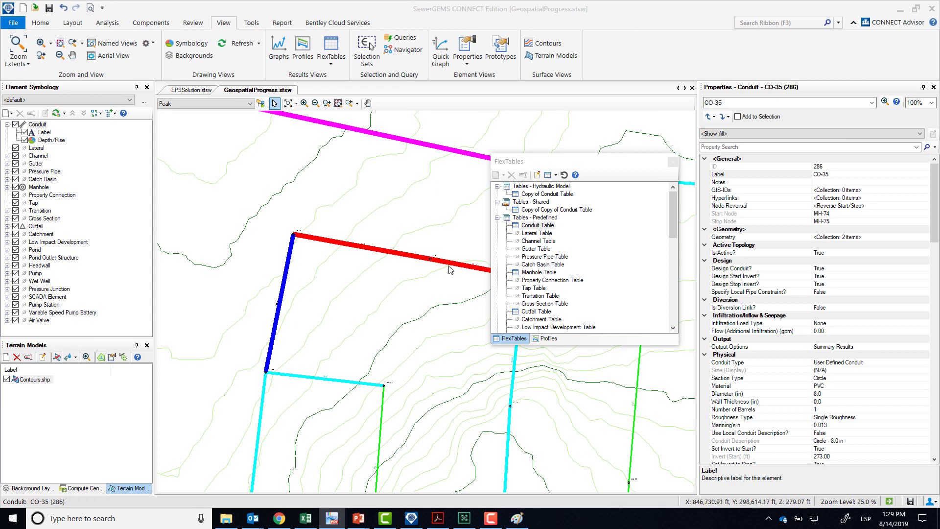
pyautogui.click(382, 255)
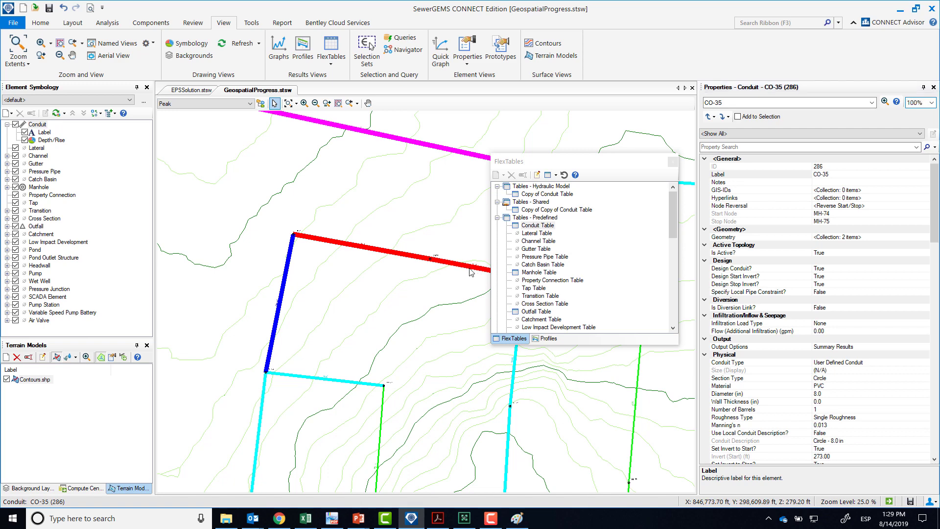
# Step: Filter CO-36's properties with 'vel' to show velocity results of 0.33 ft/s
pyautogui.click(766, 146)
pyautogui.write('vel')
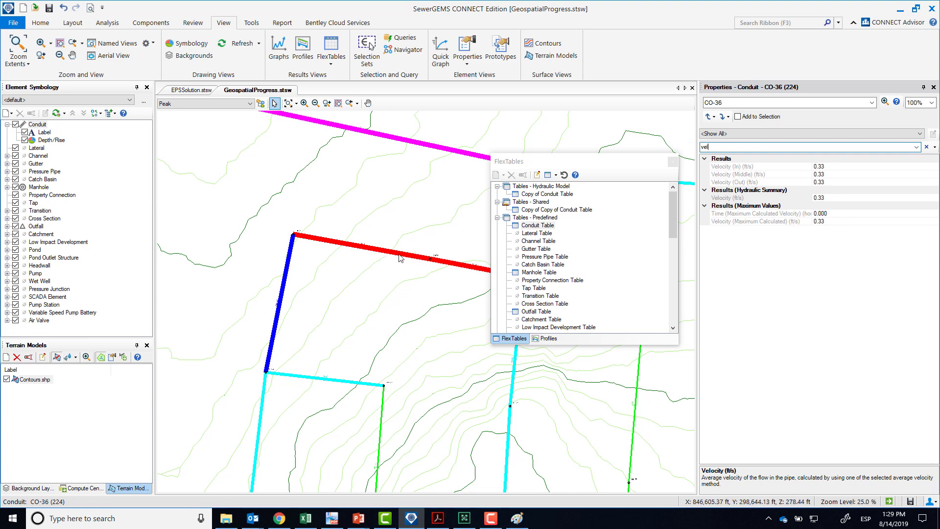
pyautogui.moveTo(417, 269); pyautogui.dragTo(290, 283)
pyautogui.scroll(-2, 290, 283)
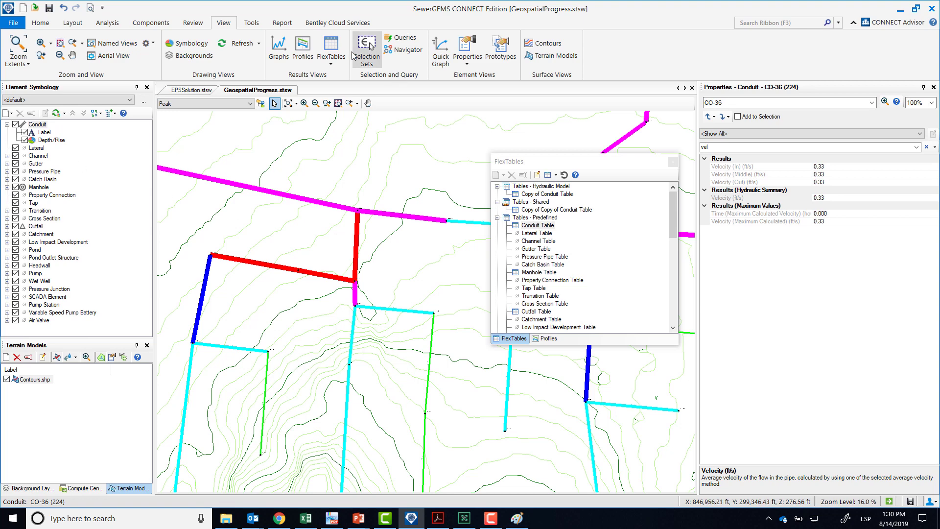
# Step: Highlight Profile - 3's conduits, open its elevation graph for review, then close it
pyautogui.click(303, 48)
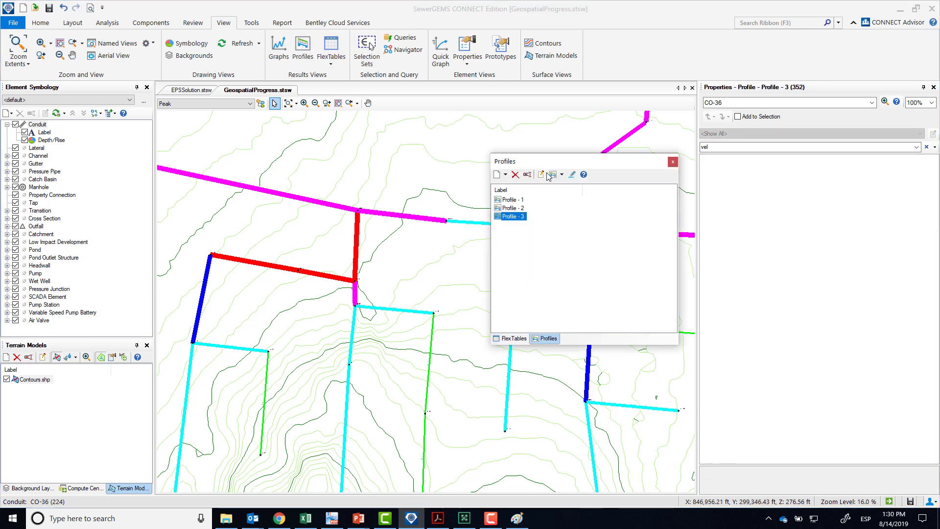
pyautogui.click(573, 175)
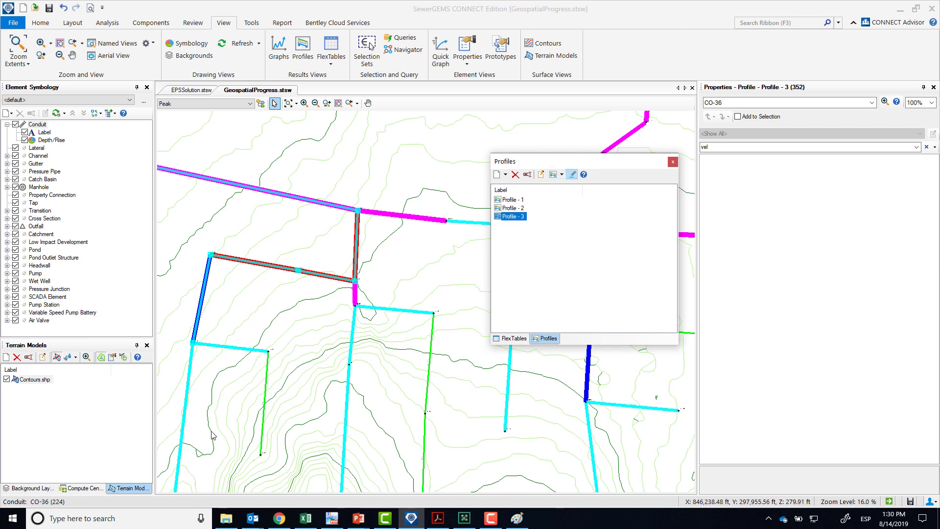
pyautogui.moveTo(286, 380); pyautogui.dragTo(323, 360)
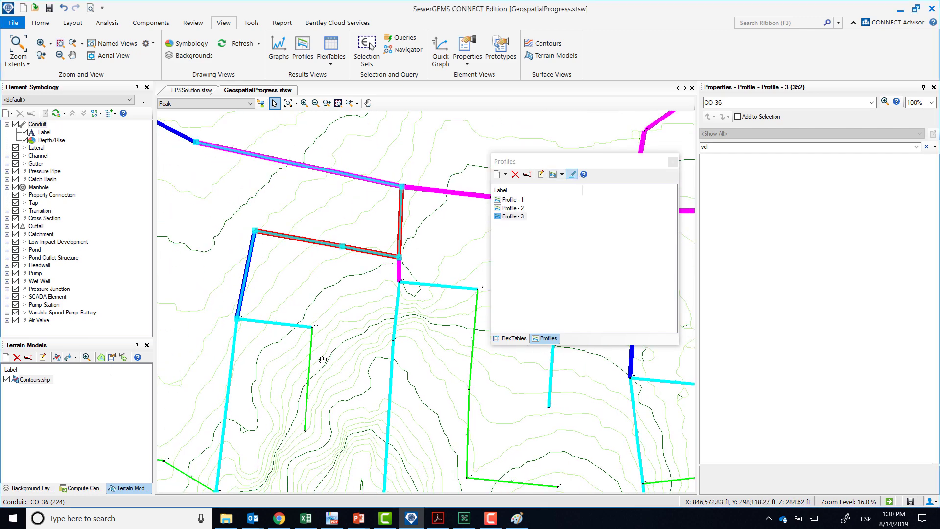
pyautogui.click(507, 217)
pyautogui.doubleClick(508, 217)
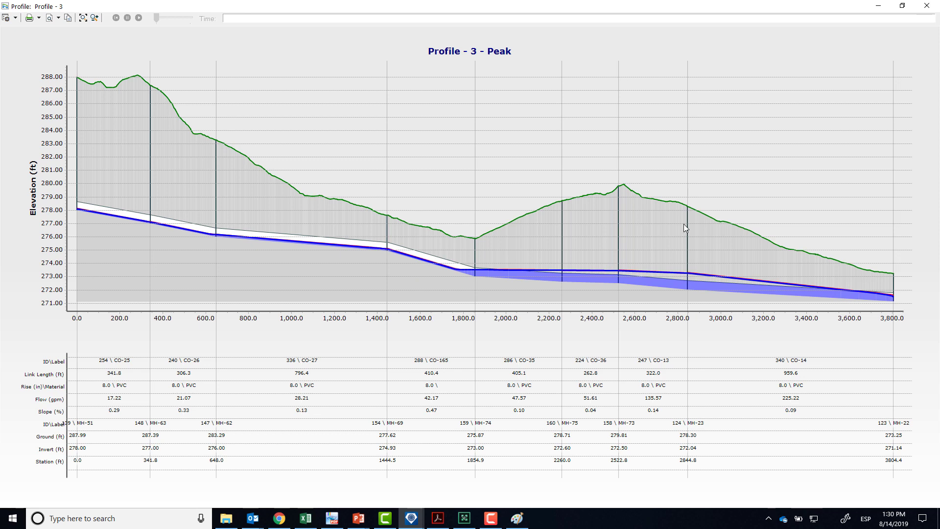
pyautogui.click(926, 7)
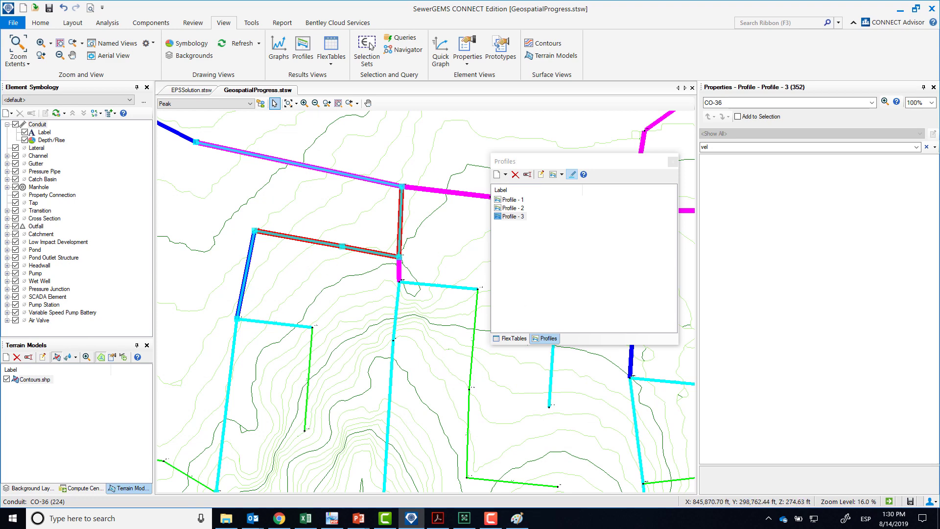
# Step: After checking the PDF, filter CO-36's properties by 'trac' to show 0.188 Pa calculated tractive stress
pyautogui.click(332, 518)
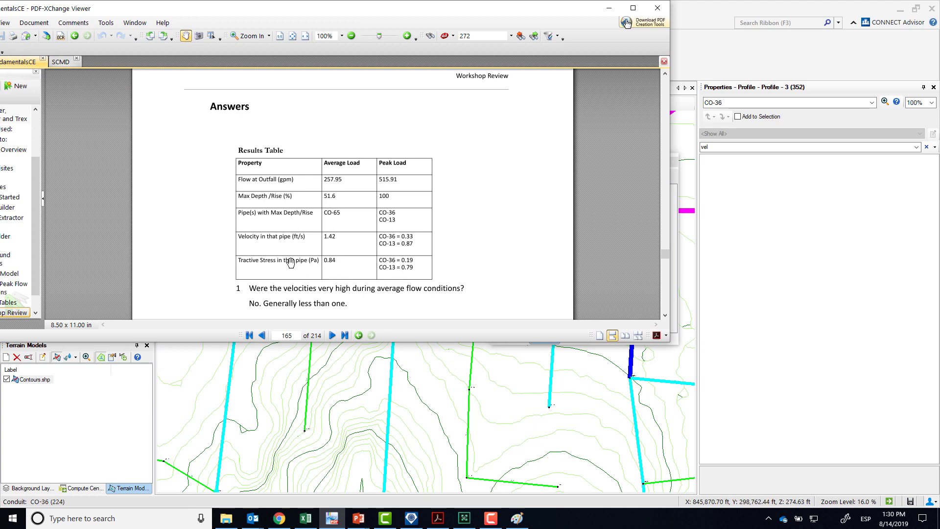
pyautogui.click(608, 7)
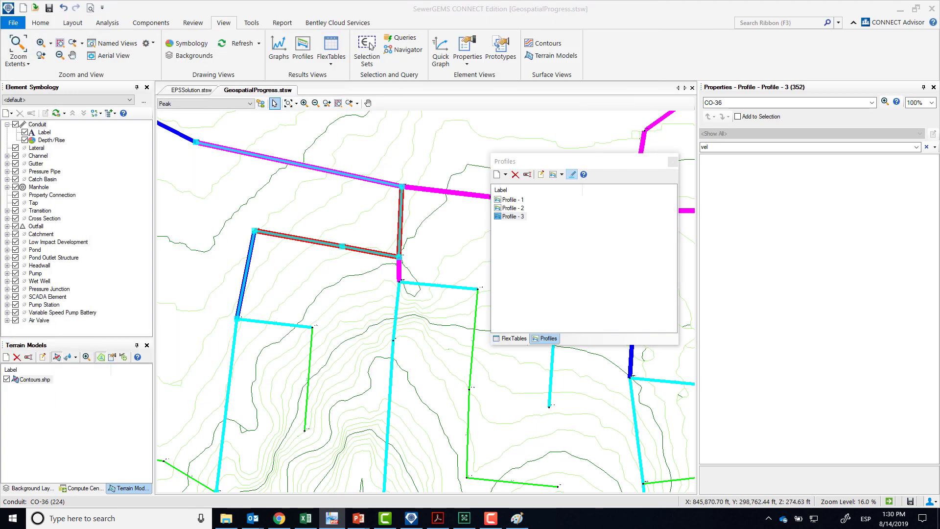
pyautogui.click(368, 254)
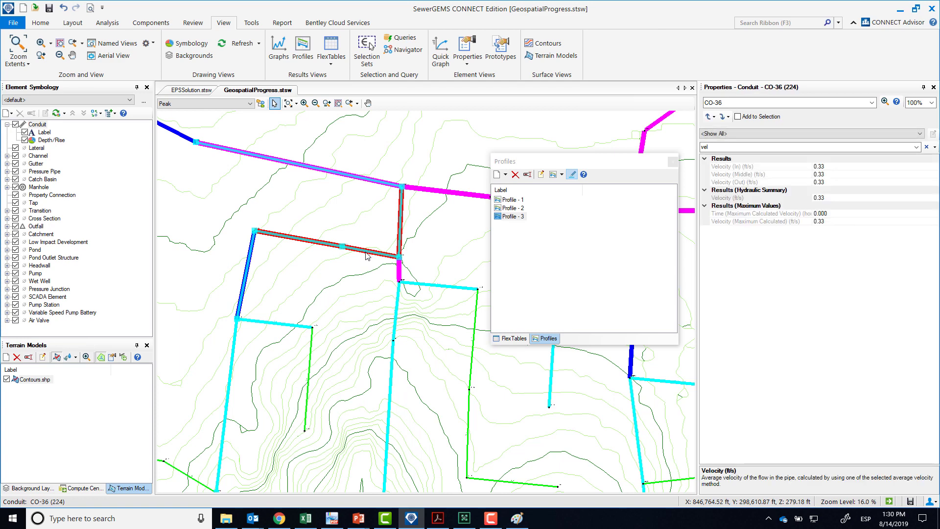
pyautogui.doubleClick(739, 147)
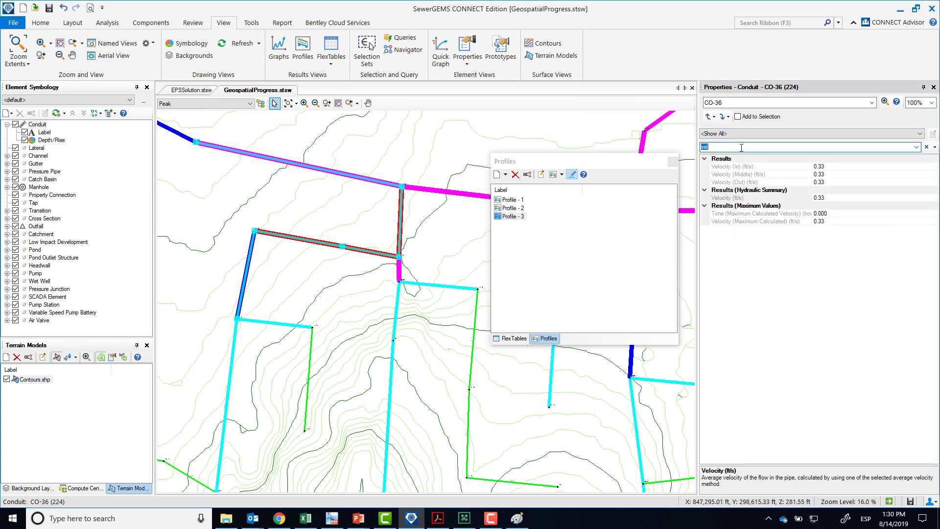
pyautogui.write('trac')
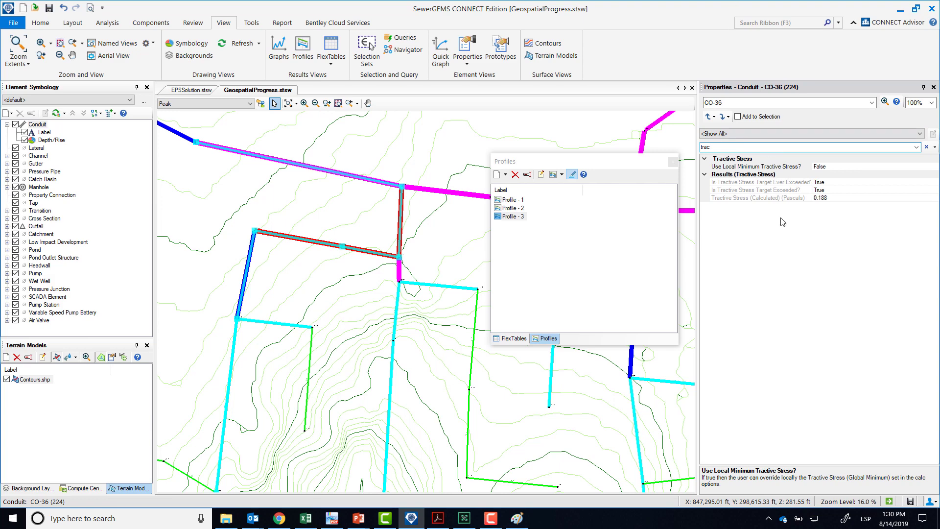
pyautogui.click(832, 199)
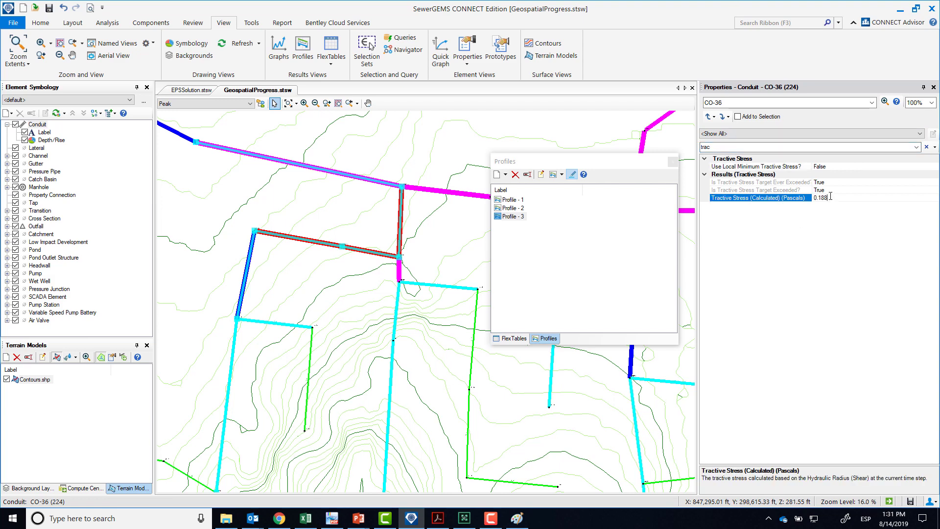
# Step: Close the profiles list and reopen the Conduit Table against the left edge
pyautogui.click(674, 164)
pyautogui.click(673, 164)
pyautogui.click(331, 49)
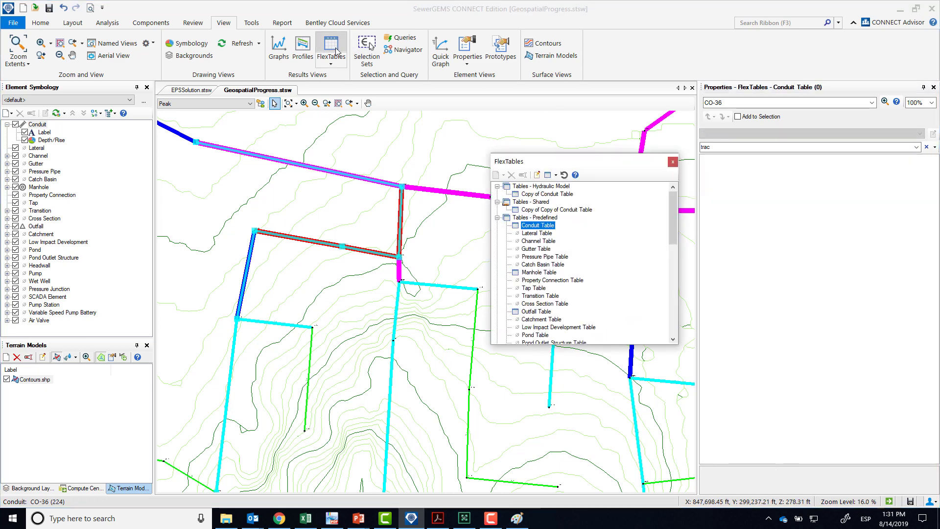
pyautogui.doubleClick(546, 226)
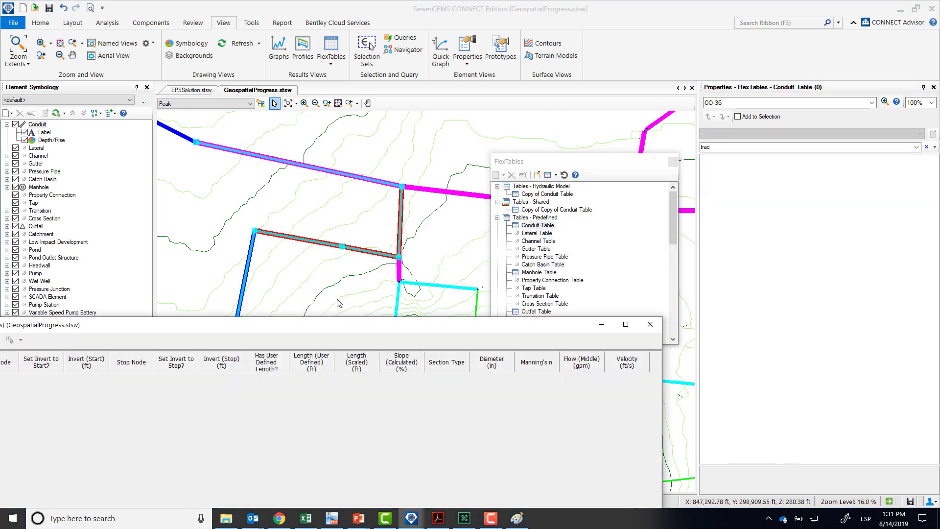
pyautogui.moveTo(341, 333); pyautogui.dragTo(400, 152)
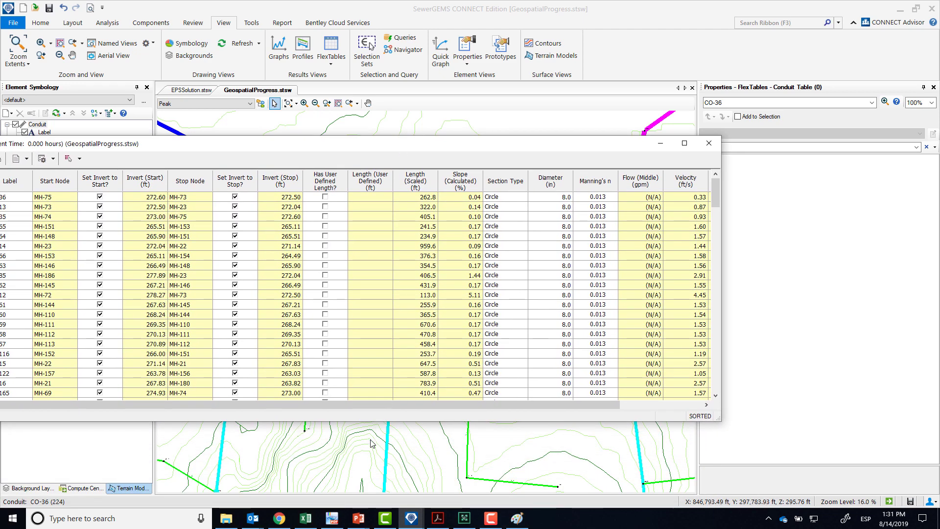
pyautogui.moveTo(546, 405); pyautogui.dragTo(639, 395)
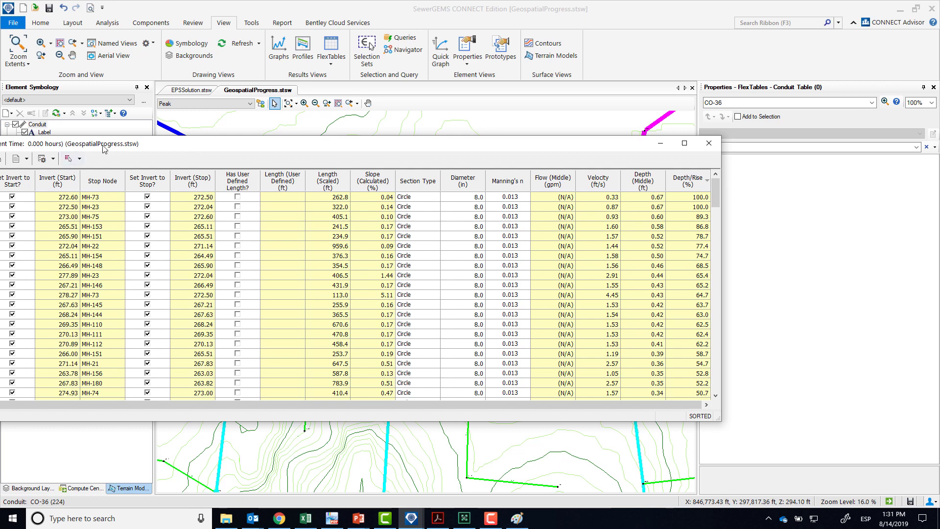
pyautogui.moveTo(135, 143); pyautogui.dragTo(288, 129)
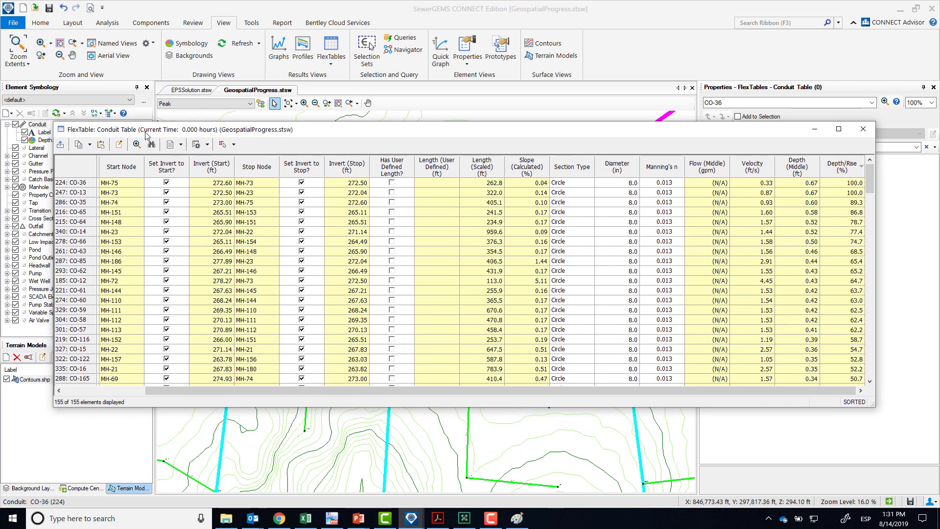
# Step: Add the Tractive Stress (Calculated) column to the Conduit Table
pyautogui.click(119, 144)
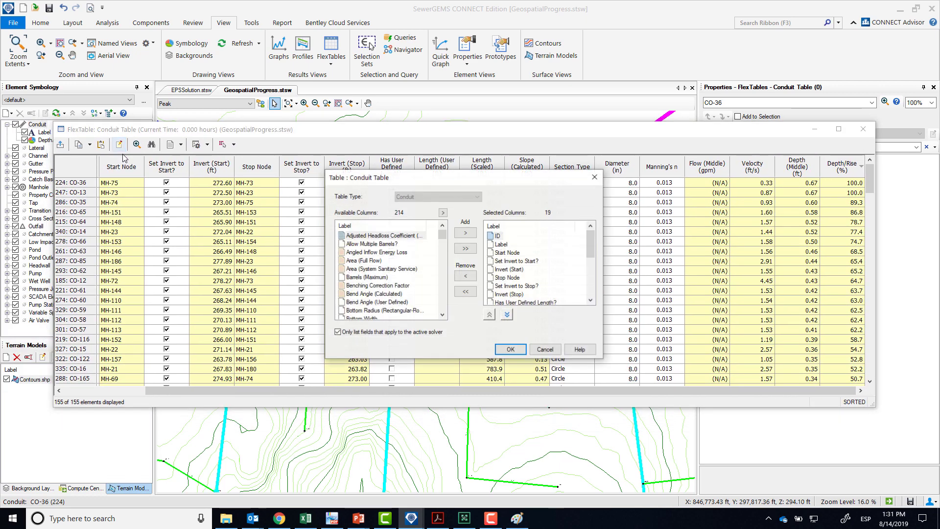
pyautogui.click(398, 253)
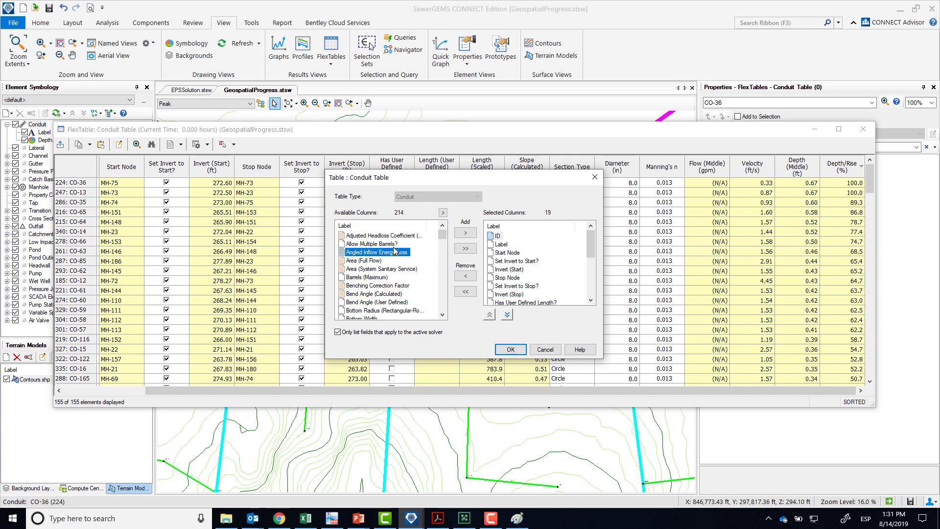
pyautogui.press('t')
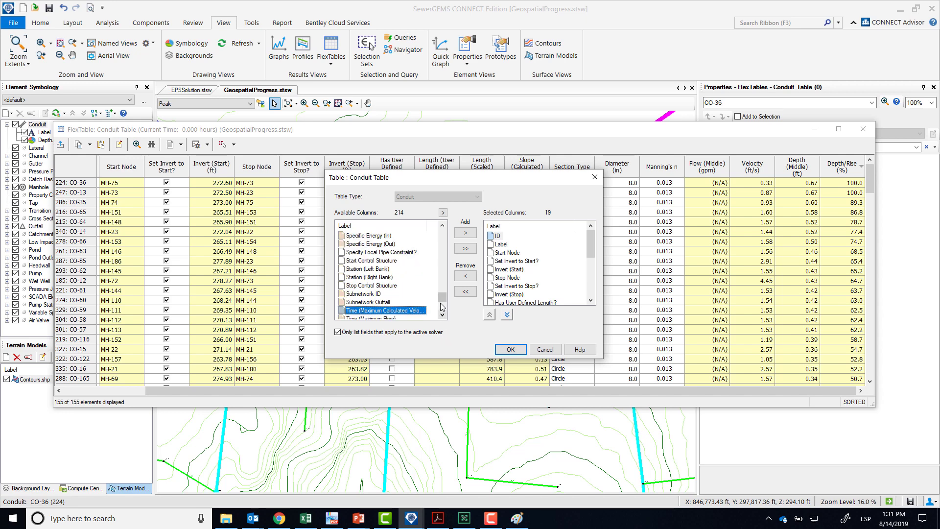
pyautogui.moveTo(443, 297); pyautogui.dragTo(443, 303)
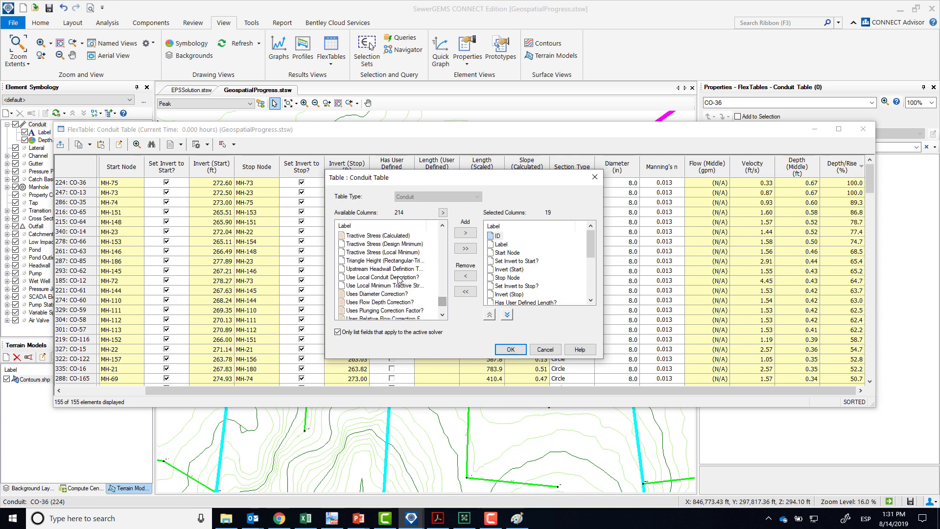
pyautogui.doubleClick(397, 235)
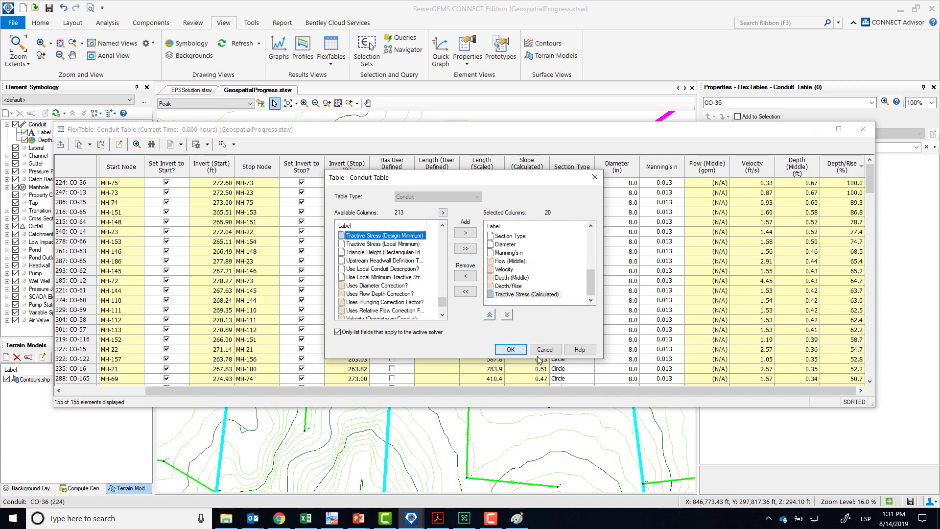
pyautogui.click(511, 349)
# Step: Widen and scroll the table to compare tractive stress with velocity, CO-36 at 0.188 Pa
pyautogui.moveTo(509, 391); pyautogui.dragTo(736, 383)
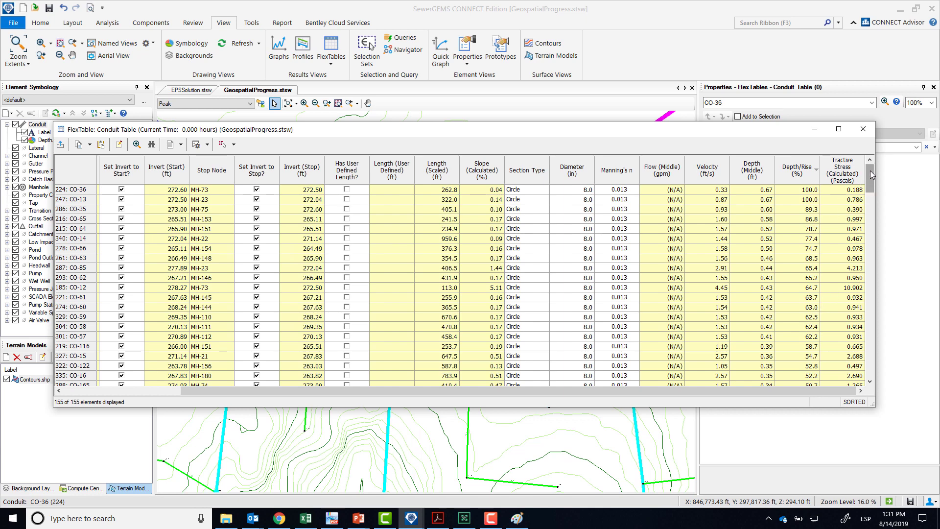
pyautogui.scroll(-20, 871, 173)
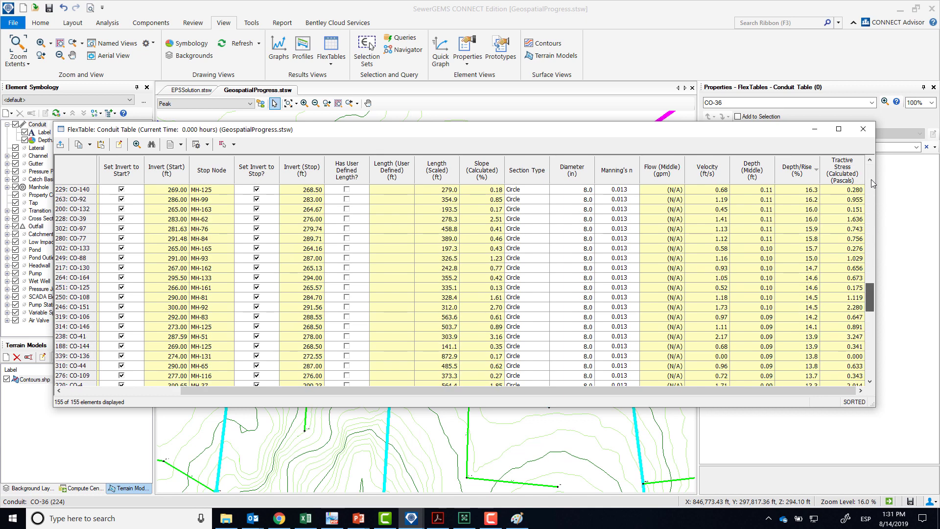
pyautogui.scroll(20, 873, 179)
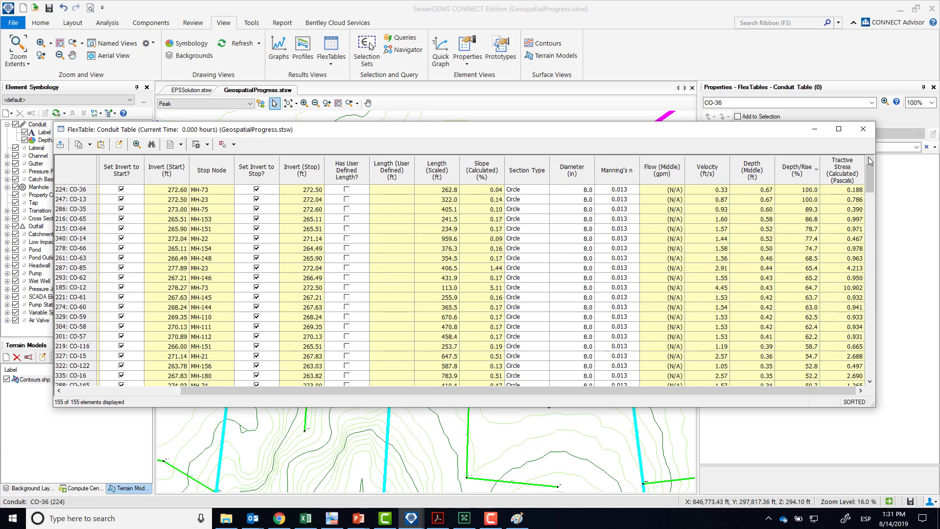
# Step: Close the conduit table and make Base the active scenario, CO-36 dropping to 0.142 Pa
pyautogui.click(863, 131)
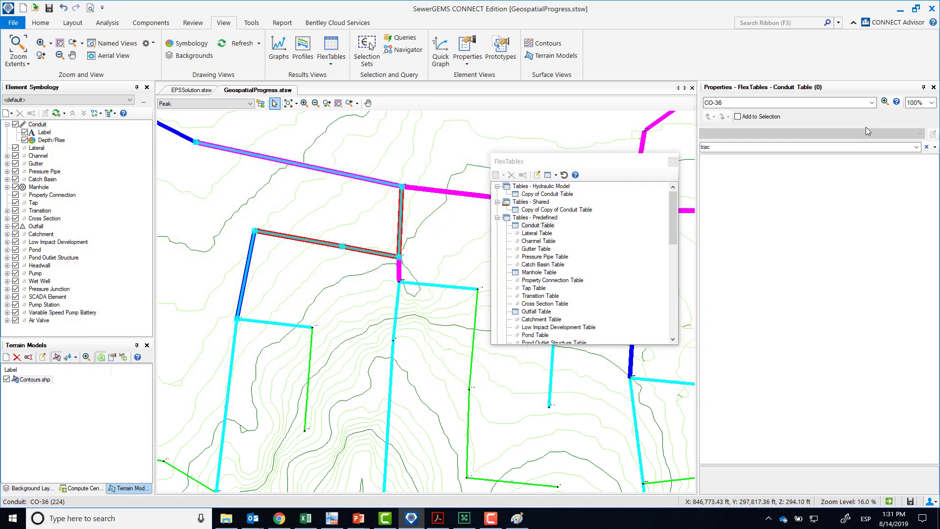
pyautogui.click(673, 162)
pyautogui.hotkey('alt', 'Tab')
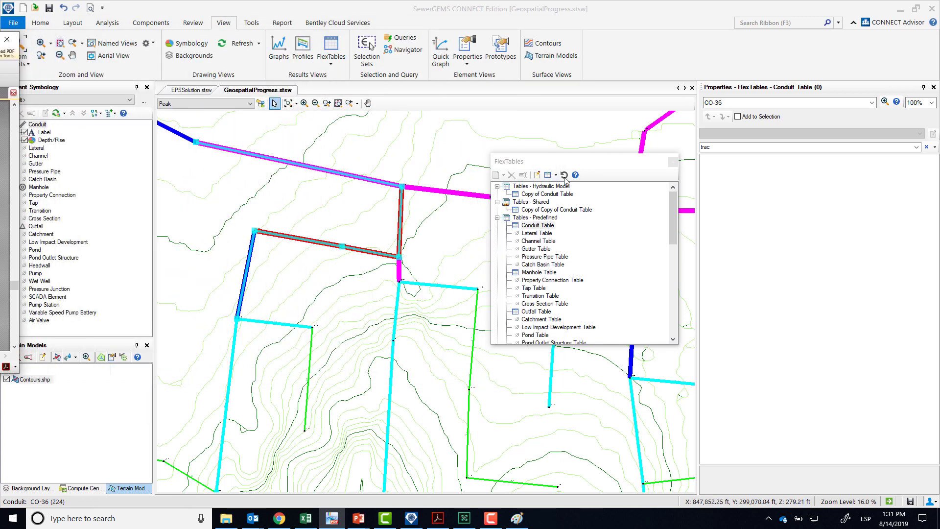
pyautogui.click(202, 104)
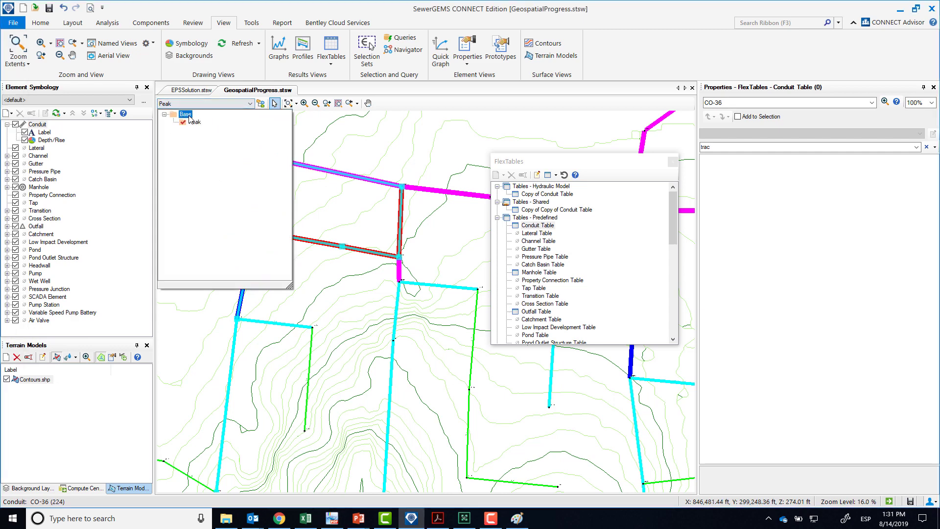
pyautogui.click(191, 121)
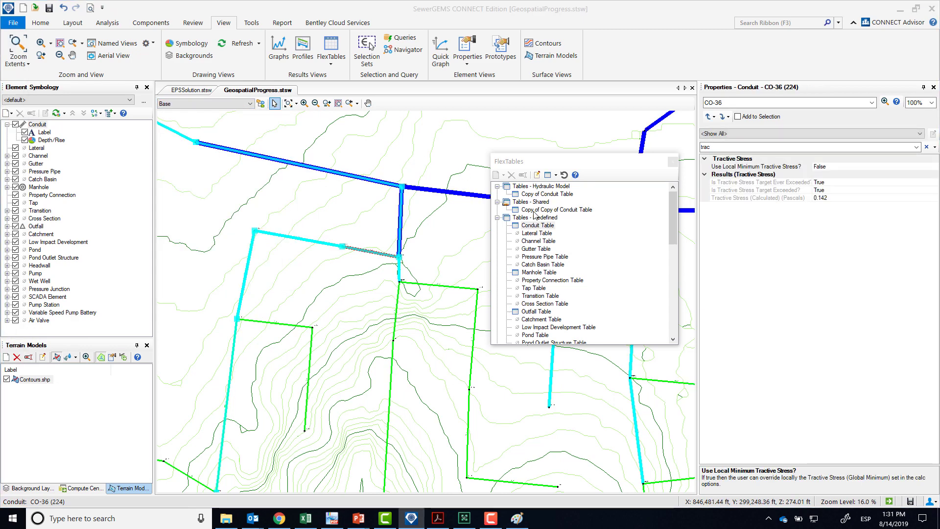
# Step: Reopen the Conduit Table and read Velocity statistics: mean 0.97 ft/s, maximum 3.73 ft/s
pyautogui.doubleClick(532, 225)
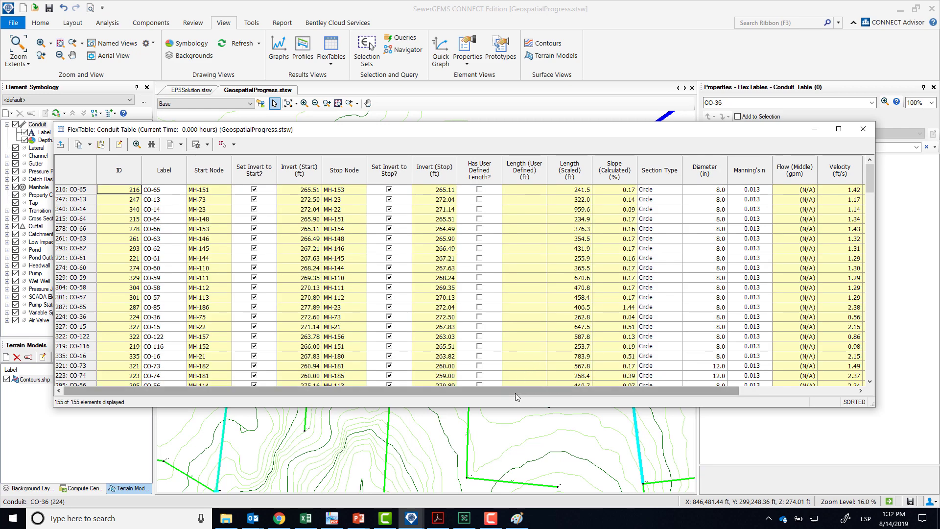
pyautogui.moveTo(516, 391); pyautogui.dragTo(772, 396)
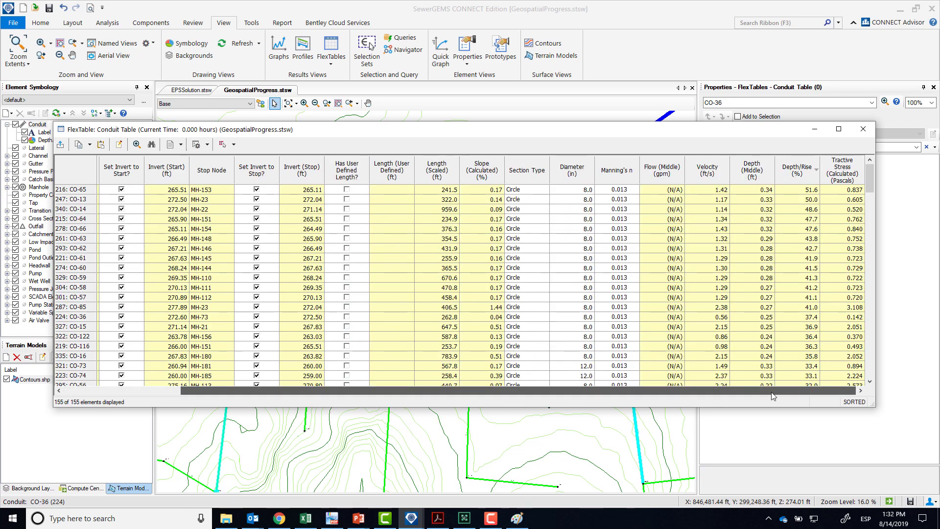
pyautogui.rightClick(713, 171)
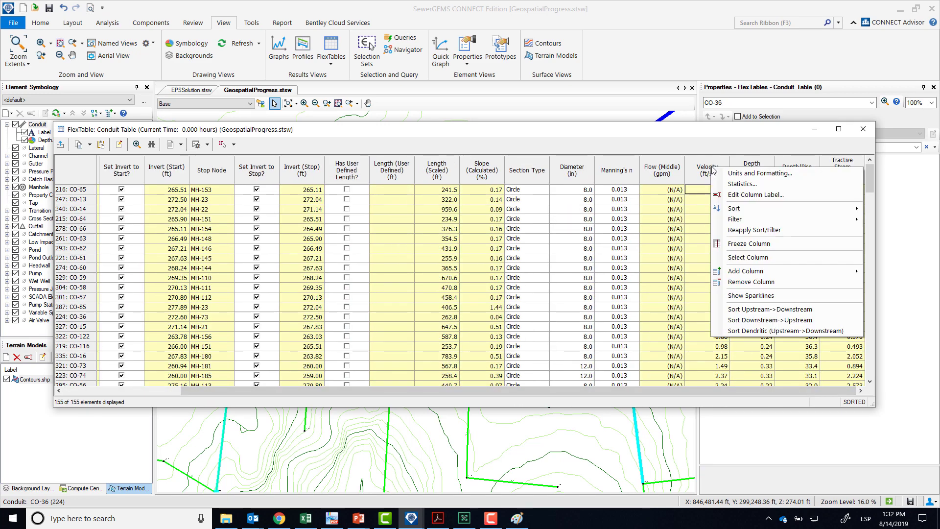
pyautogui.click(742, 185)
pyautogui.doubleClick(476, 222)
pyautogui.doubleClick(478, 235)
pyautogui.doubleClick(479, 248)
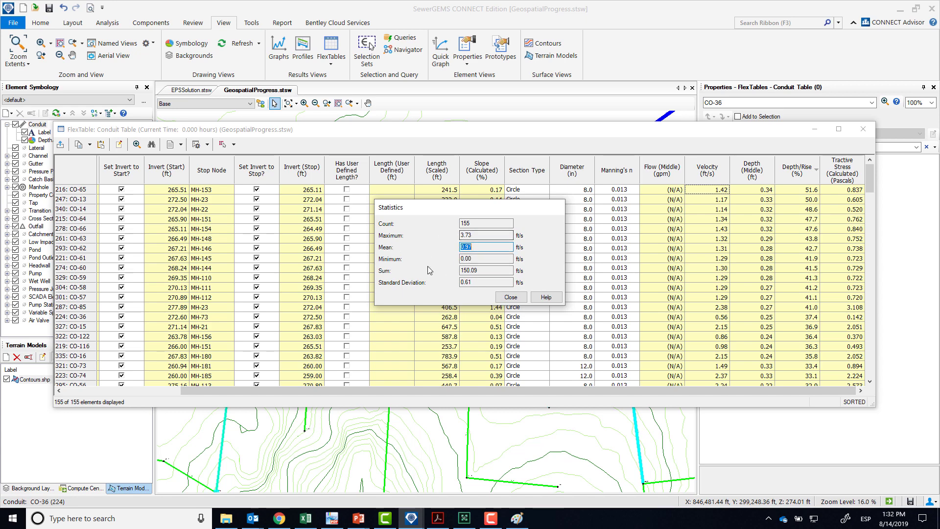
pyautogui.click(511, 298)
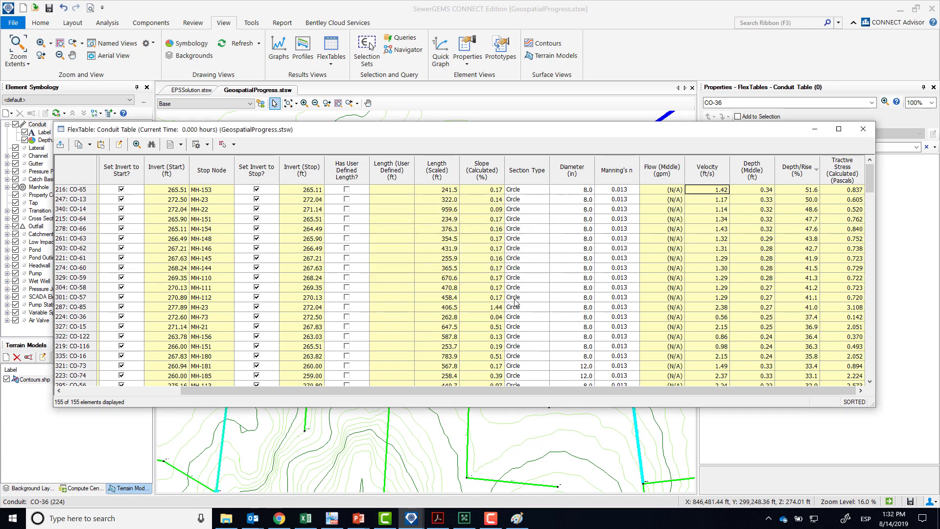
pyautogui.rightClick(704, 176)
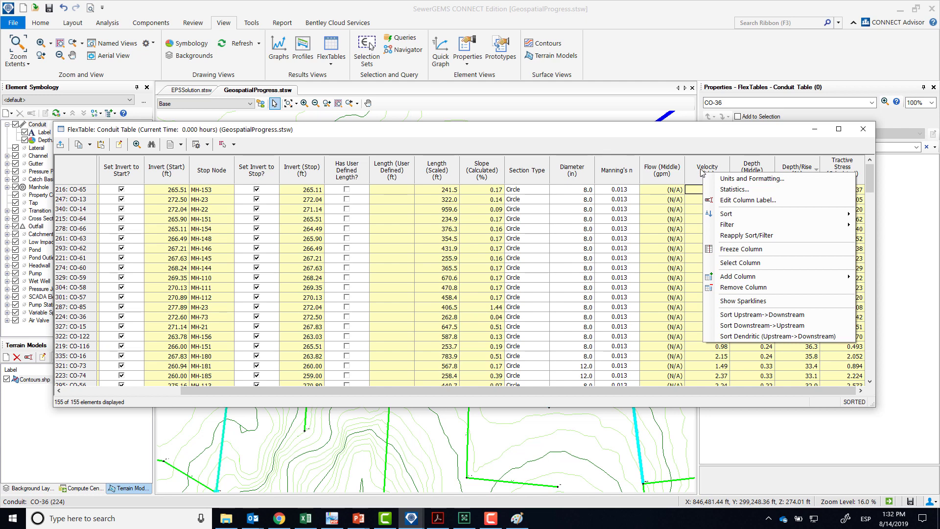
pyautogui.click(763, 302)
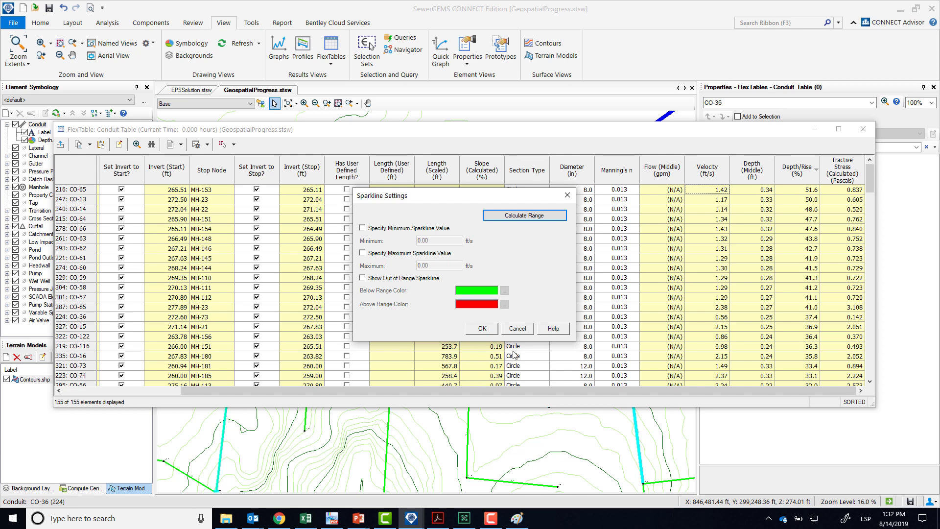
pyautogui.click(520, 329)
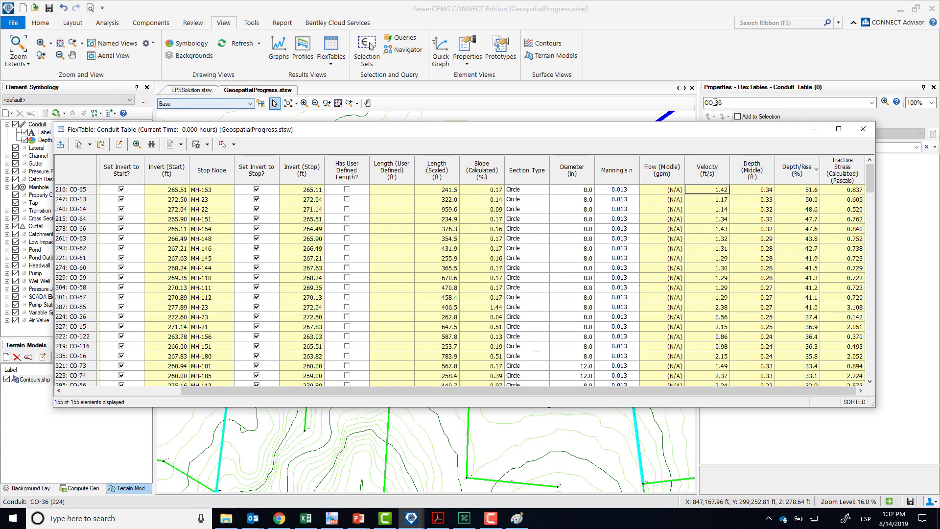
# Step: Turn on Velocity sparklines with the default range in the EPSSolution conduit table
pyautogui.click(863, 129)
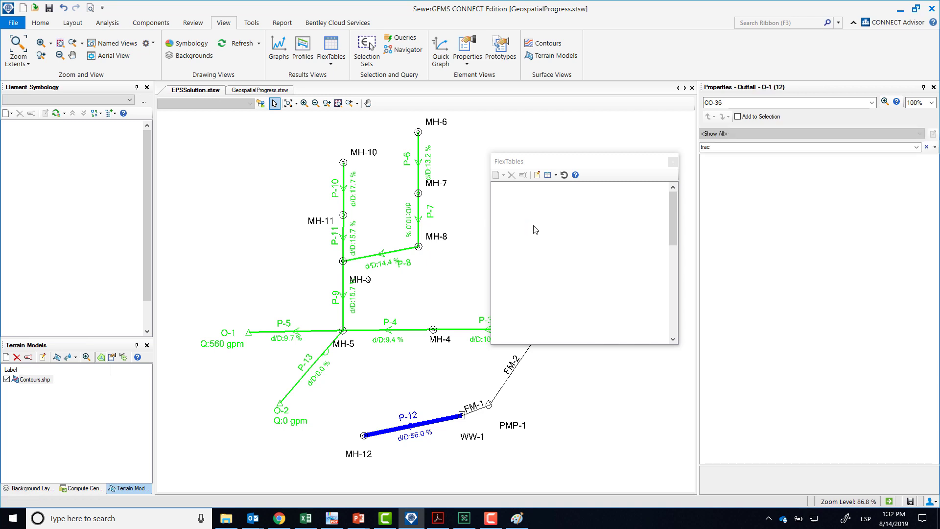
pyautogui.doubleClick(537, 218)
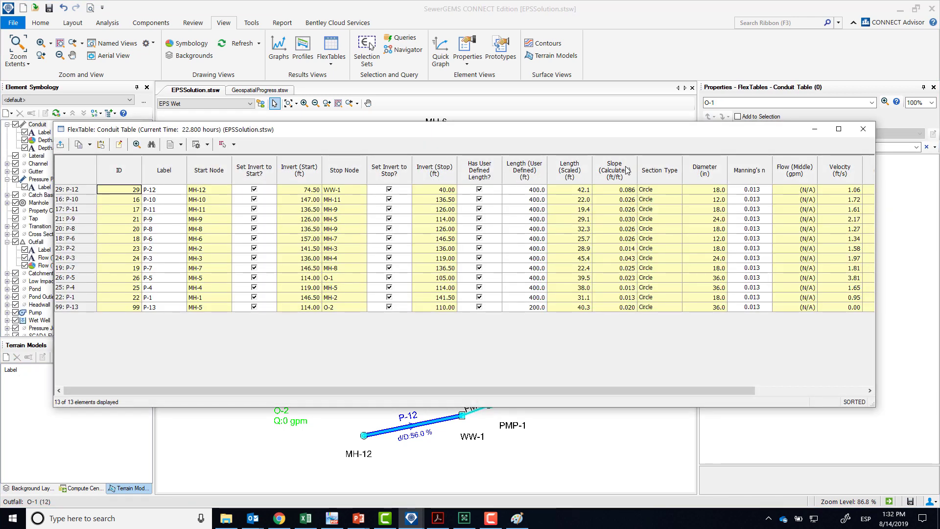
pyautogui.rightClick(840, 174)
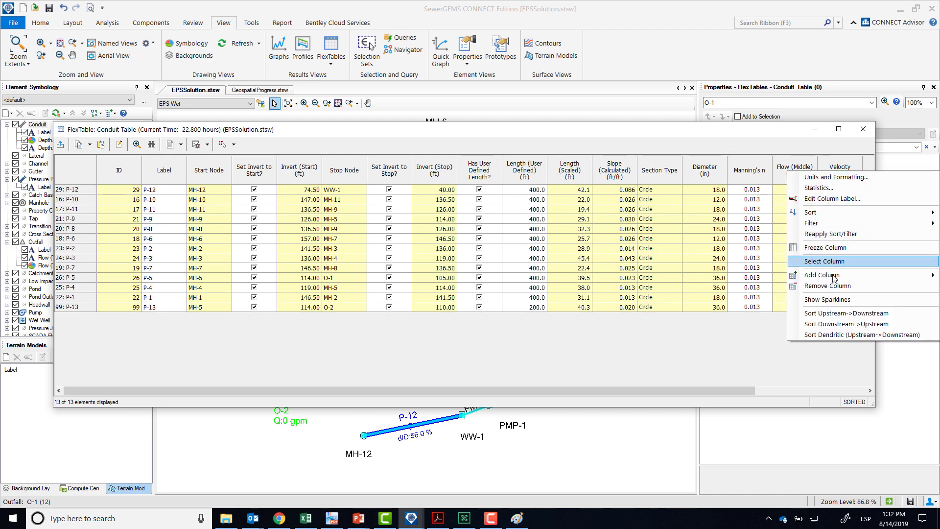
pyautogui.click(841, 300)
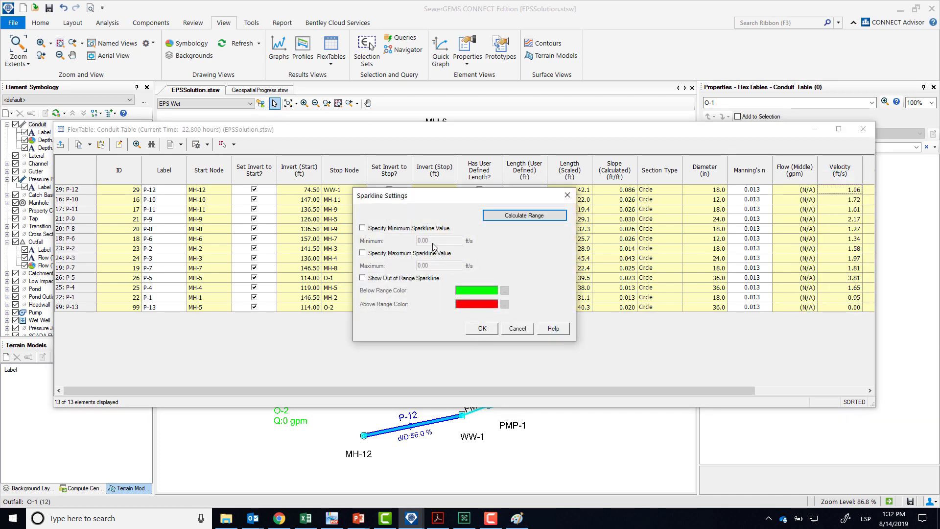
pyautogui.click(481, 328)
pyautogui.moveTo(554, 392); pyautogui.dragTo(788, 385)
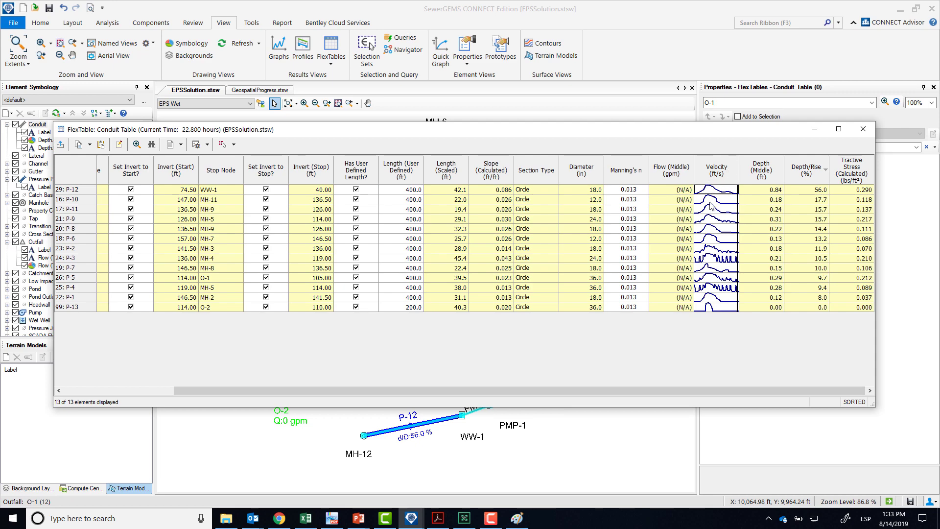
# Step: Close the EPSSolution conduit table and return to the GeospatialProgress model
pyautogui.rightClick(718, 167)
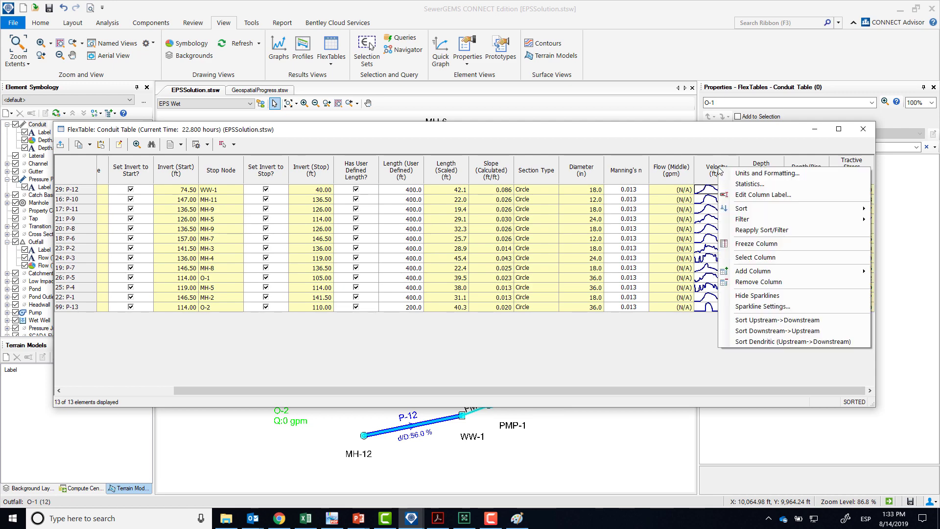
pyautogui.click(863, 129)
pyautogui.click(280, 91)
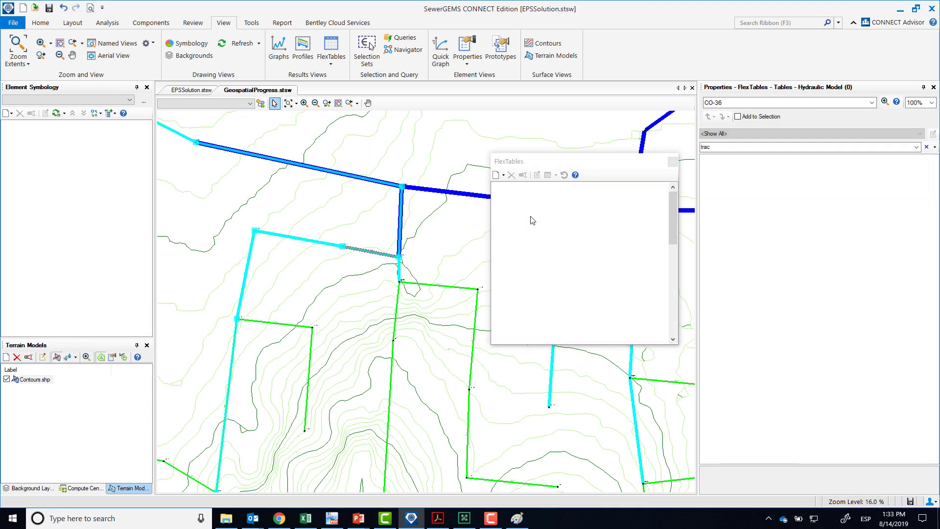
# Step: Sort the GeospatialProgress conduit table by velocity in descending order
pyautogui.doubleClick(537, 227)
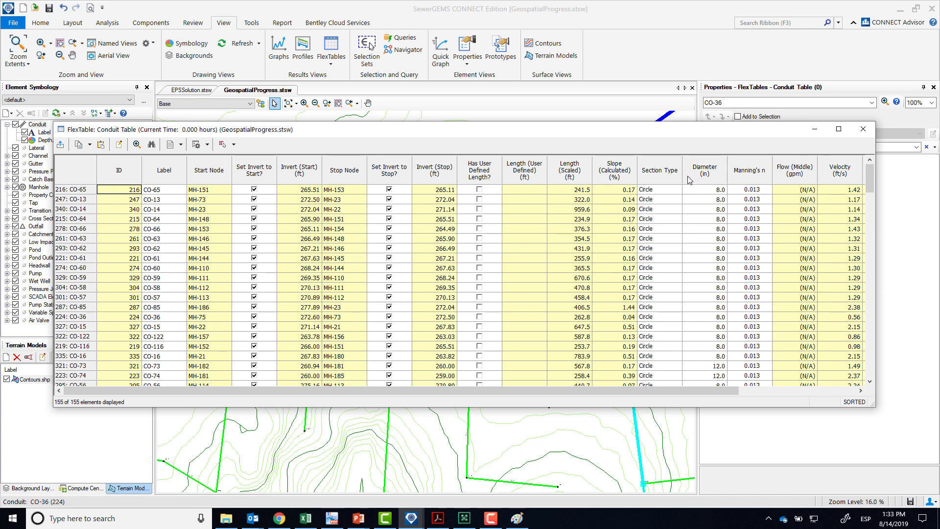
pyautogui.hotkey('alt', 'Tab')
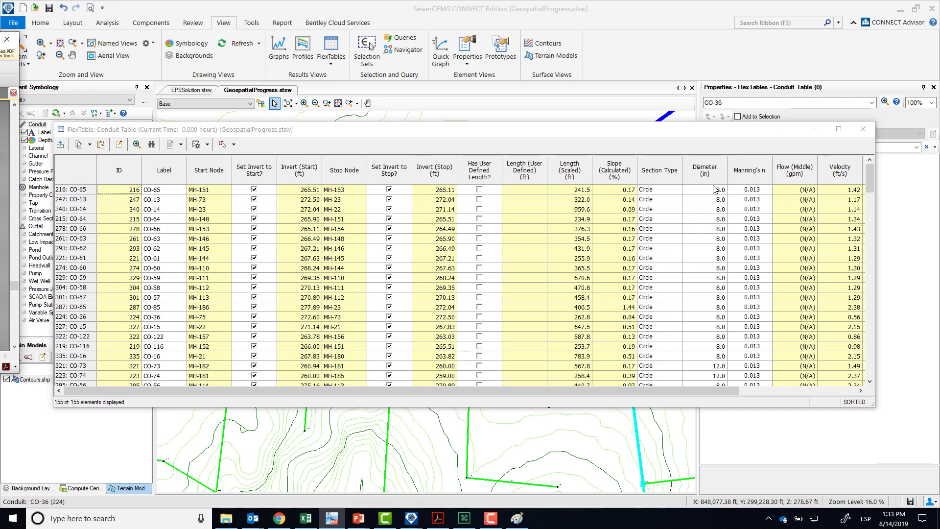
pyautogui.rightClick(860, 170)
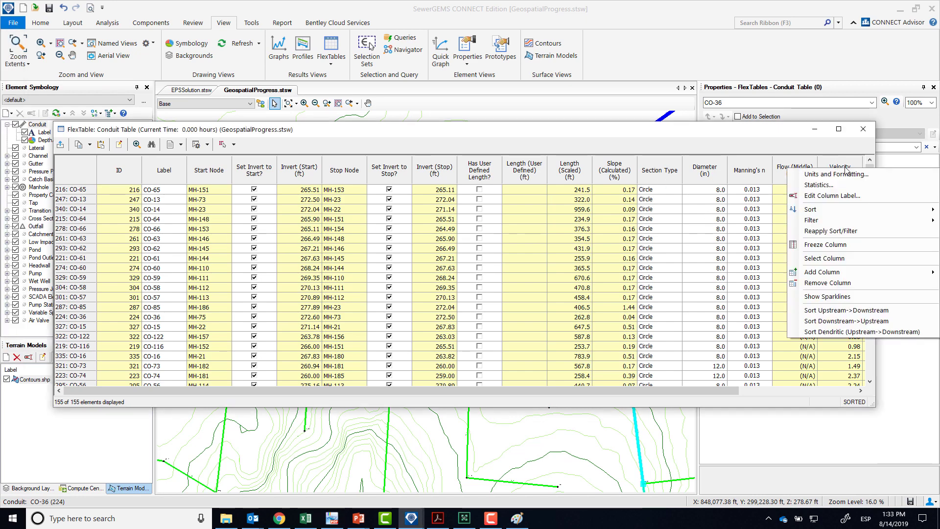
pyautogui.moveTo(840, 213)
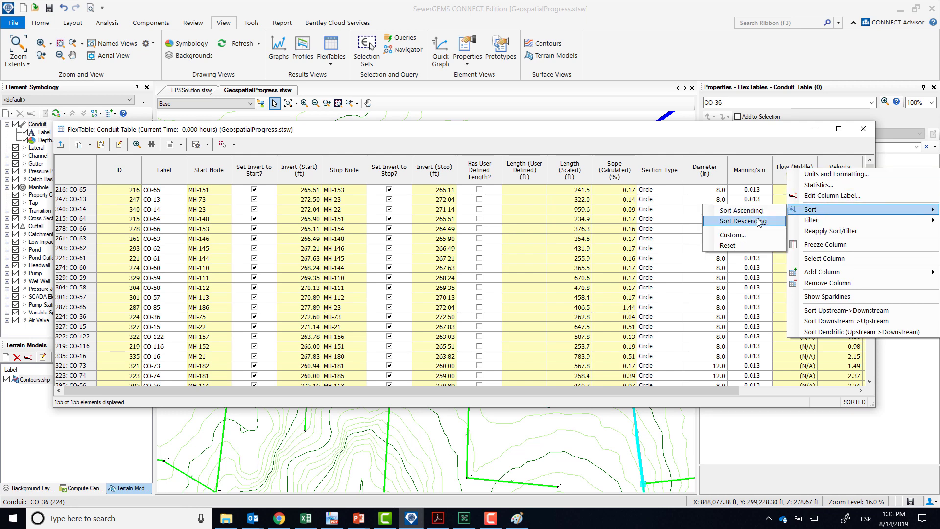
pyautogui.click(758, 222)
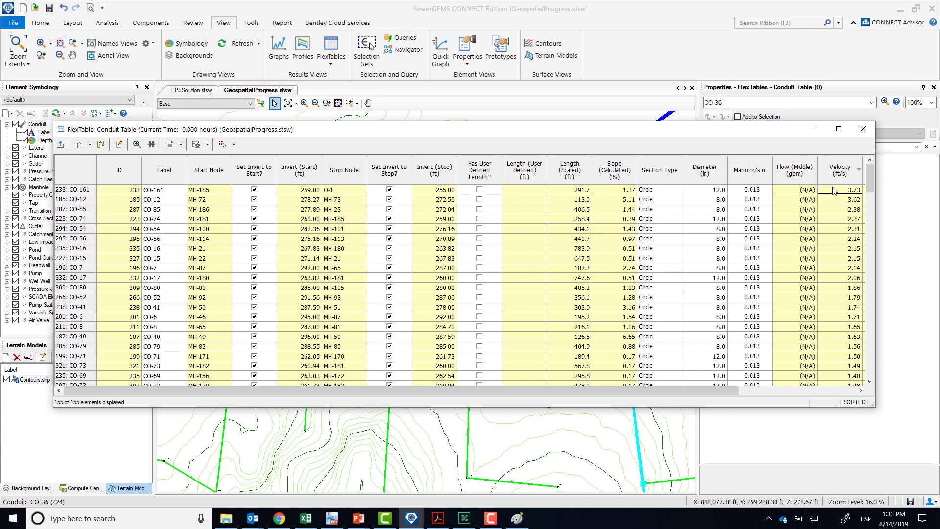
# Step: Select the conduits above 2 ft/s, topping at 3.73 ft/s, then close the table
pyautogui.moveTo(834, 193); pyautogui.dragTo(844, 283)
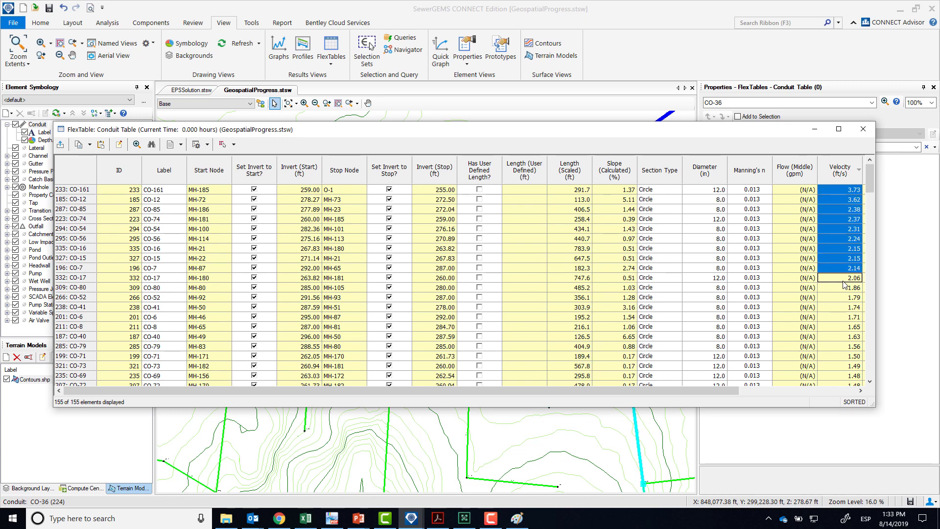
pyautogui.moveTo(872, 175); pyautogui.dragTo(866, 380)
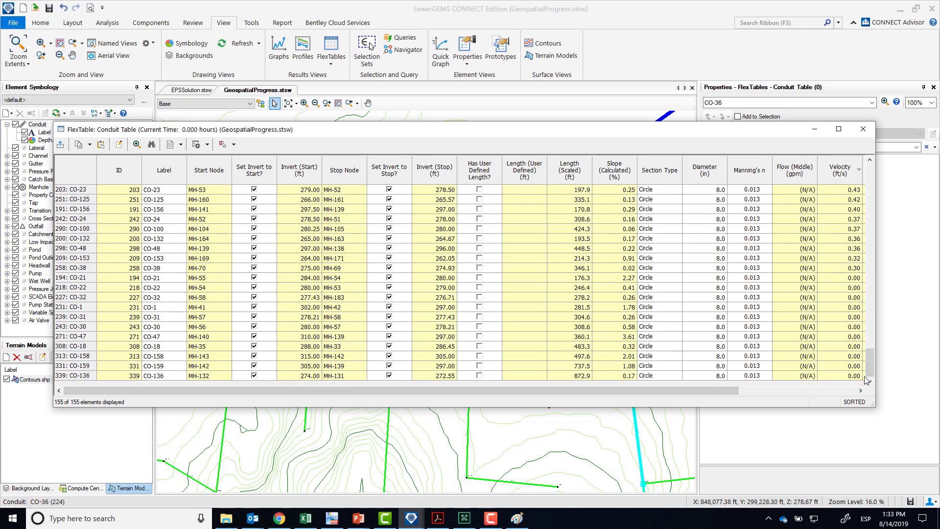
pyautogui.click(861, 131)
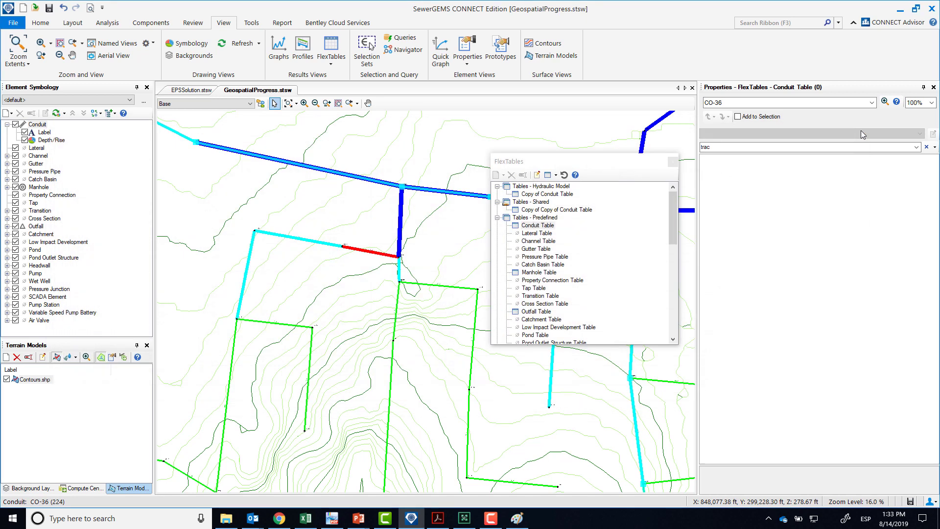
# Step: Close the FlexTables list and switch the model to the Peak scenario
pyautogui.click(673, 163)
pyautogui.click(191, 104)
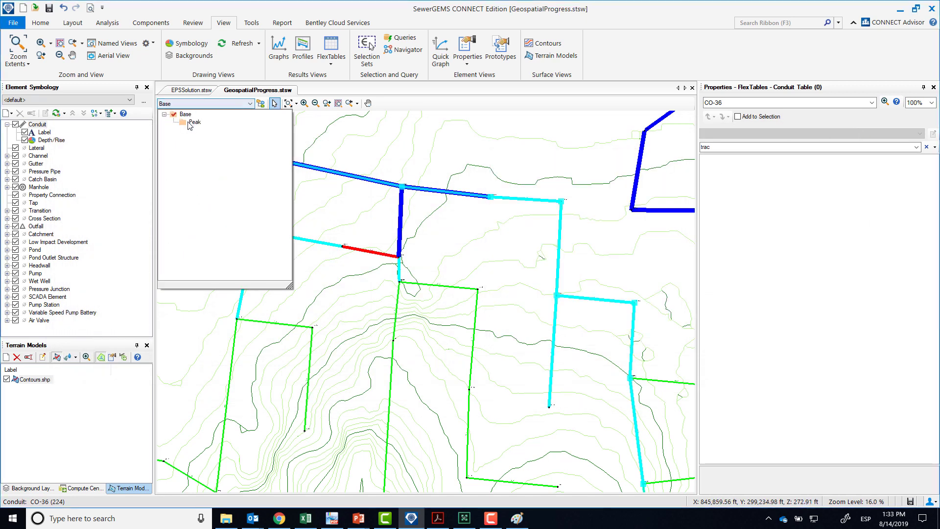
pyautogui.click(191, 123)
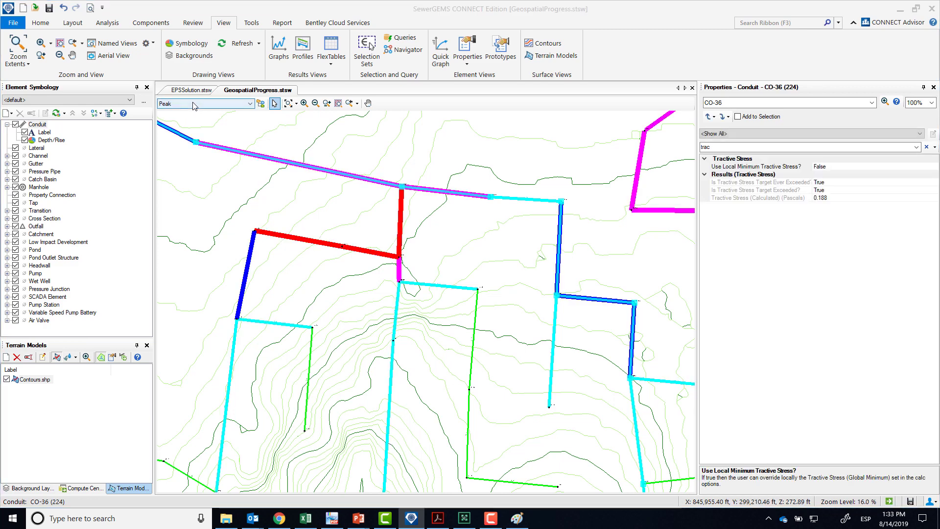
# Step: Reopen the Conduit Table and mark peak velocities from 4.54 down to 2.52 ft/s
pyautogui.click(329, 51)
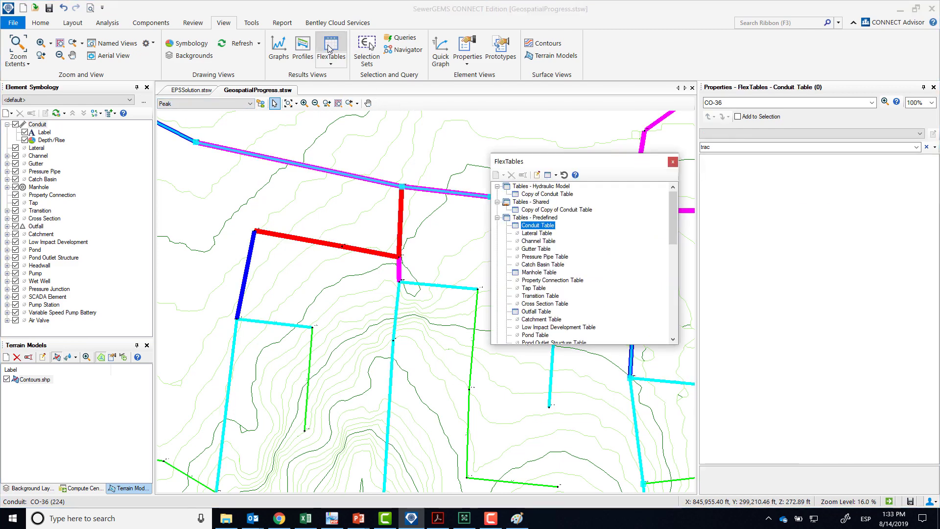
pyautogui.doubleClick(535, 225)
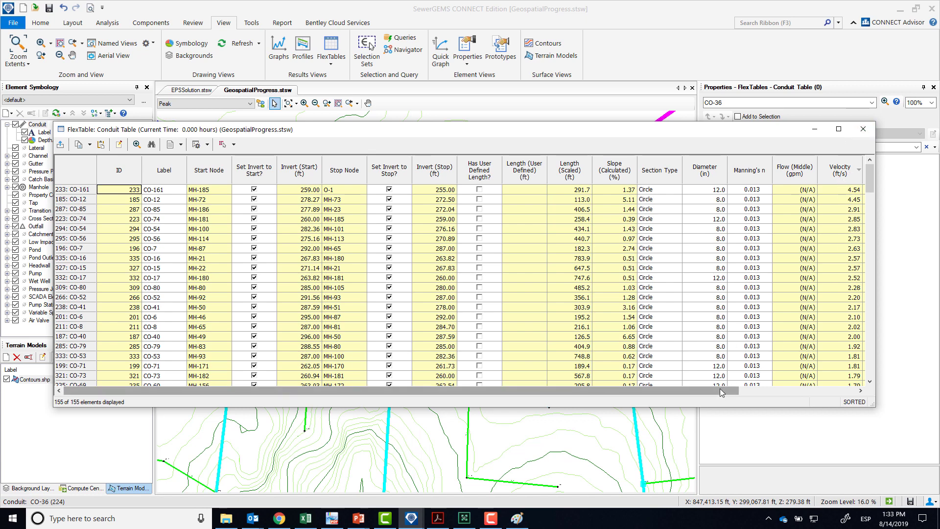
pyautogui.moveTo(721, 388); pyautogui.dragTo(766, 389)
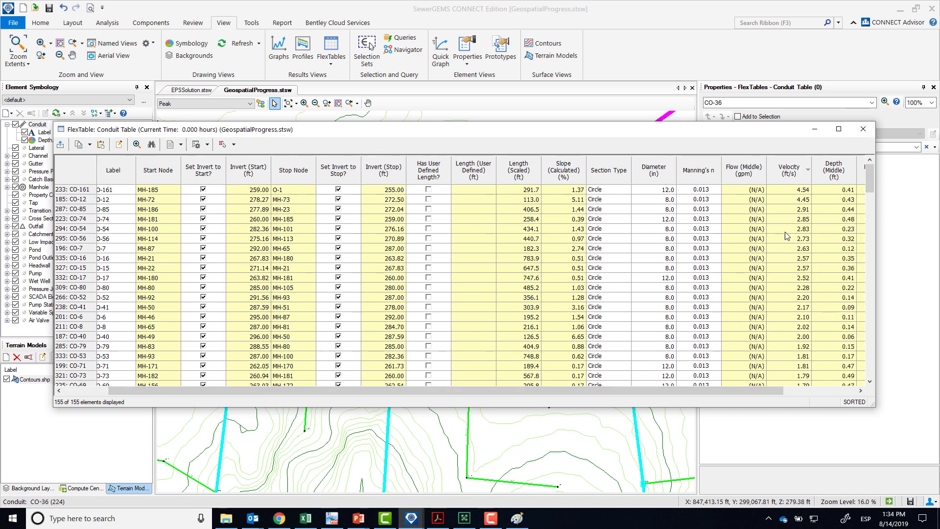
pyautogui.moveTo(788, 191); pyautogui.dragTo(794, 294)
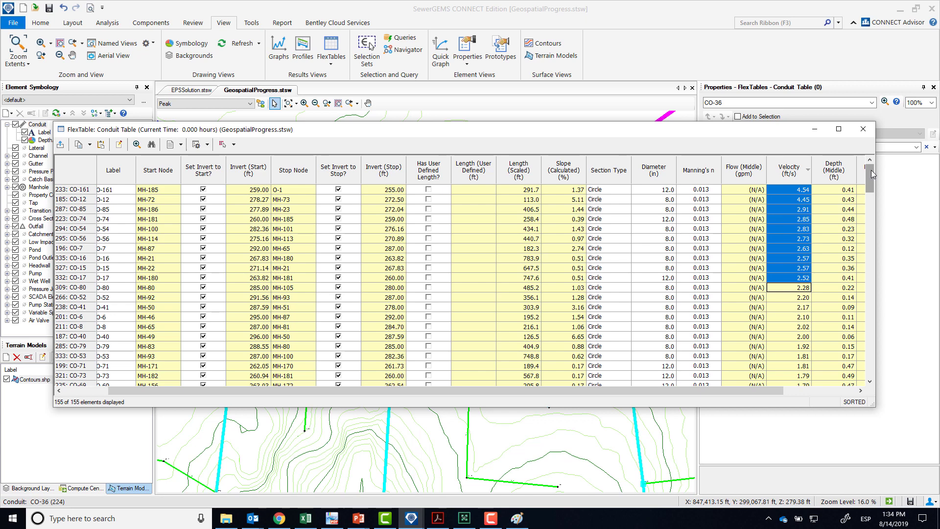
pyautogui.moveTo(871, 170); pyautogui.dragTo(808, 372)
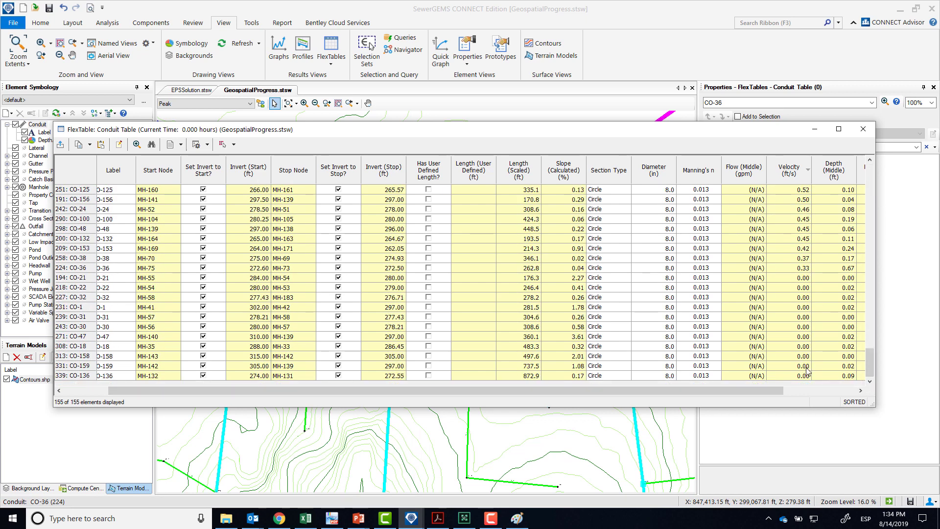
# Step: Close the conduit table and the FlexTables list
pyautogui.click(862, 128)
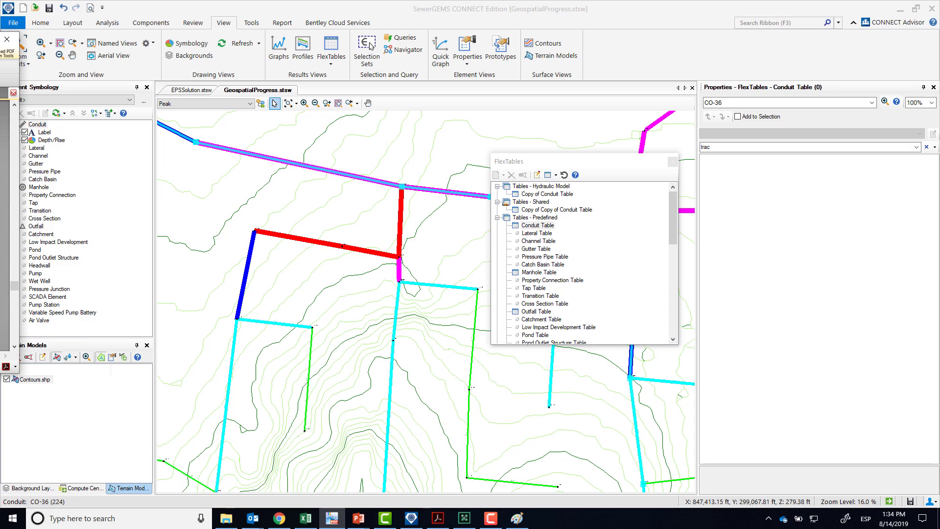
pyautogui.click(672, 163)
pyautogui.scroll(-5, 300, 186)
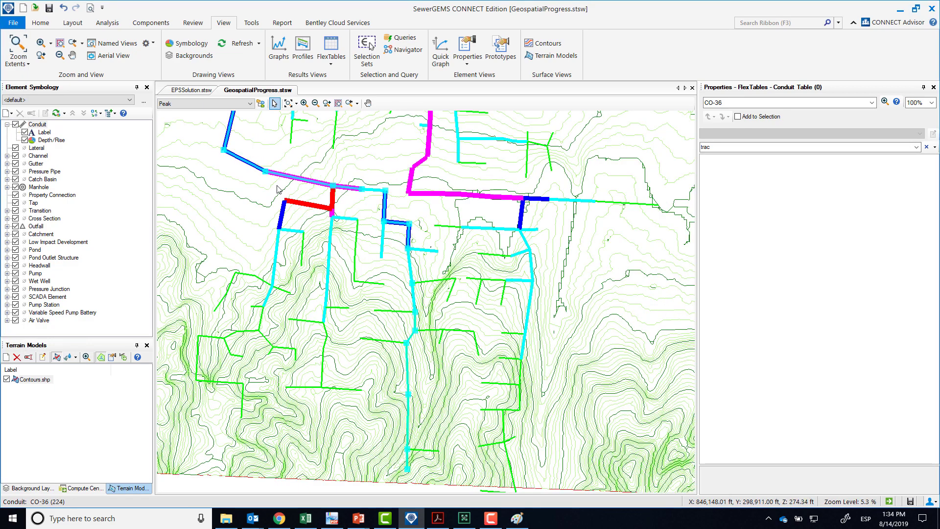
# Step: Frame the map on the network's upper end, select outfall O-1, and bring up the design criteria PDF
pyautogui.moveTo(284, 188); pyautogui.dragTo(313, 378)
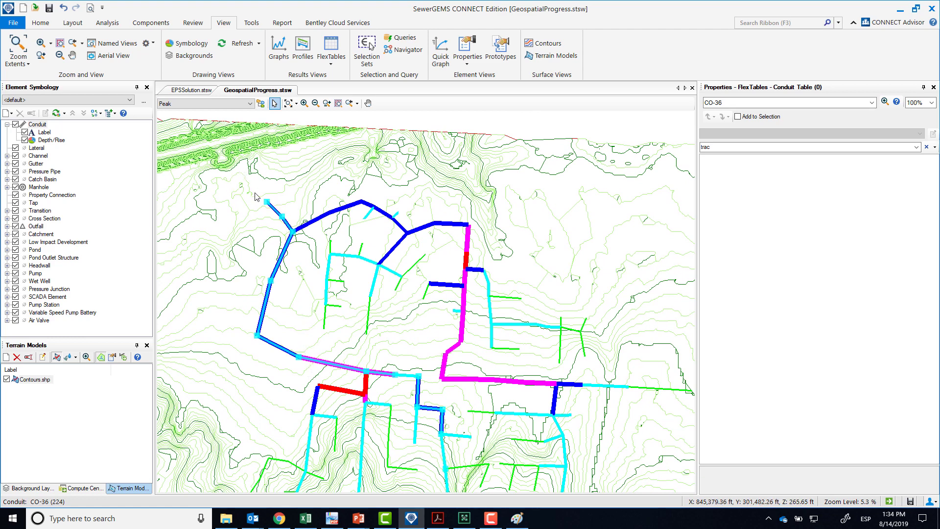
pyautogui.scroll(10, 266, 204)
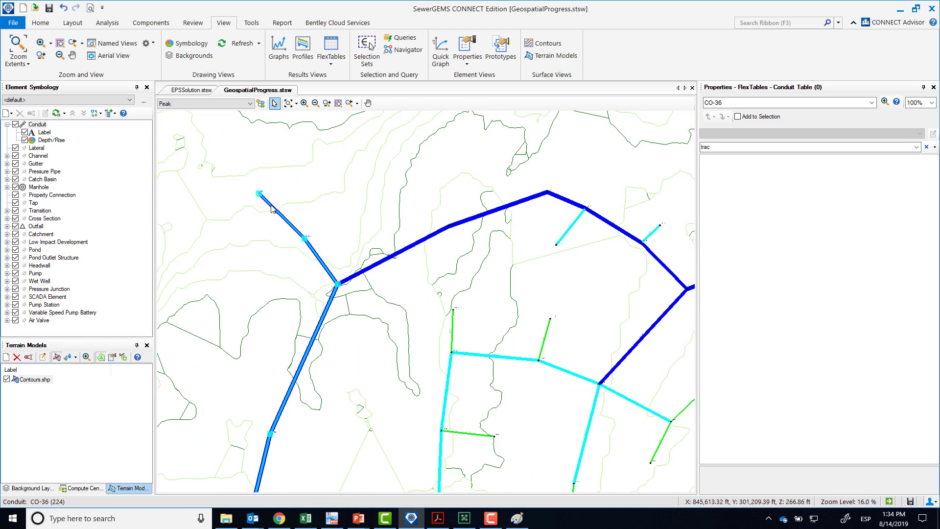
pyautogui.moveTo(289, 190); pyautogui.dragTo(294, 199)
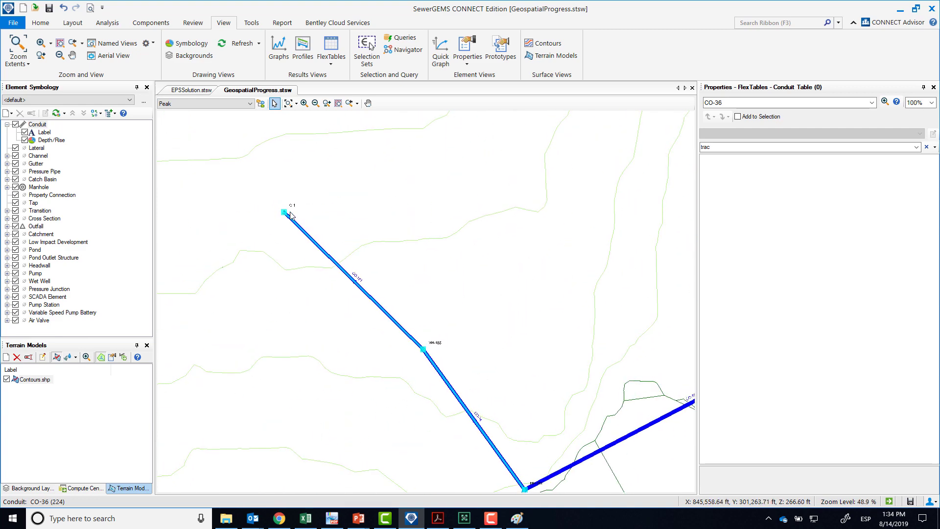
pyautogui.scroll(-5, 284, 213)
pyautogui.moveTo(284, 206); pyautogui.dragTo(292, 299)
pyautogui.moveTo(288, 158); pyautogui.dragTo(326, 253)
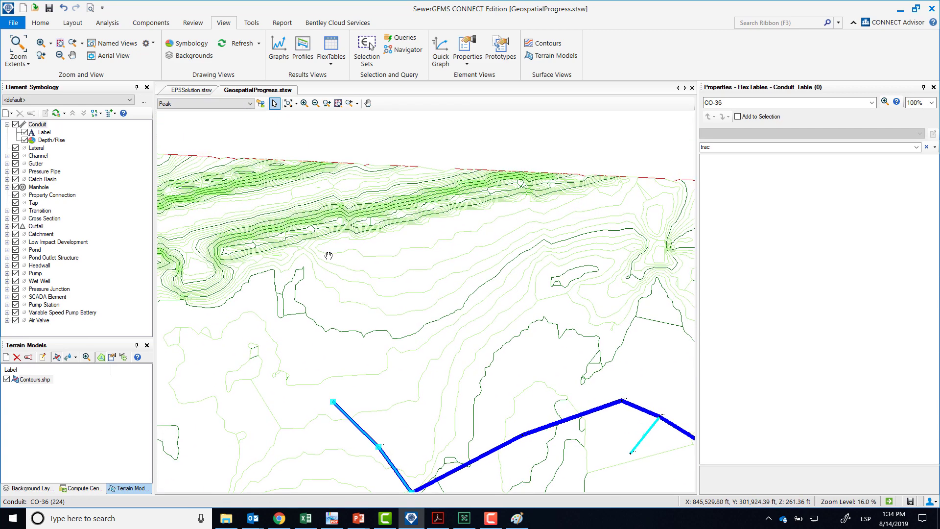
pyautogui.scroll(-1, 304, 241)
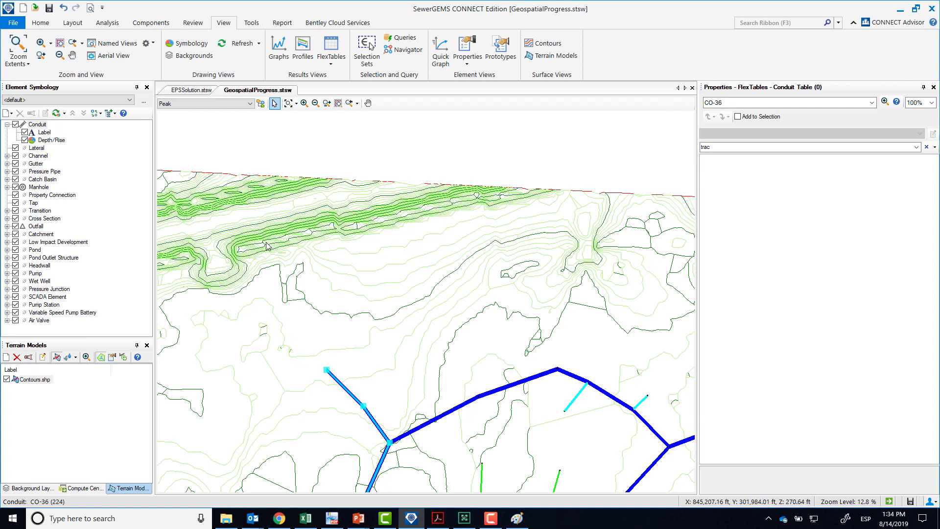
pyautogui.click(327, 371)
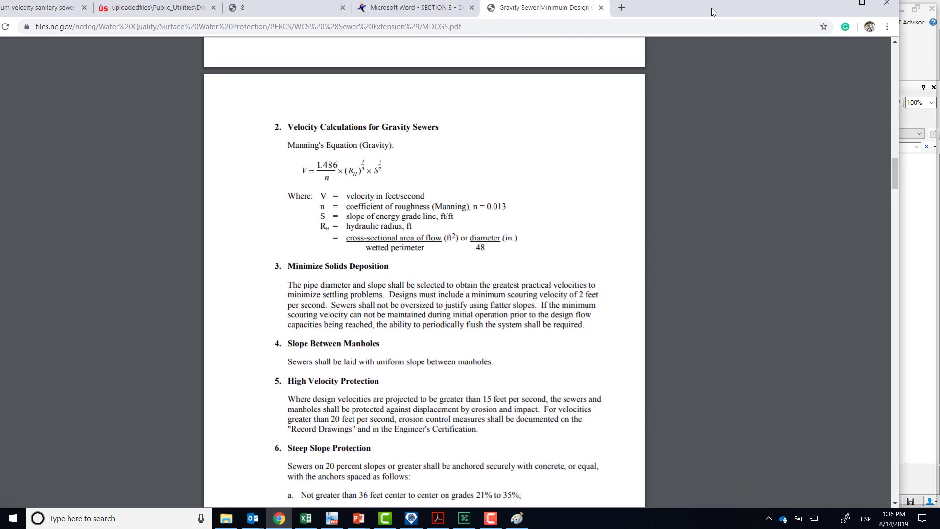
pyautogui.moveTo(712, 8); pyautogui.dragTo(751, 40)
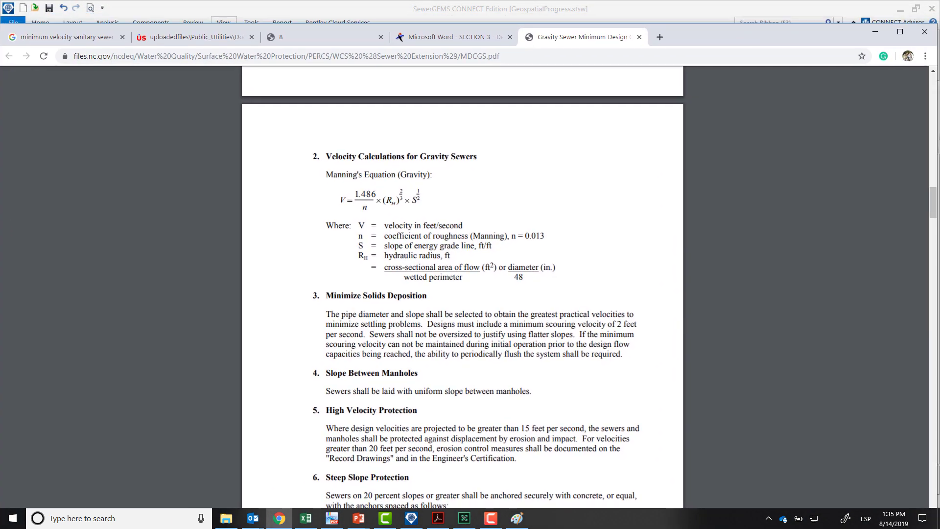
# Step: Maximize Chrome and highlight the 2 ft/s minimum scouring velocity requirement in the PDF
pyautogui.click(902, 32)
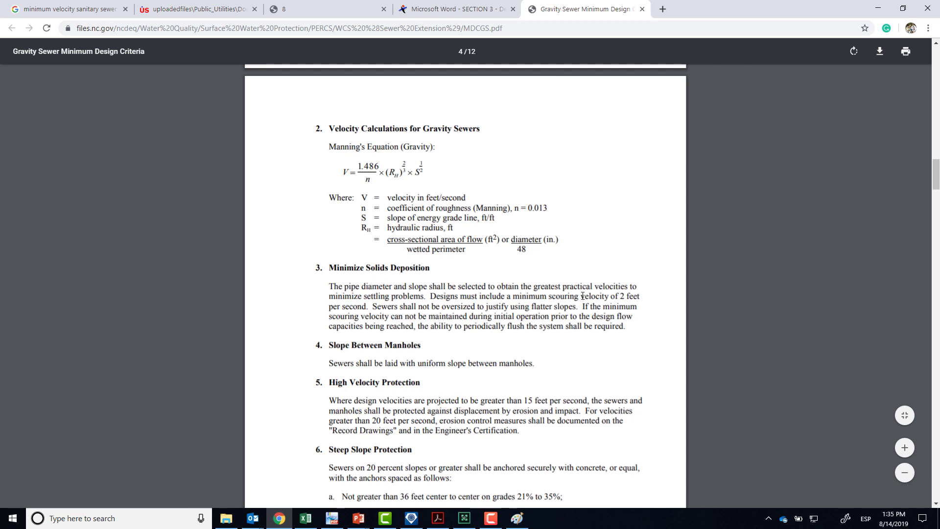
pyautogui.moveTo(430, 295); pyautogui.dragTo(633, 329)
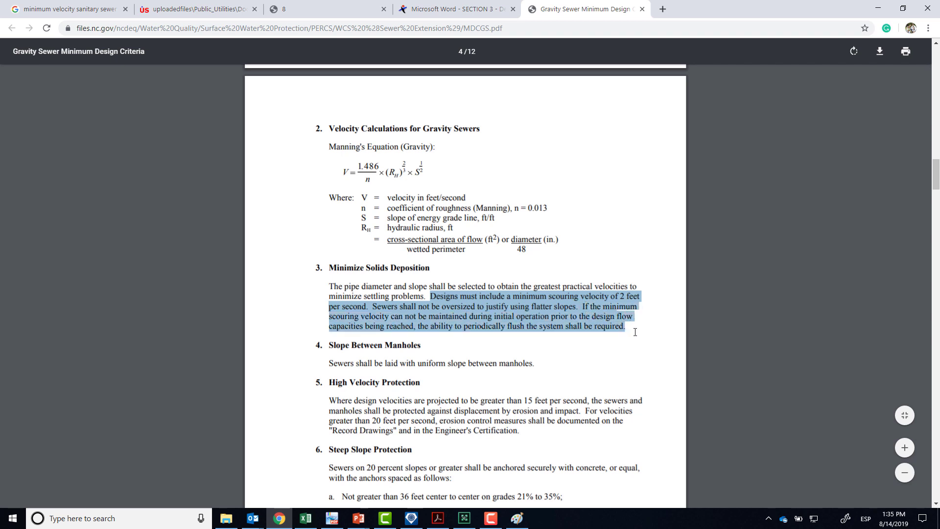
pyautogui.click(636, 335)
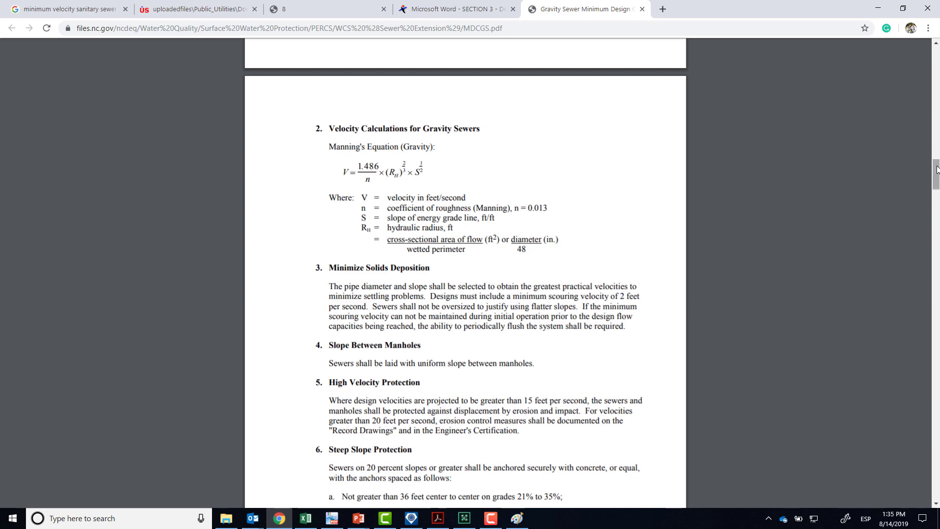
pyautogui.moveTo(936, 169); pyautogui.dragTo(907, 52)
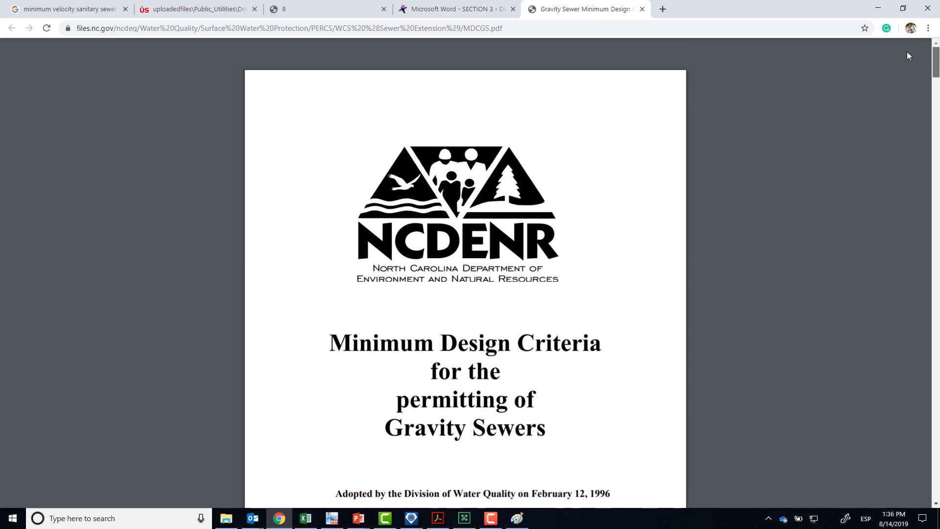
pyautogui.moveTo(907, 52); pyautogui.dragTo(895, 181)
# Step: Compare velocity rules in the Section 3 handbook and London manual, then view the Columbus manual
pyautogui.click(474, 8)
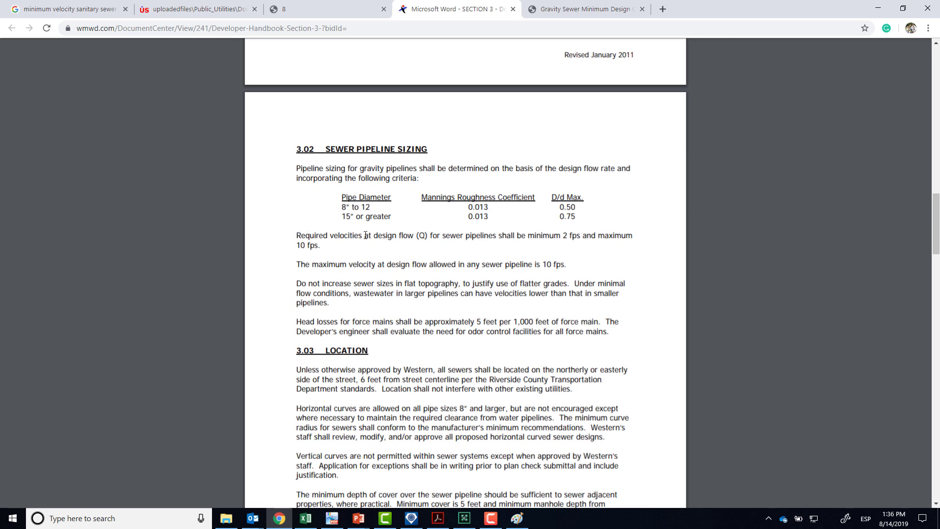
pyautogui.moveTo(369, 236); pyautogui.dragTo(429, 233)
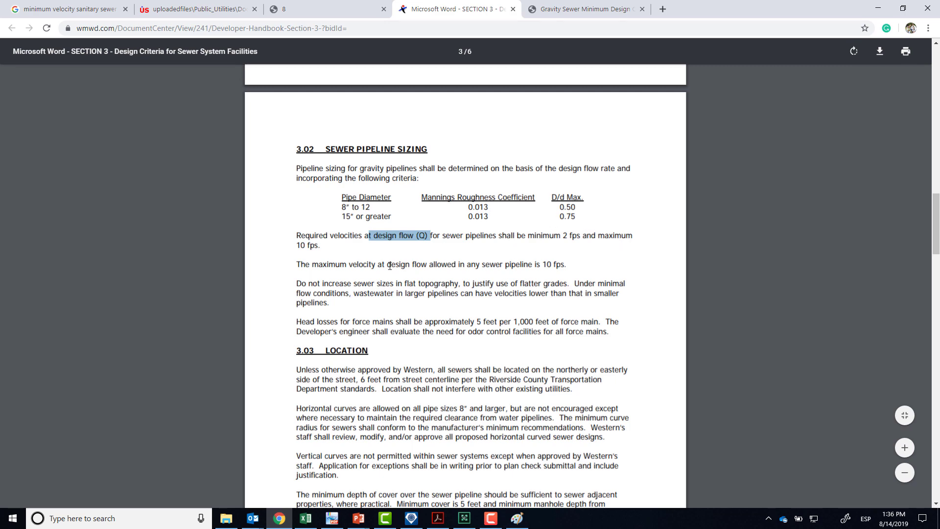
pyautogui.click(324, 9)
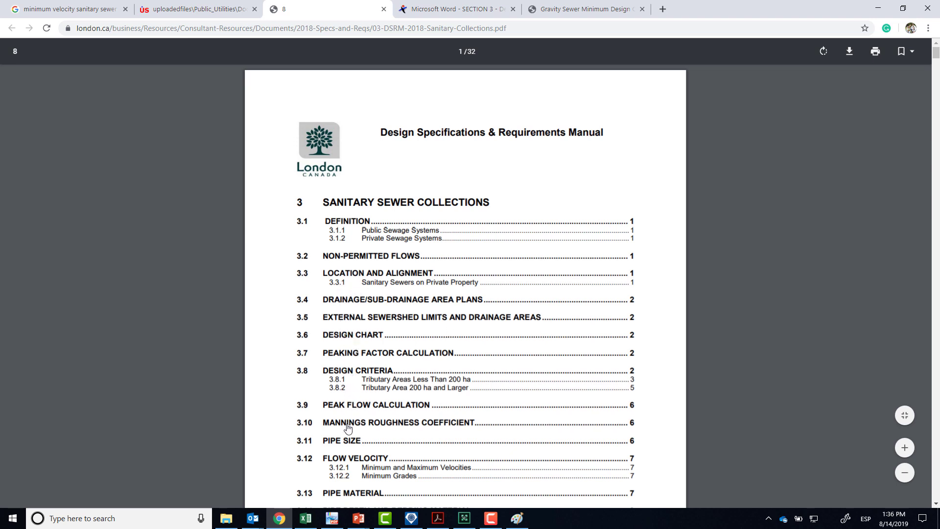
pyautogui.click(356, 460)
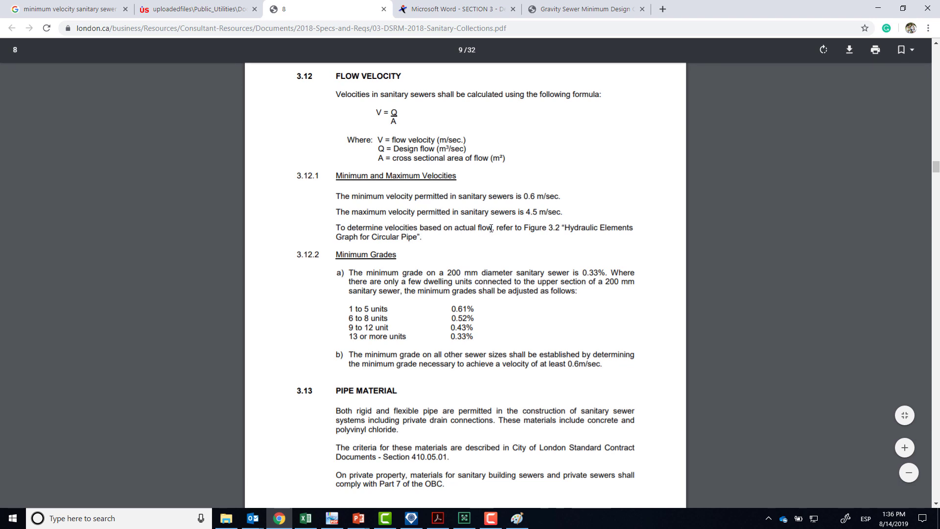
pyautogui.click(202, 9)
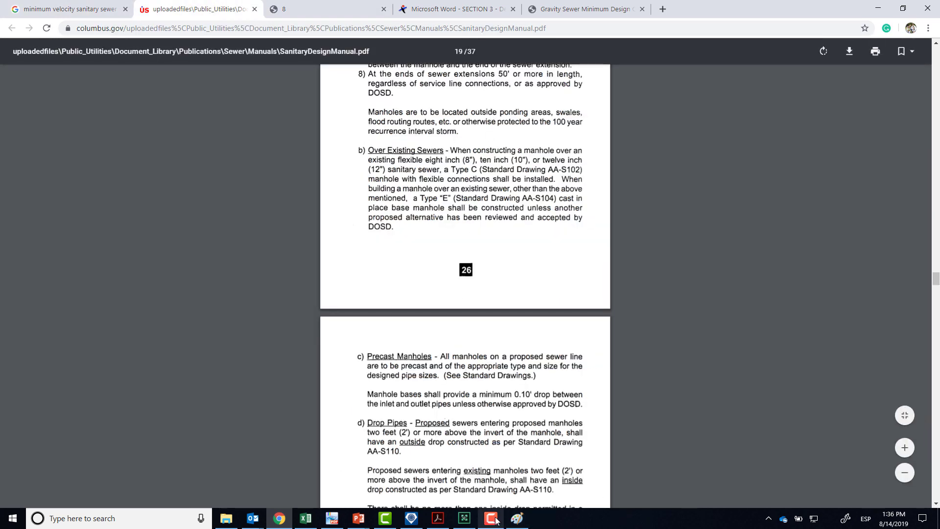
pyautogui.moveTo(278, 525)
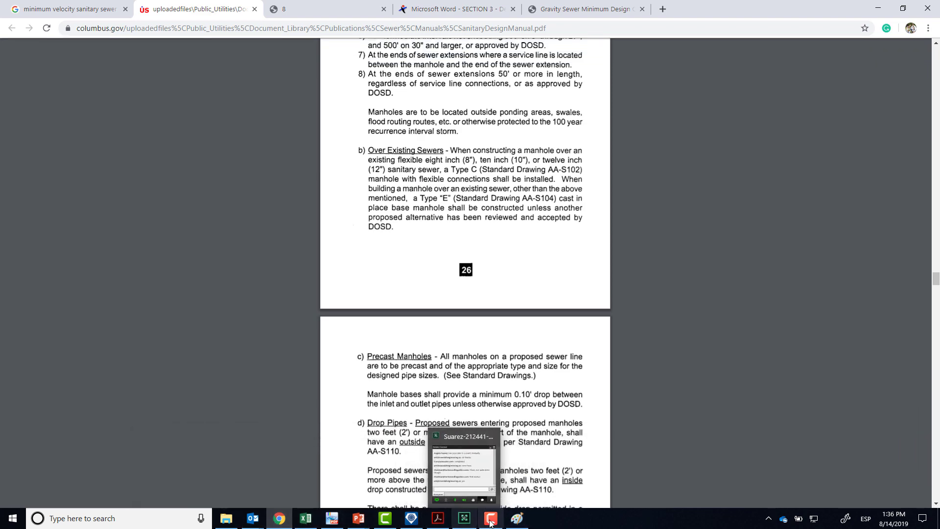
# Step: Back in SewerGEMS, pan and zoom out to show the whole network over the contours
pyautogui.click(412, 518)
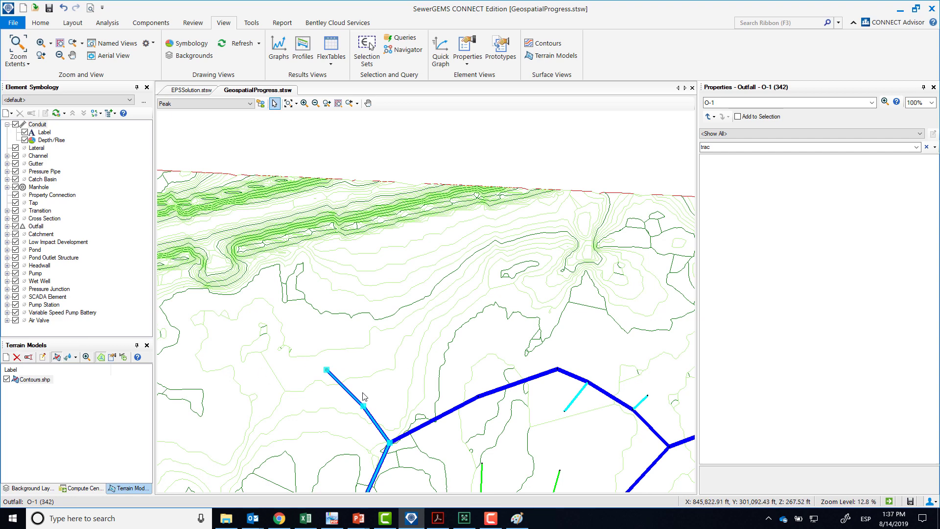
pyautogui.hotkey('alt', 'Tab')
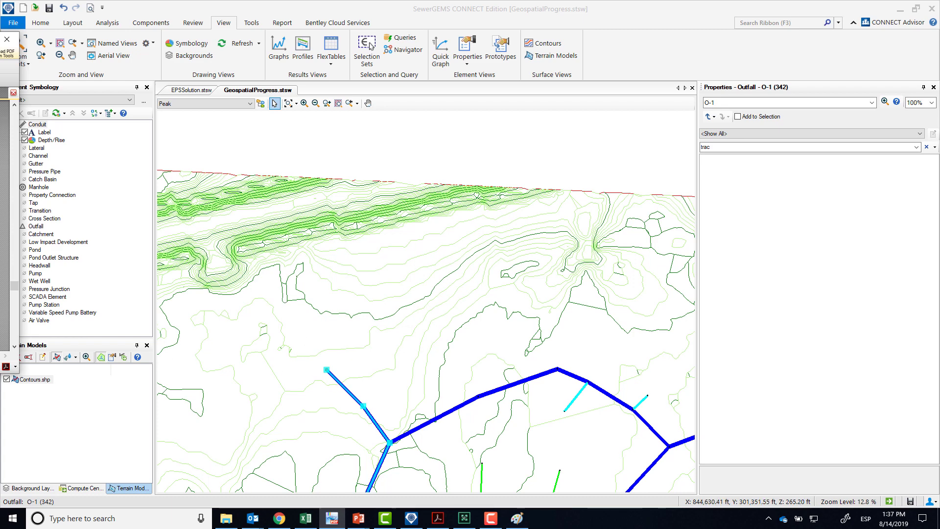
pyautogui.moveTo(323, 380); pyautogui.dragTo(296, 273)
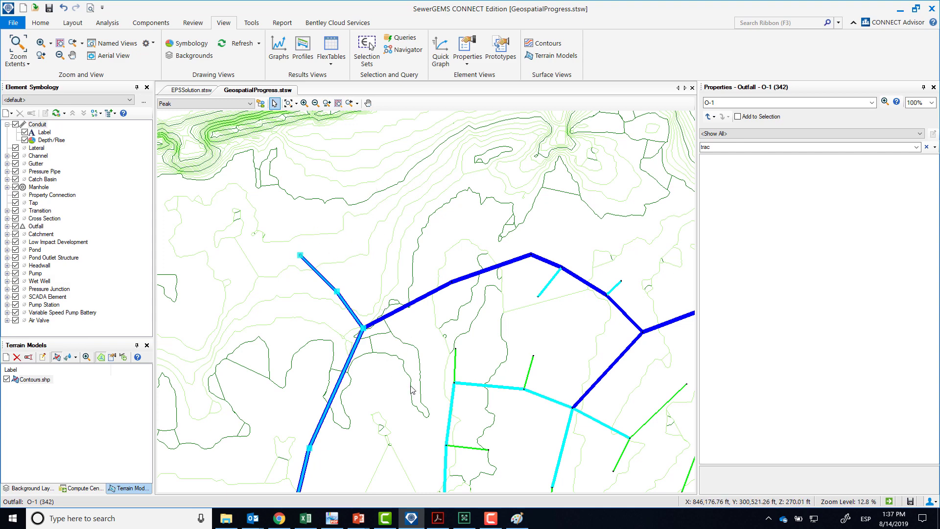
pyautogui.scroll(-6, 411, 390)
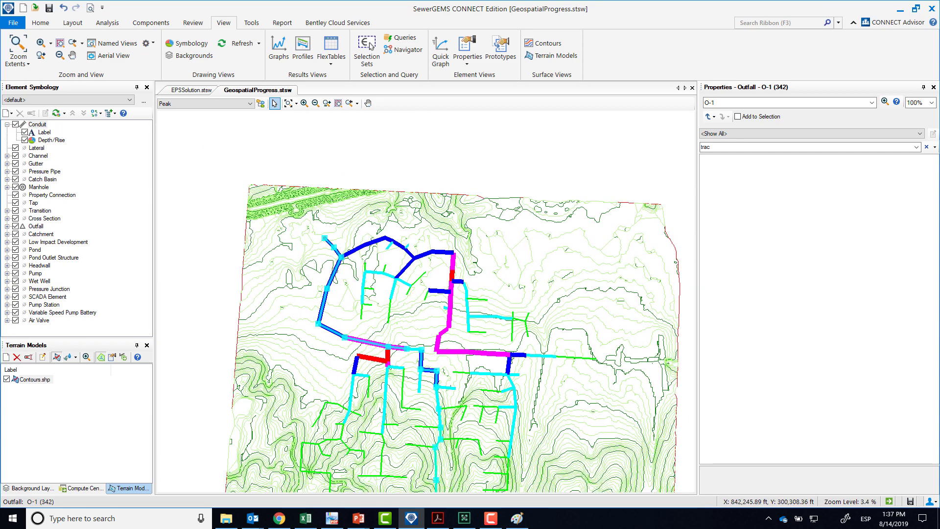
pyautogui.hotkey('alt', 'Tab')
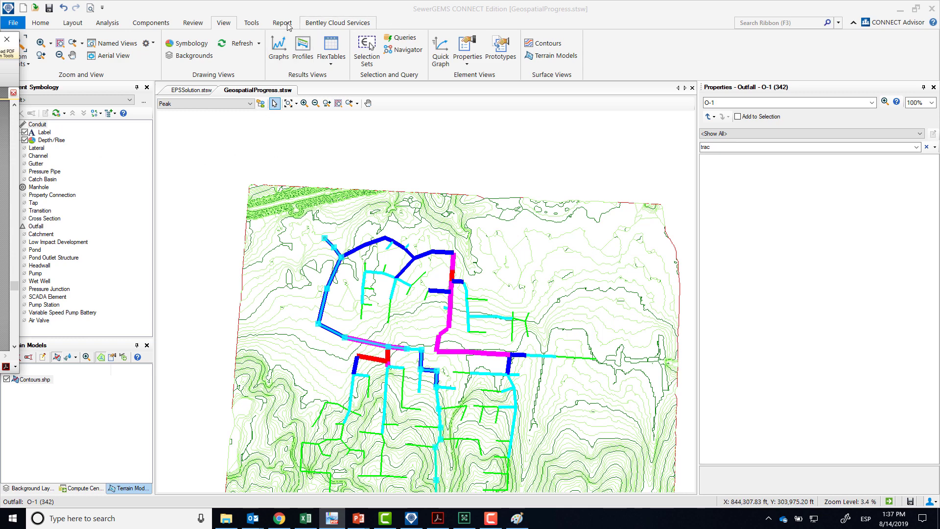
pyautogui.click(252, 22)
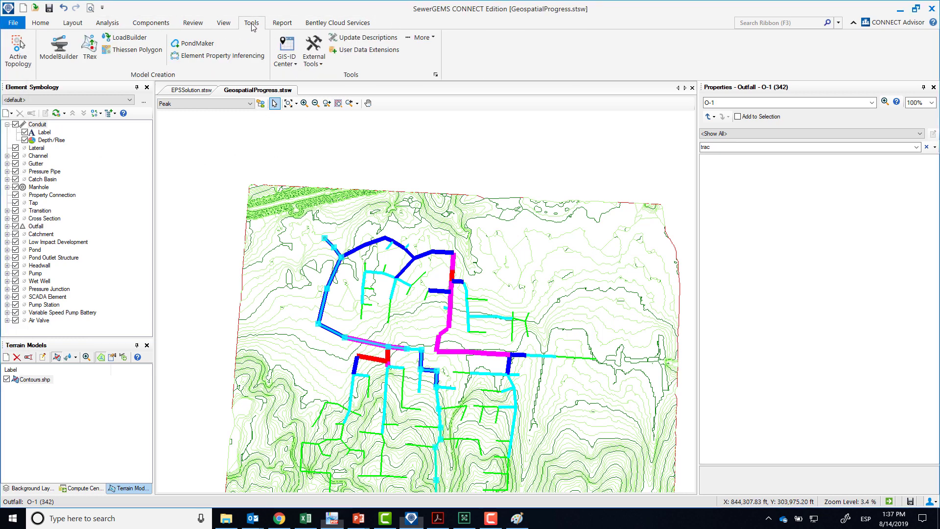
pyautogui.click(58, 54)
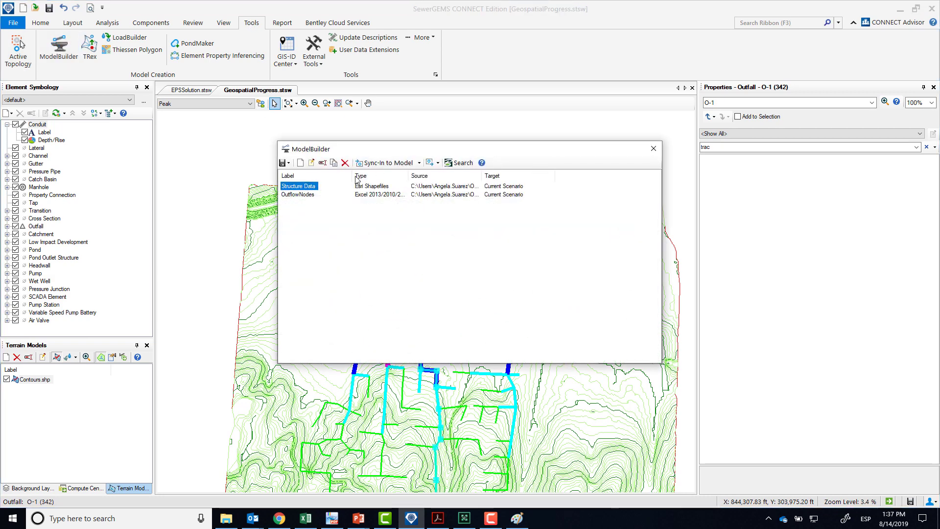
pyautogui.click(300, 164)
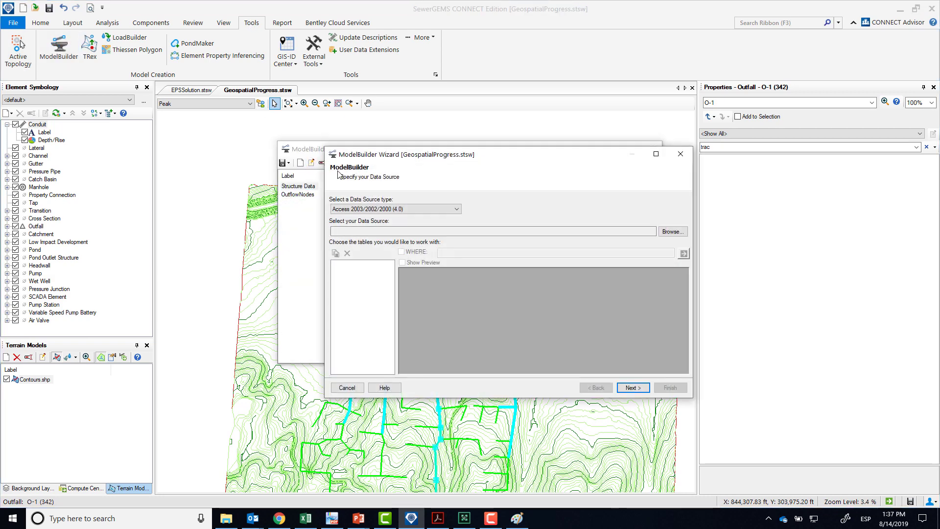
pyautogui.click(451, 210)
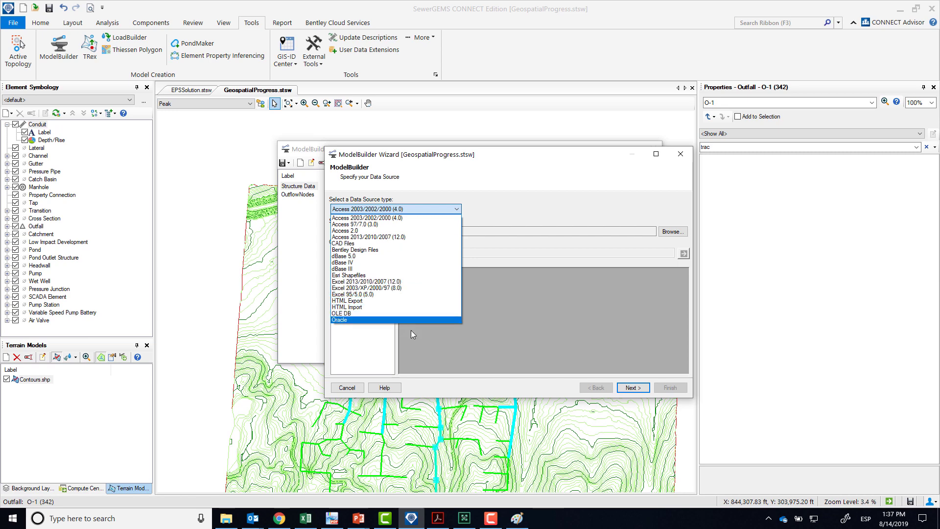
pyautogui.click(502, 213)
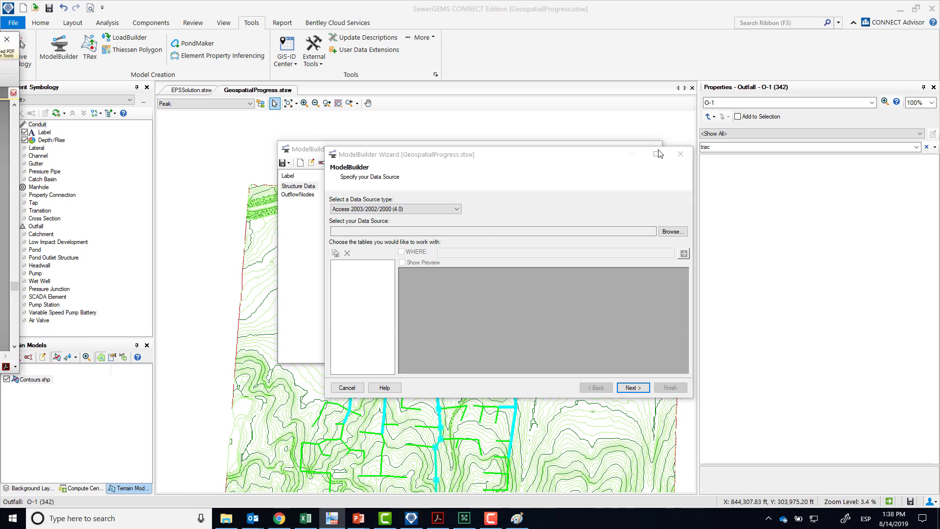
pyautogui.click(682, 155)
pyautogui.click(654, 148)
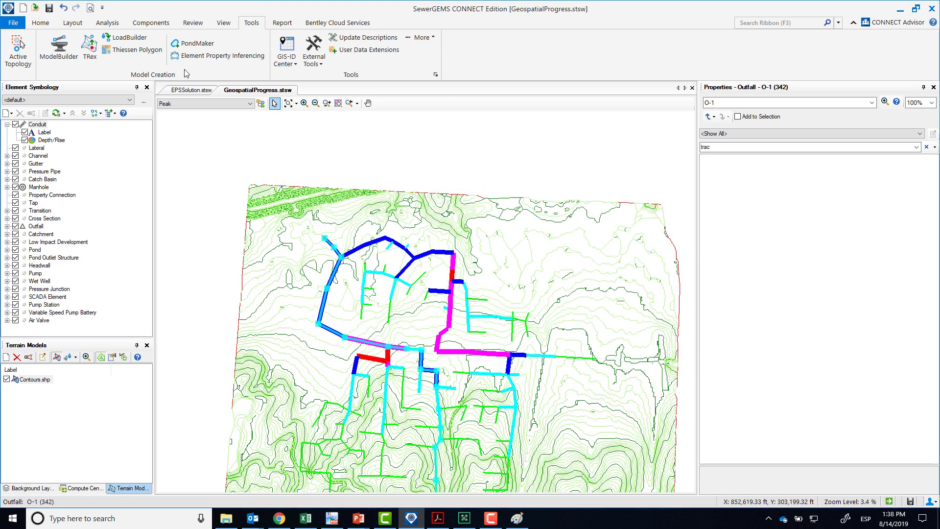
pyautogui.click(120, 40)
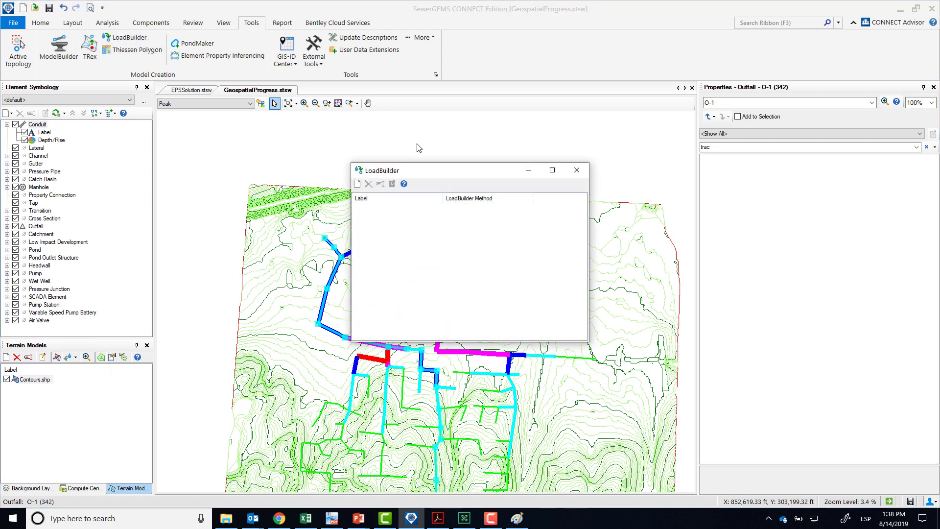
pyautogui.click(357, 184)
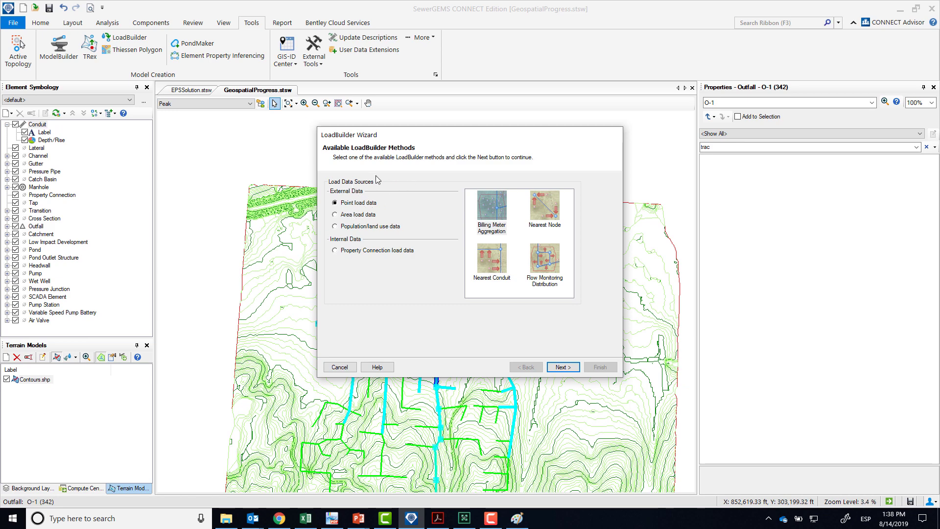
pyautogui.click(540, 212)
pyautogui.click(500, 213)
pyautogui.click(499, 260)
pyautogui.click(556, 263)
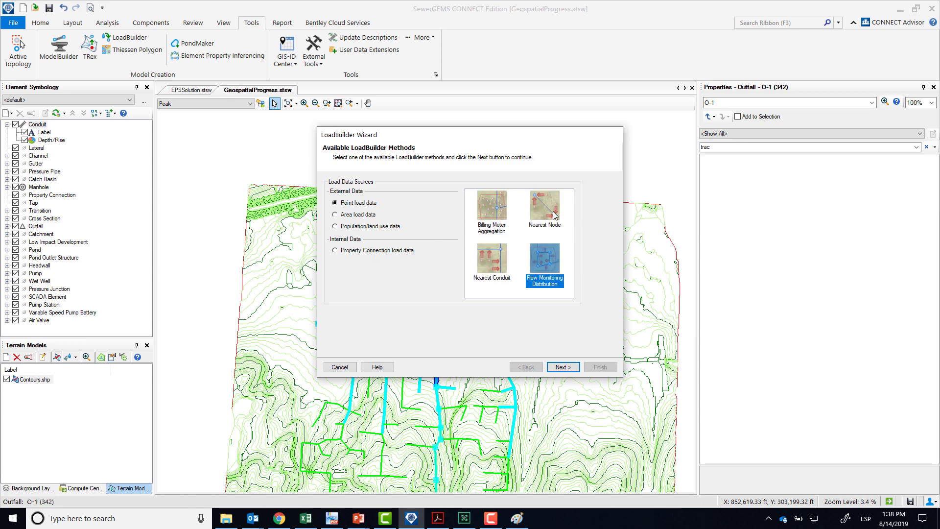
pyautogui.click(555, 215)
pyautogui.click(360, 216)
pyautogui.click(356, 227)
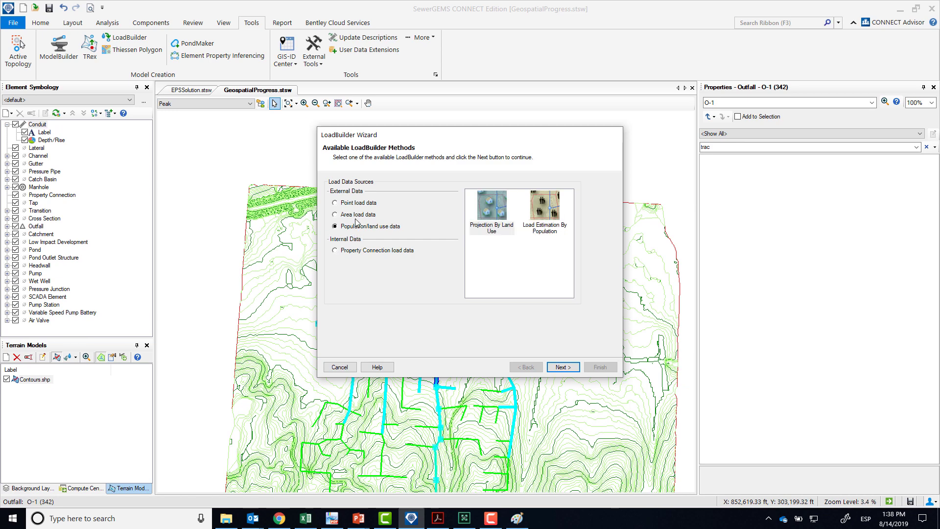
pyautogui.click(361, 204)
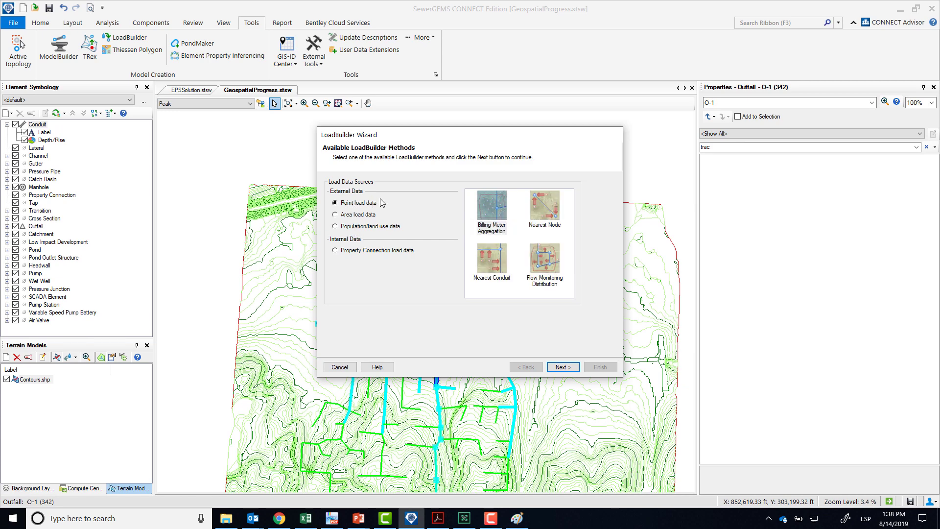
pyautogui.click(372, 226)
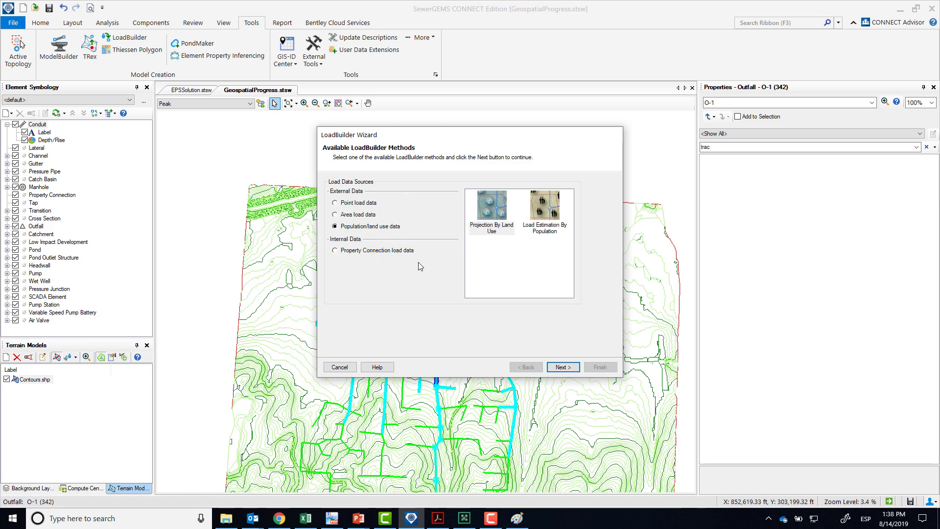
pyautogui.click(389, 252)
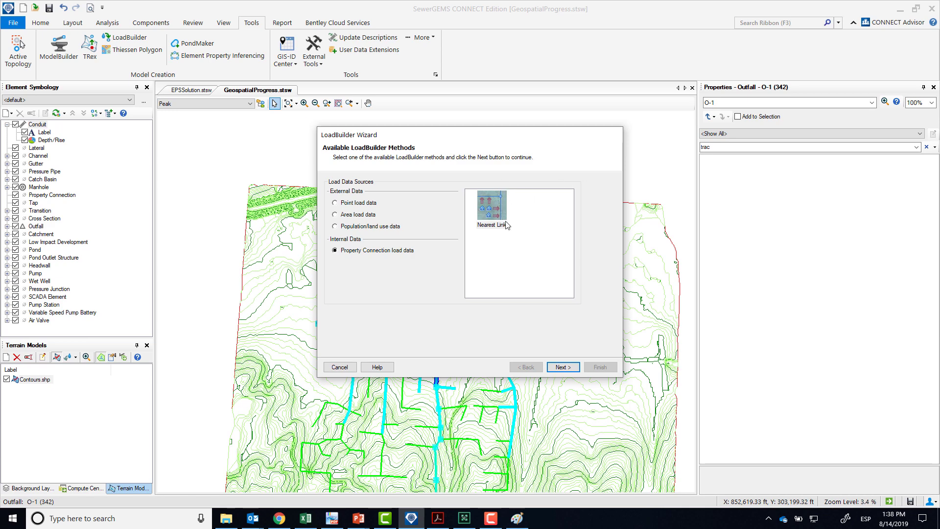
pyautogui.click(346, 370)
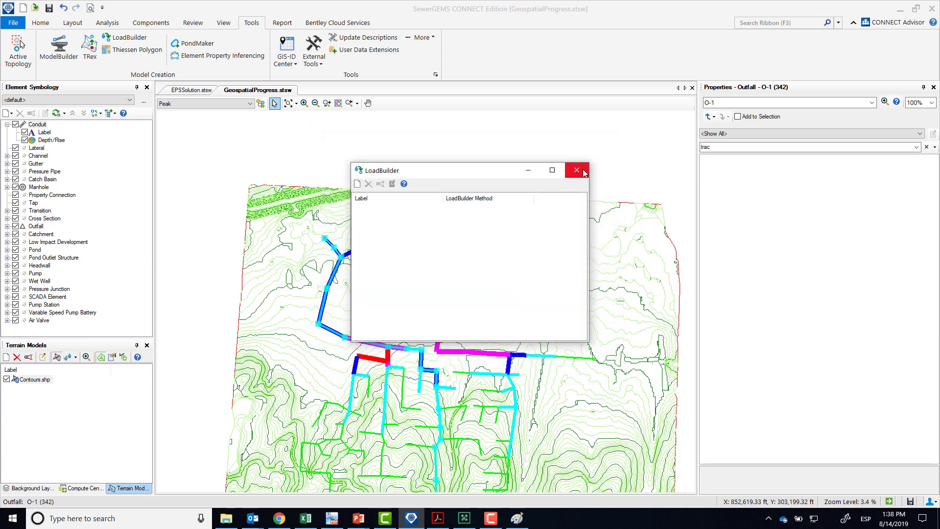
pyautogui.click(577, 170)
# Step: Zoom into the map and activate the Layout ribbon's Property Connection tool
pyautogui.scroll(3, 353, 350)
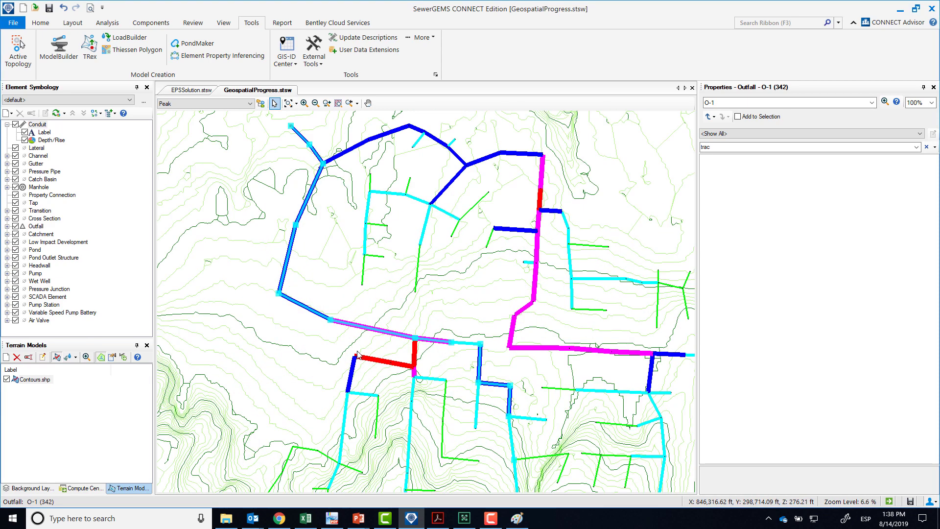
pyautogui.scroll(2, 353, 350)
pyautogui.click(72, 23)
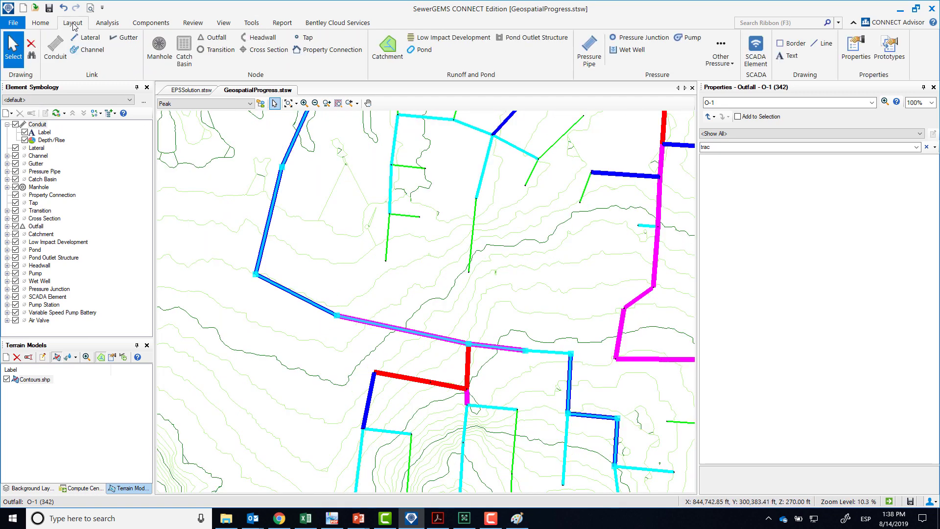
pyautogui.click(326, 50)
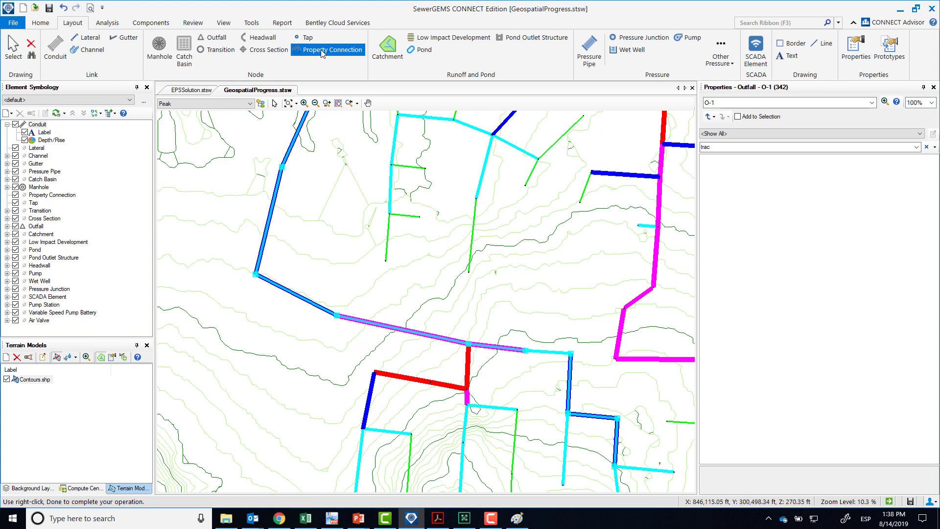